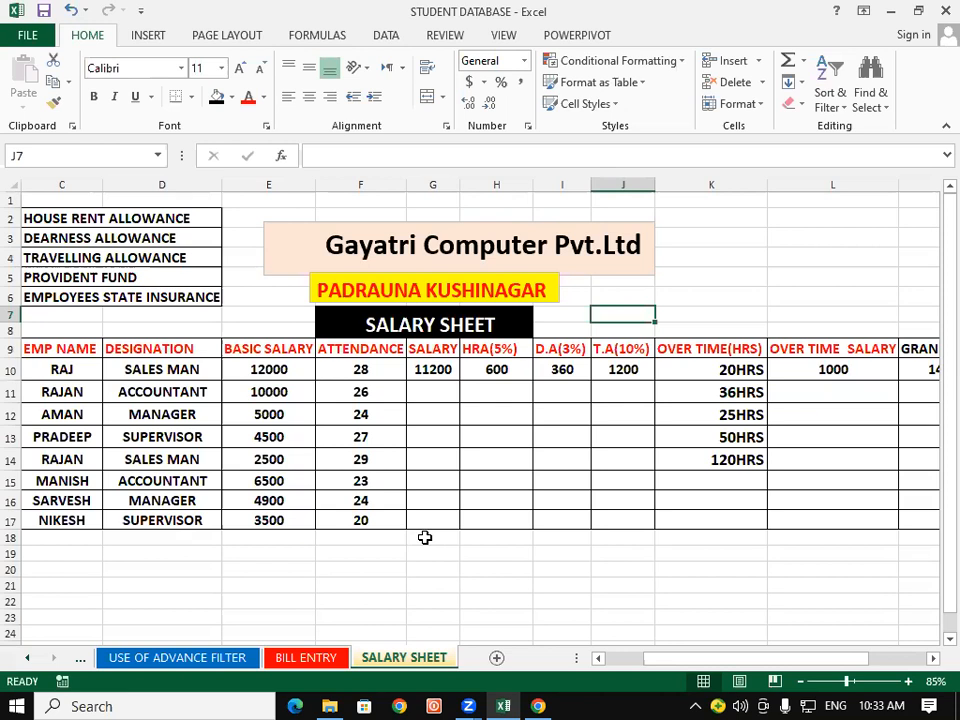
Step: Examine the employee ID, name and designation columns of the salary sheet
click(425, 538)
click(493, 501)
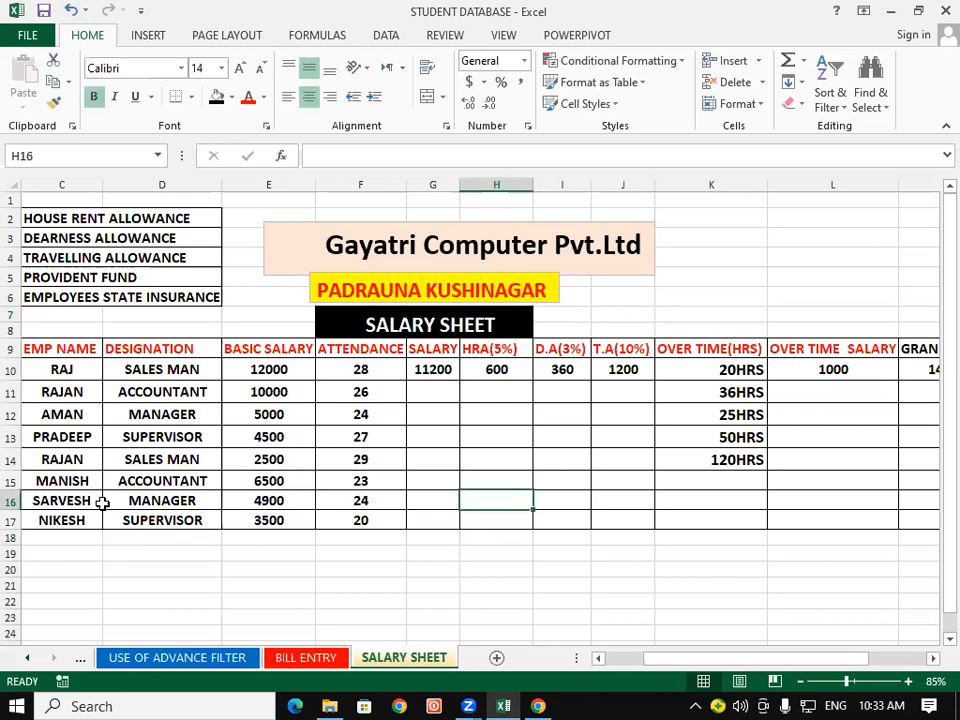
click(933, 681)
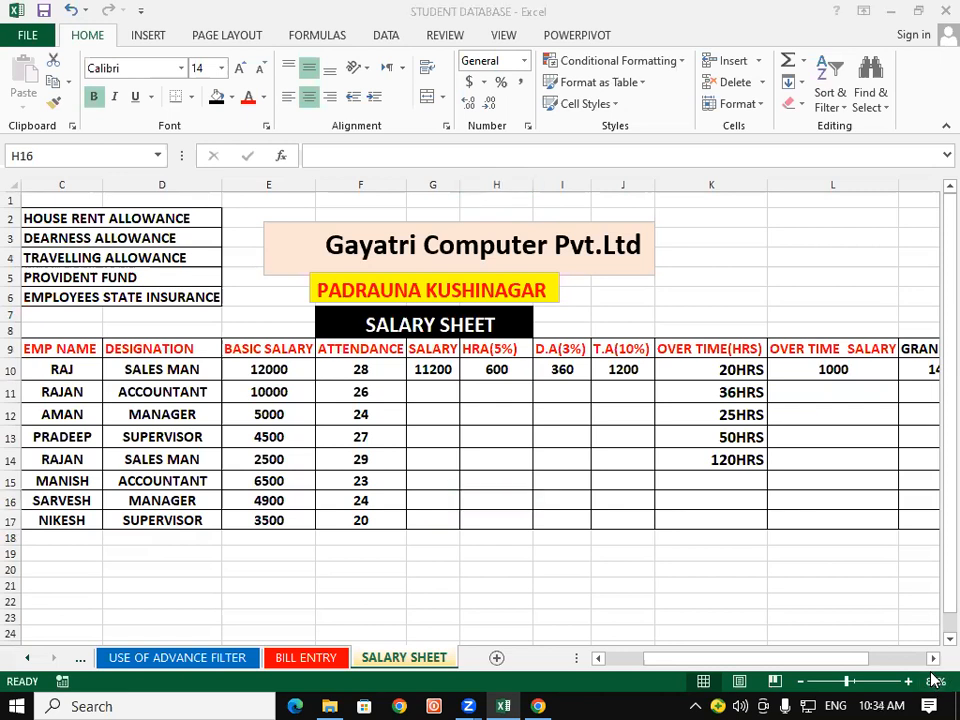
drag(690, 668, 671, 664)
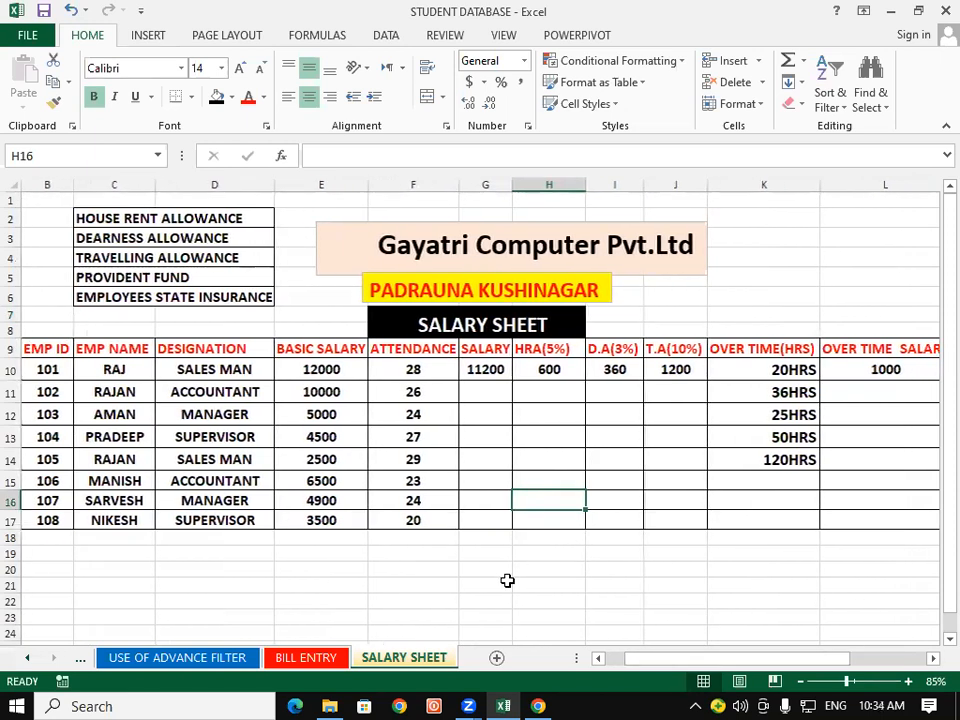
click(507, 581)
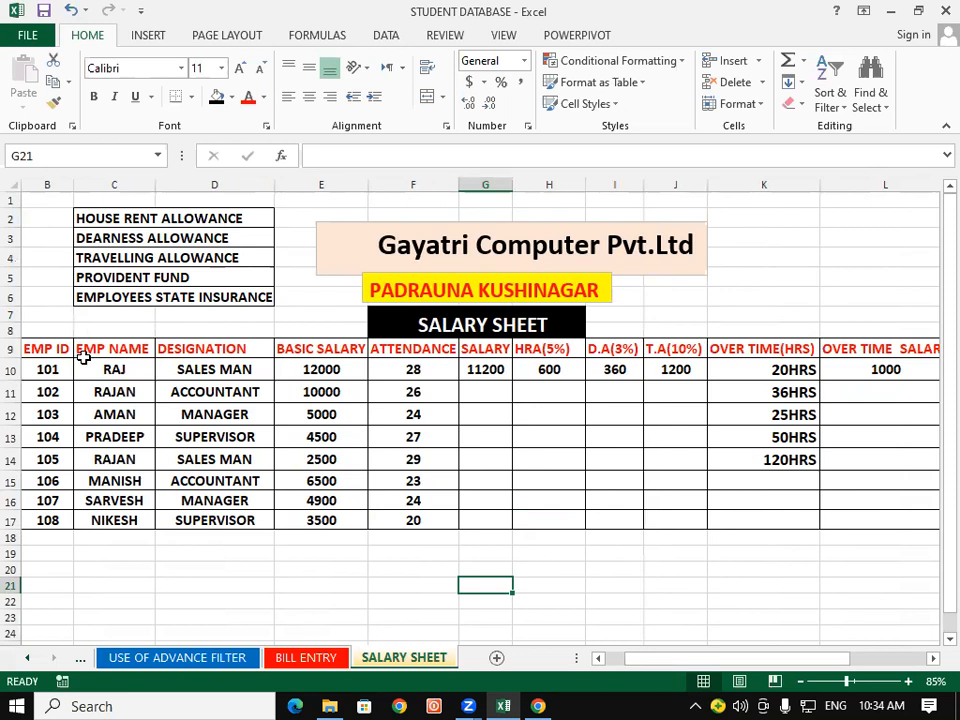
drag(84, 358, 112, 521)
drag(49, 348, 60, 440)
click(321, 481)
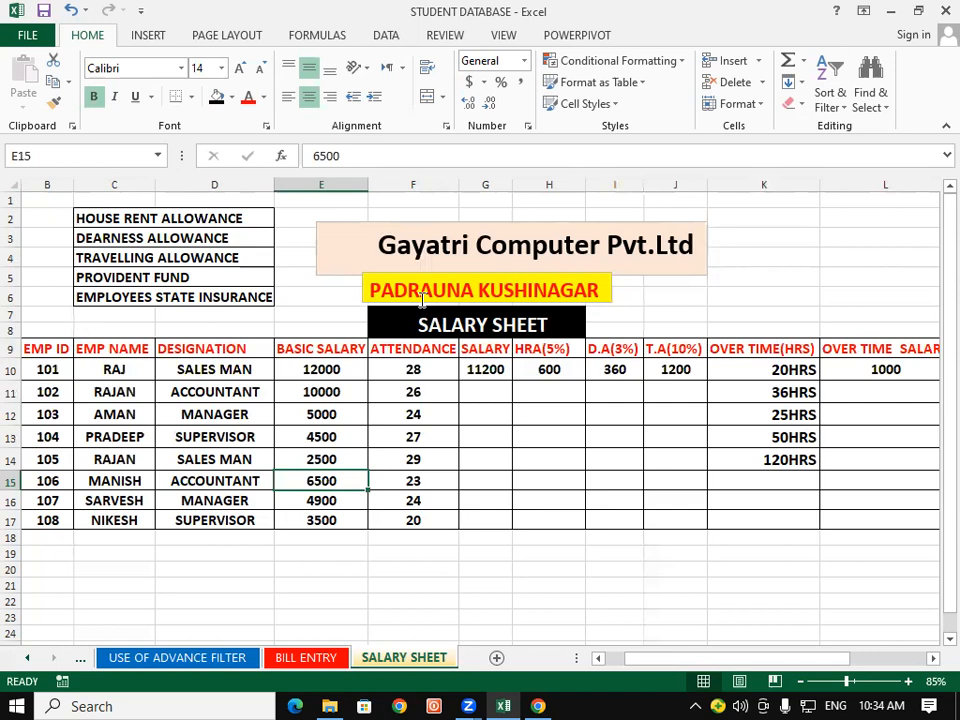
click(52, 366)
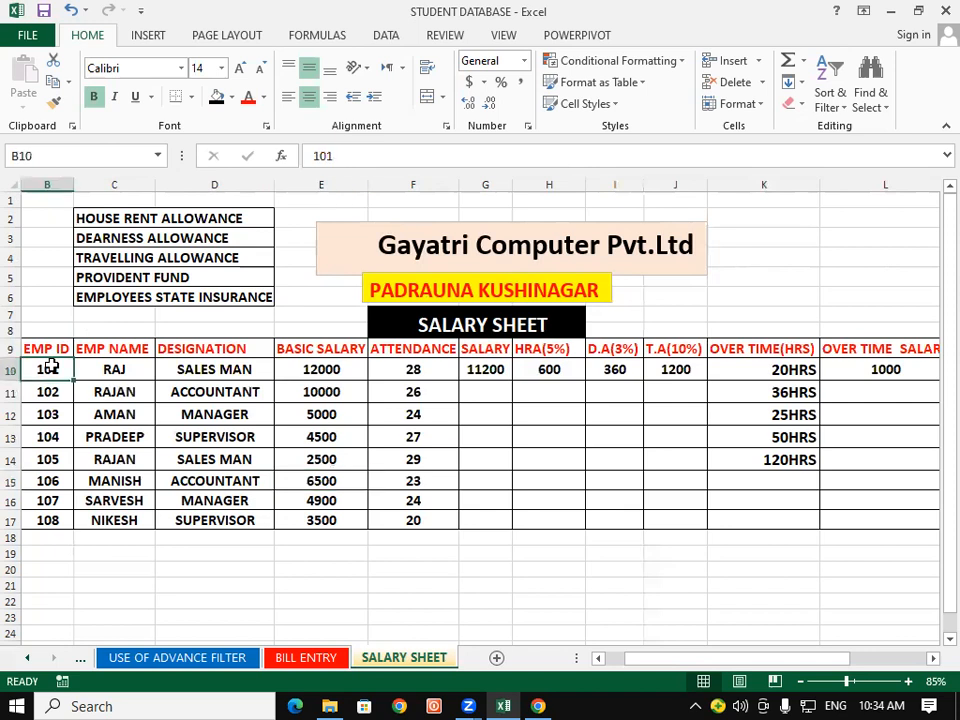
click(112, 367)
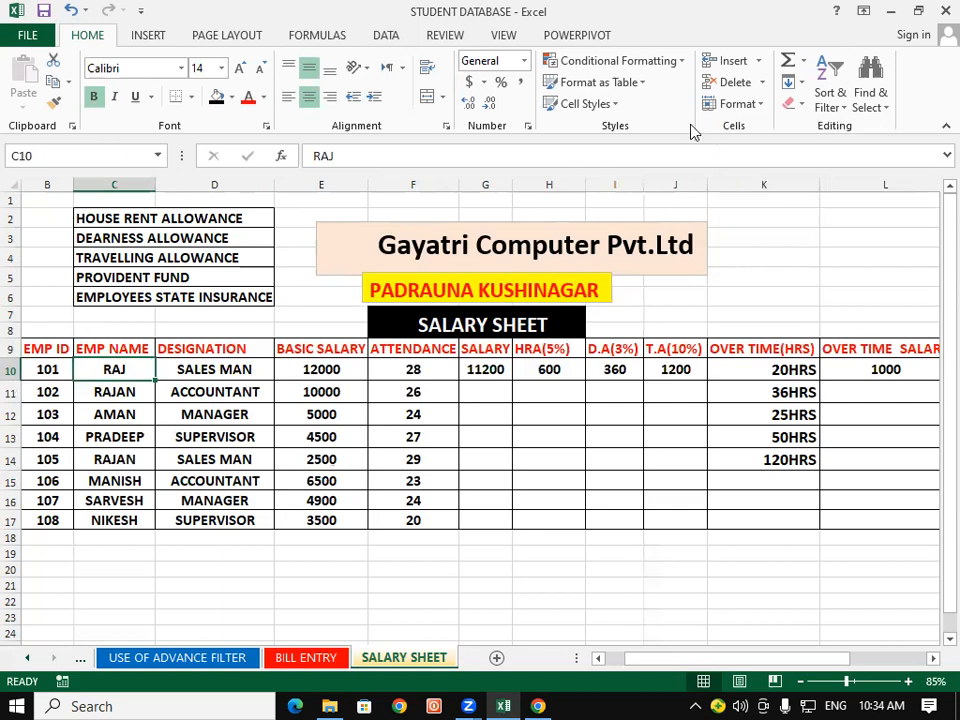
click(216, 366)
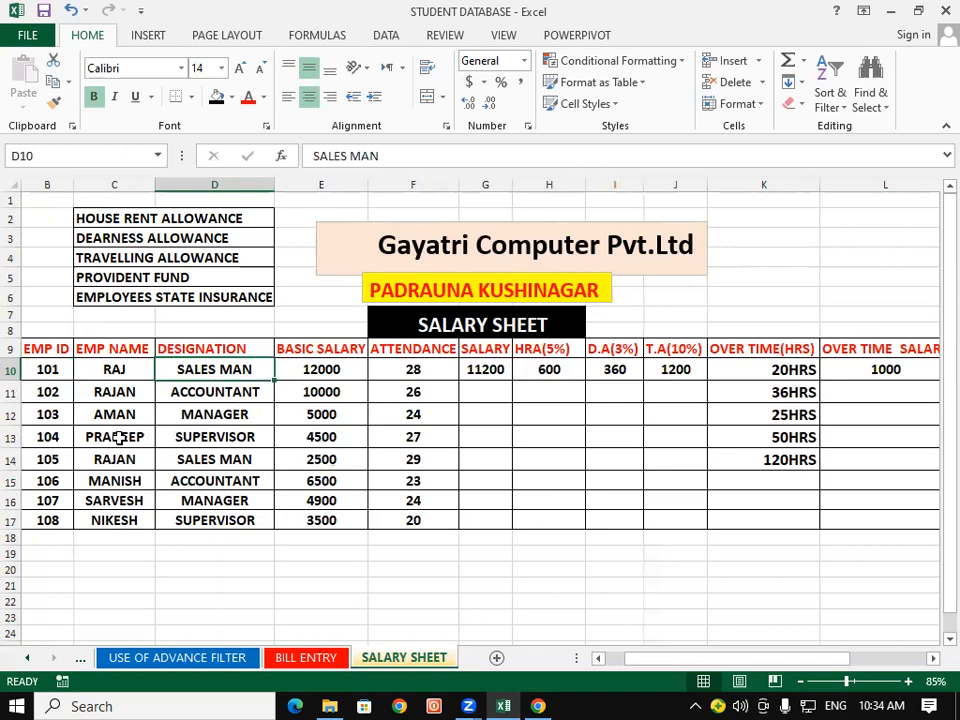
click(97, 396)
click(196, 391)
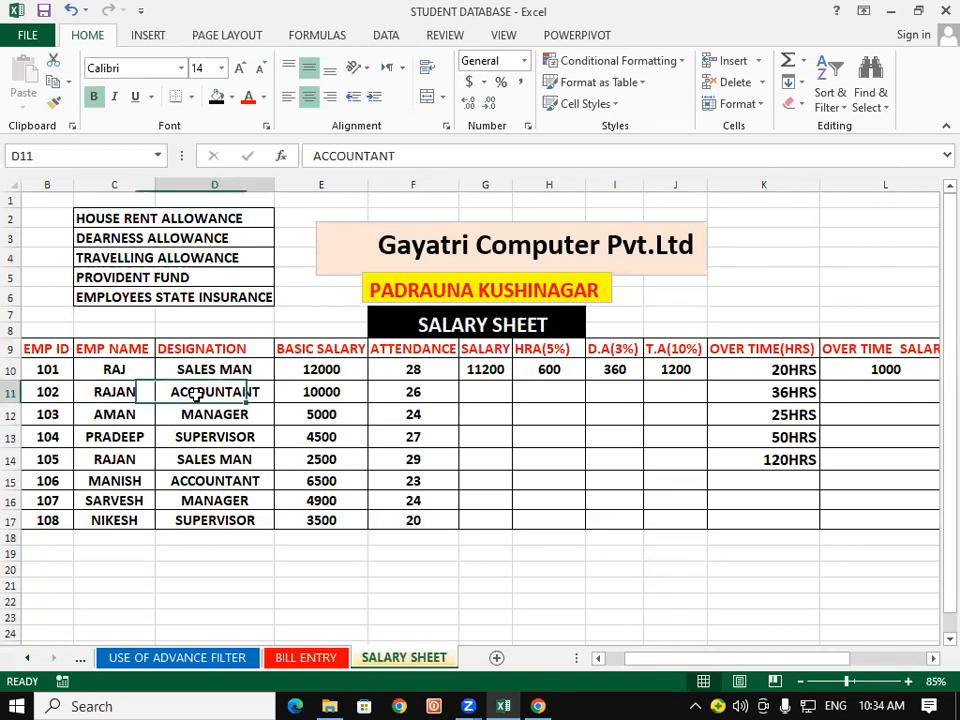
double_click(199, 391)
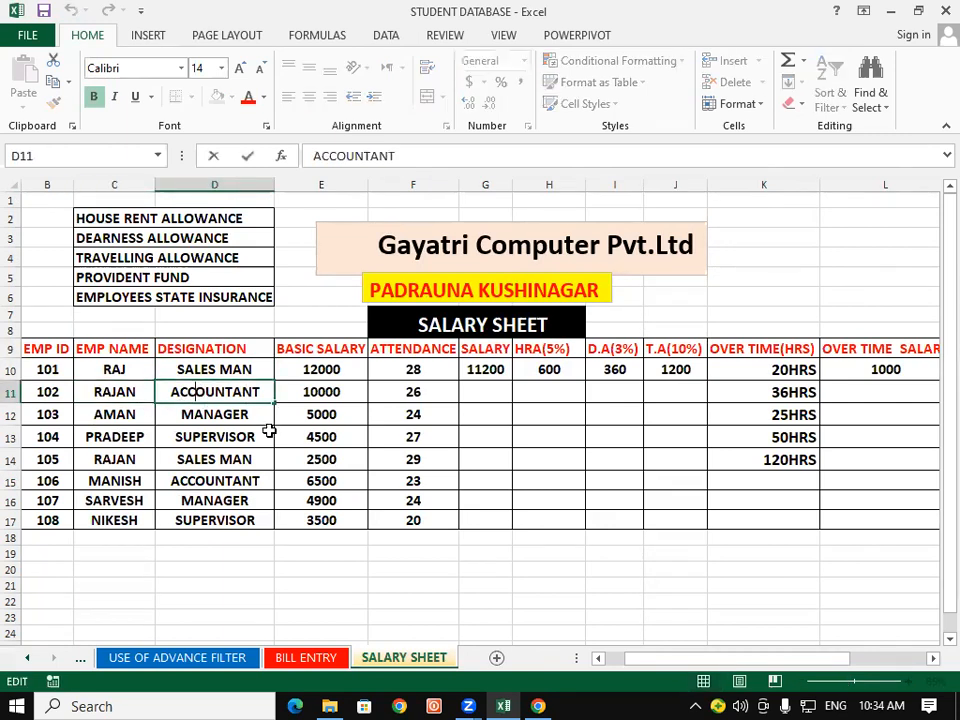
click(293, 584)
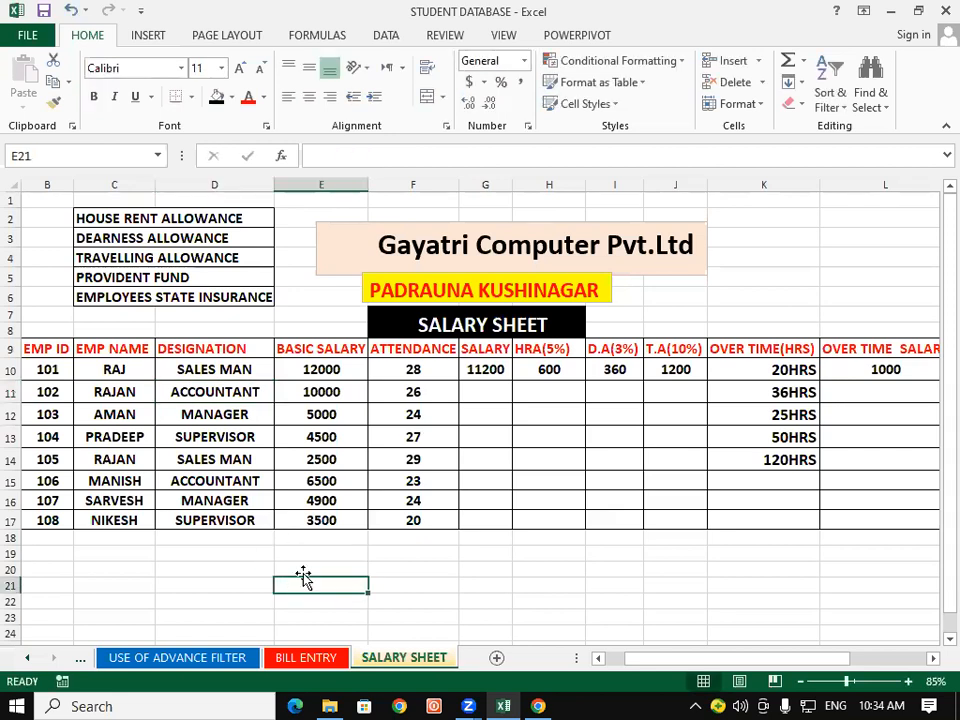
Step: Review the basic salary amounts listed for all employees
drag(320, 366, 320, 462)
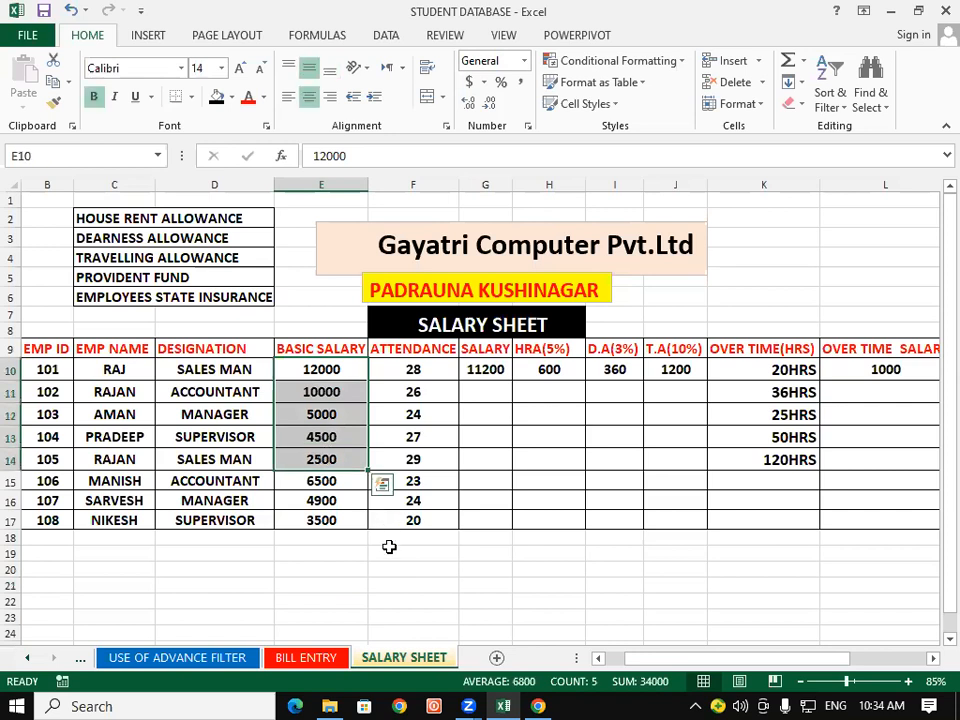
click(441, 551)
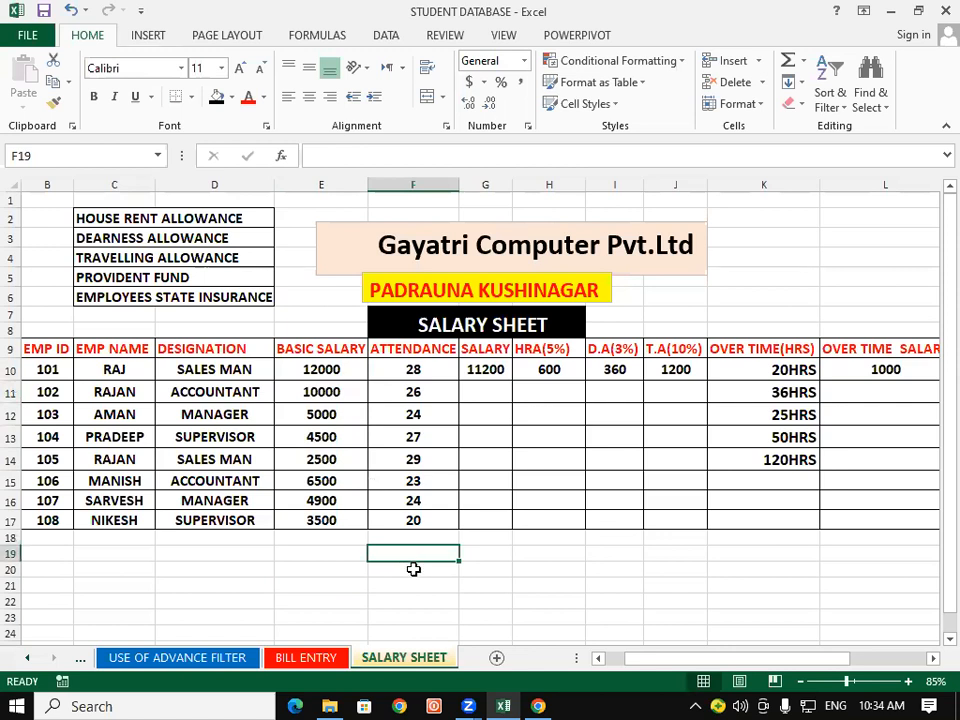
click(517, 577)
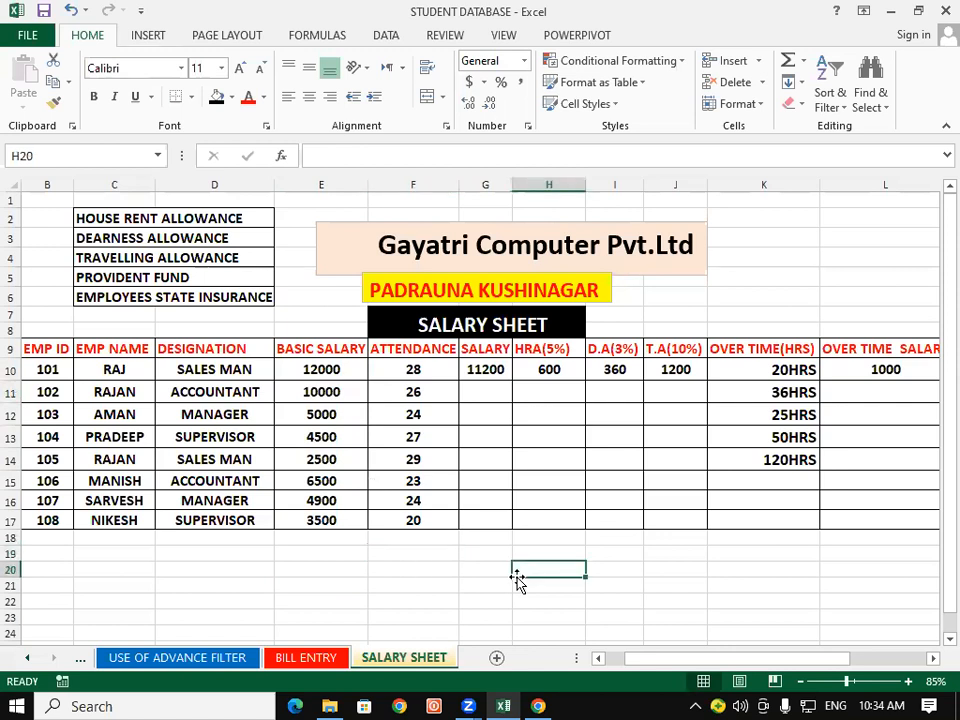
drag(328, 369, 326, 500)
click(383, 551)
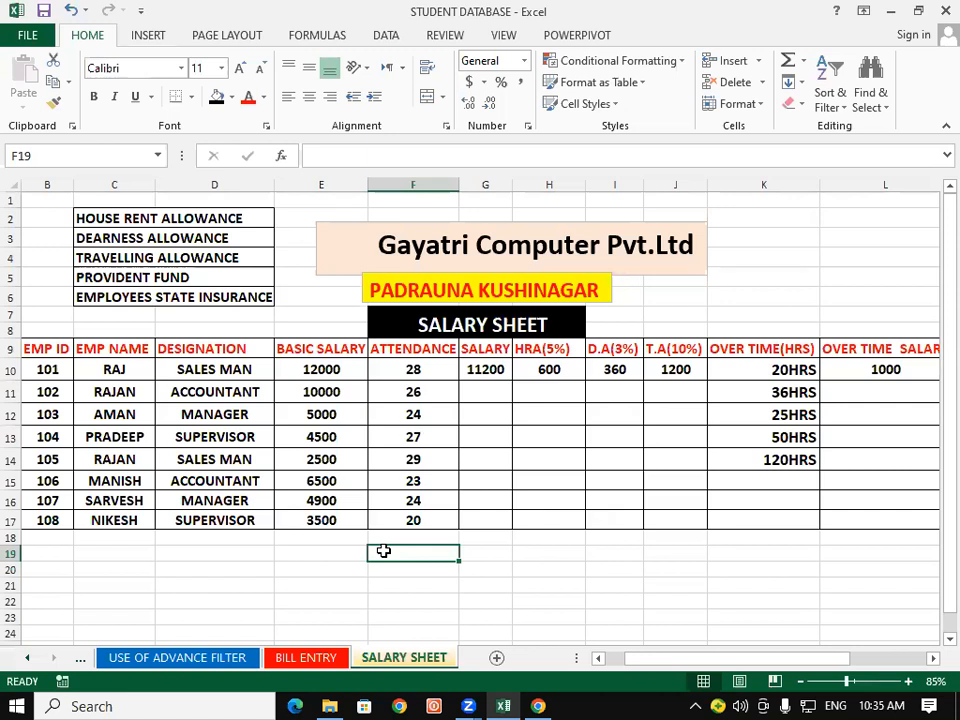
Step: Check each employee's attendance days against their name and basic salary
click(434, 375)
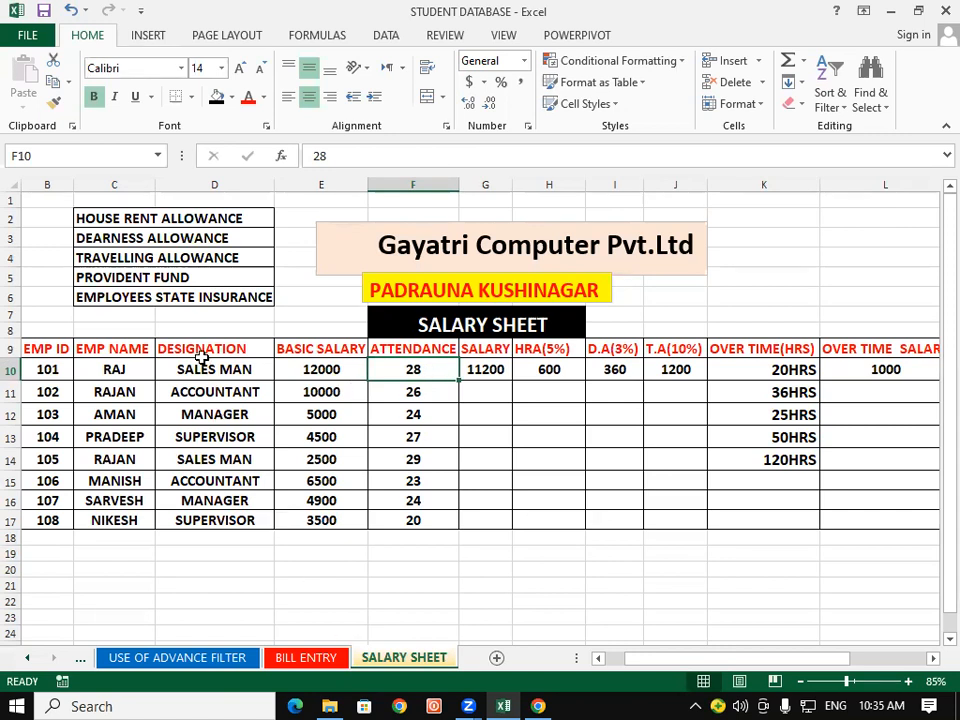
click(110, 366)
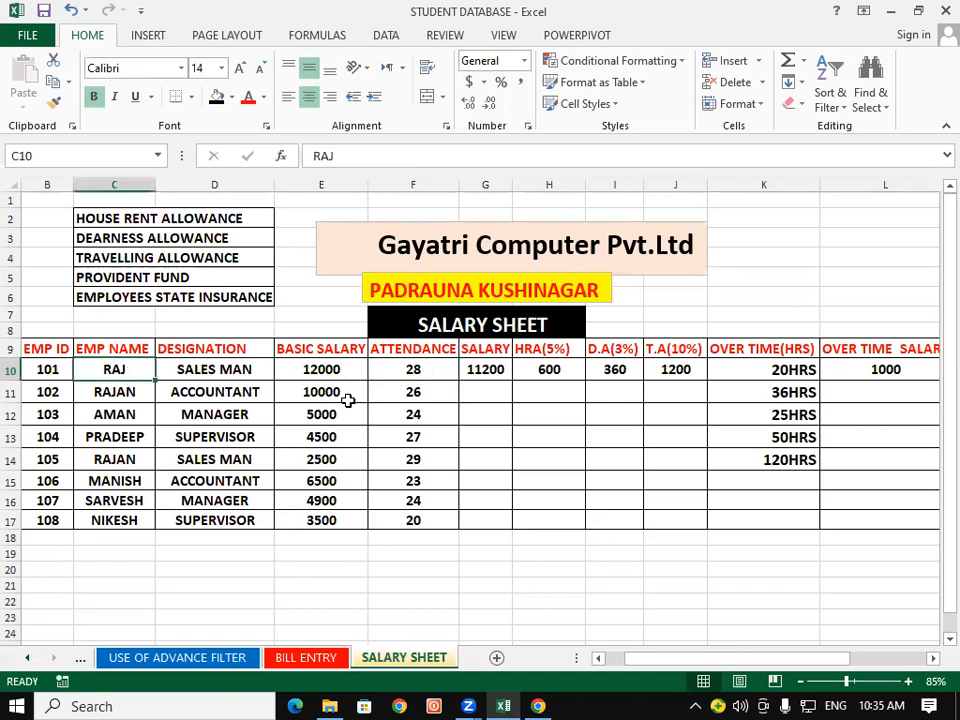
click(448, 371)
click(135, 390)
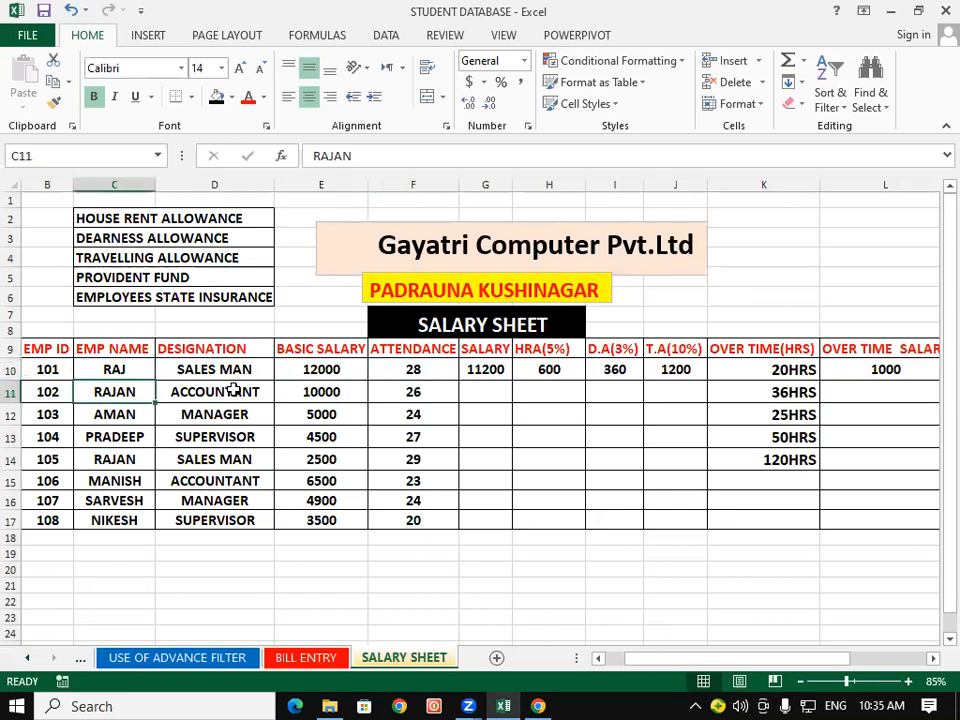
click(403, 393)
click(110, 414)
click(416, 416)
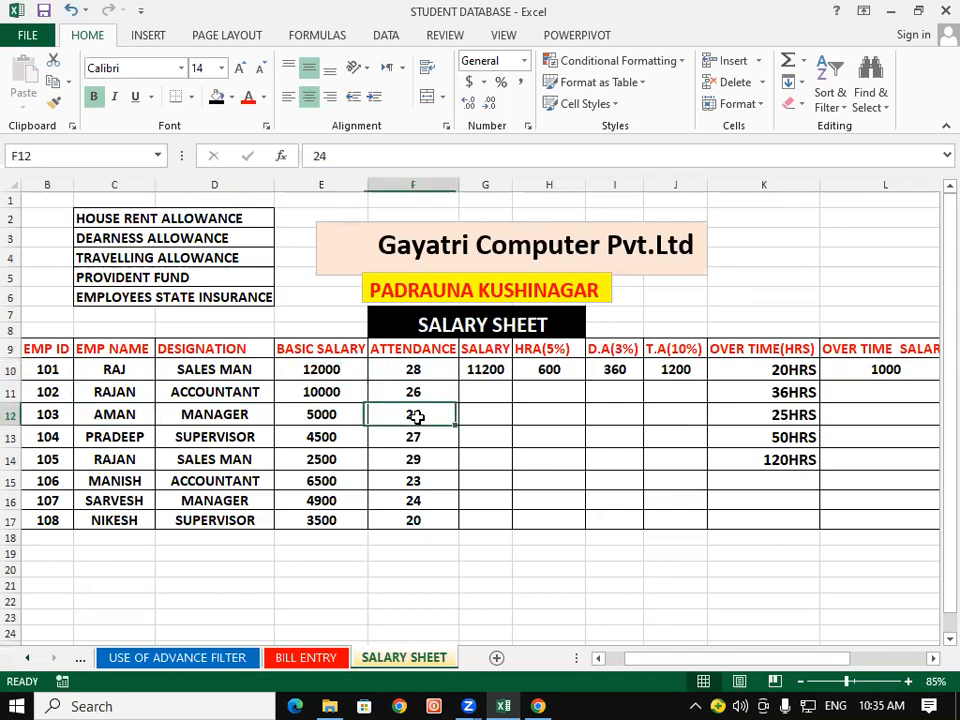
click(137, 434)
click(392, 439)
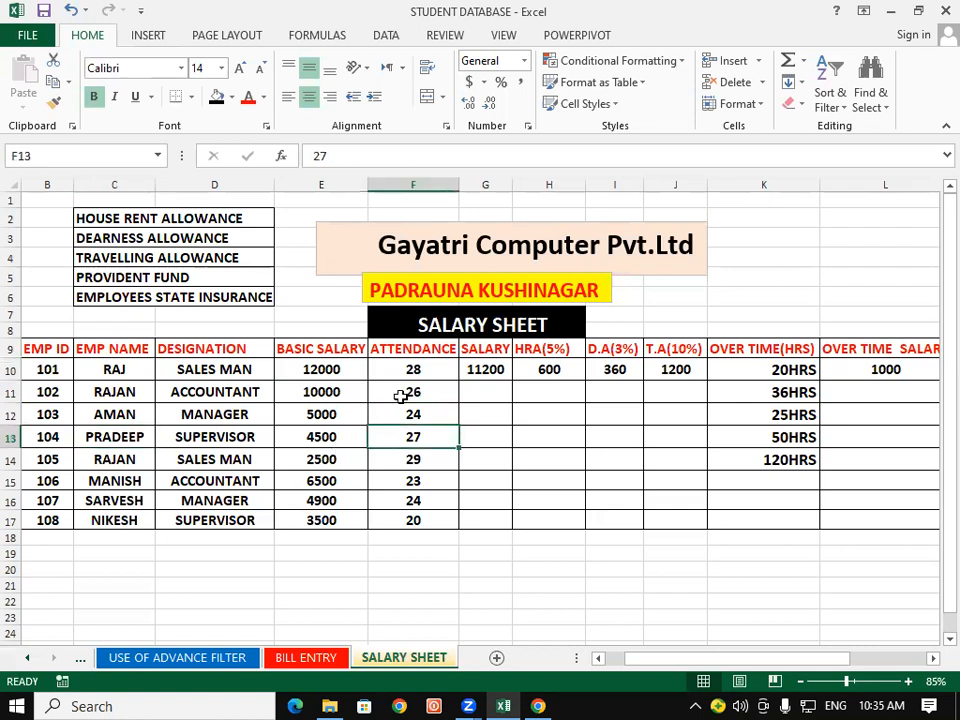
drag(403, 369, 412, 520)
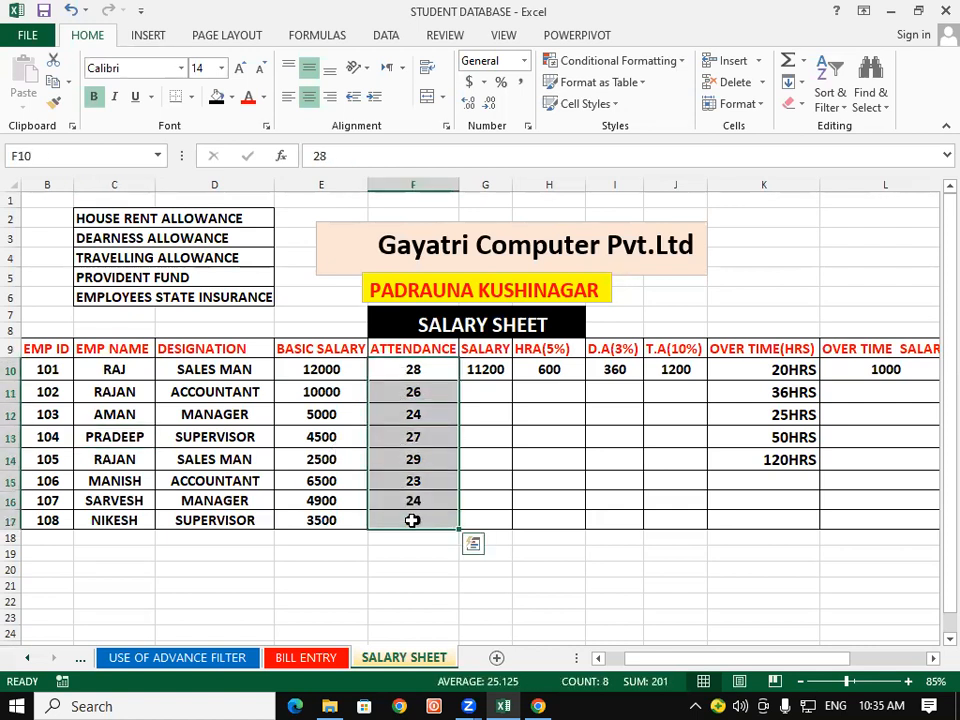
click(371, 555)
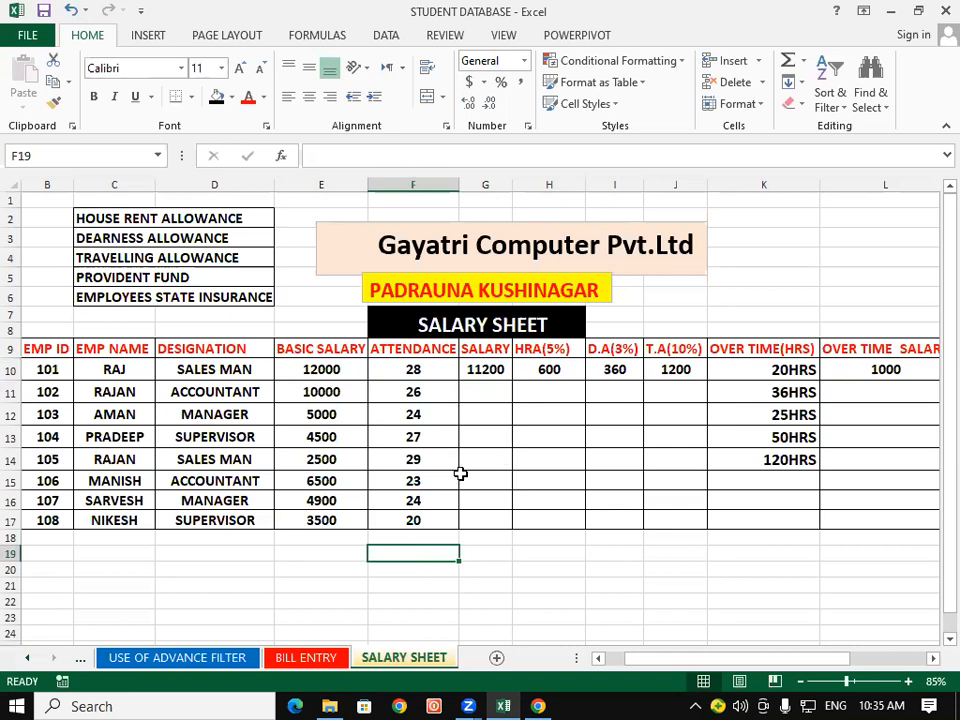
click(337, 372)
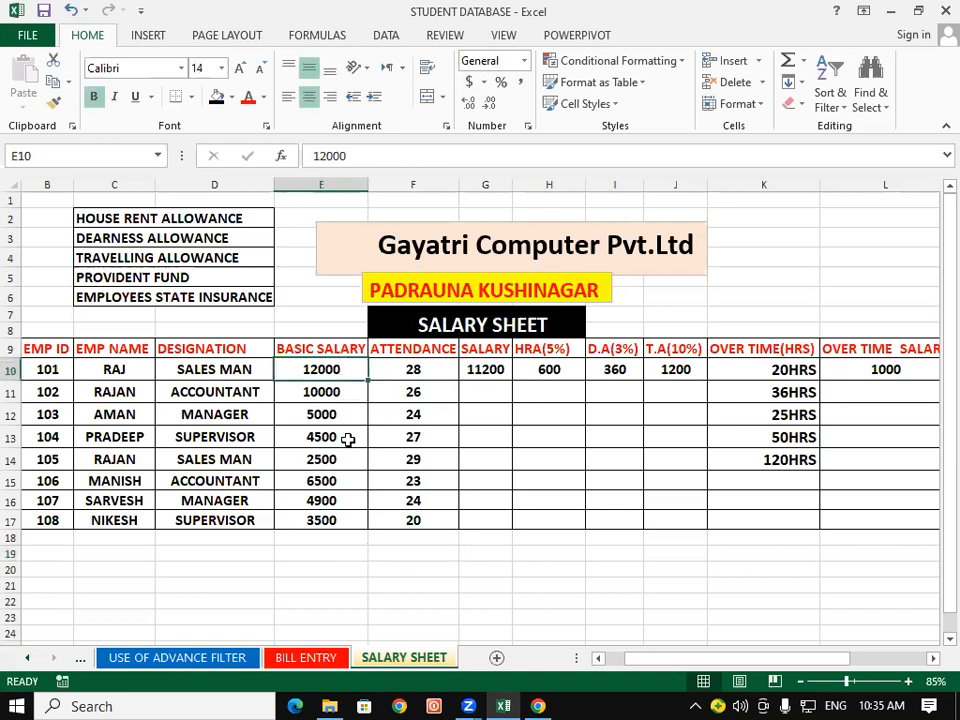
click(540, 484)
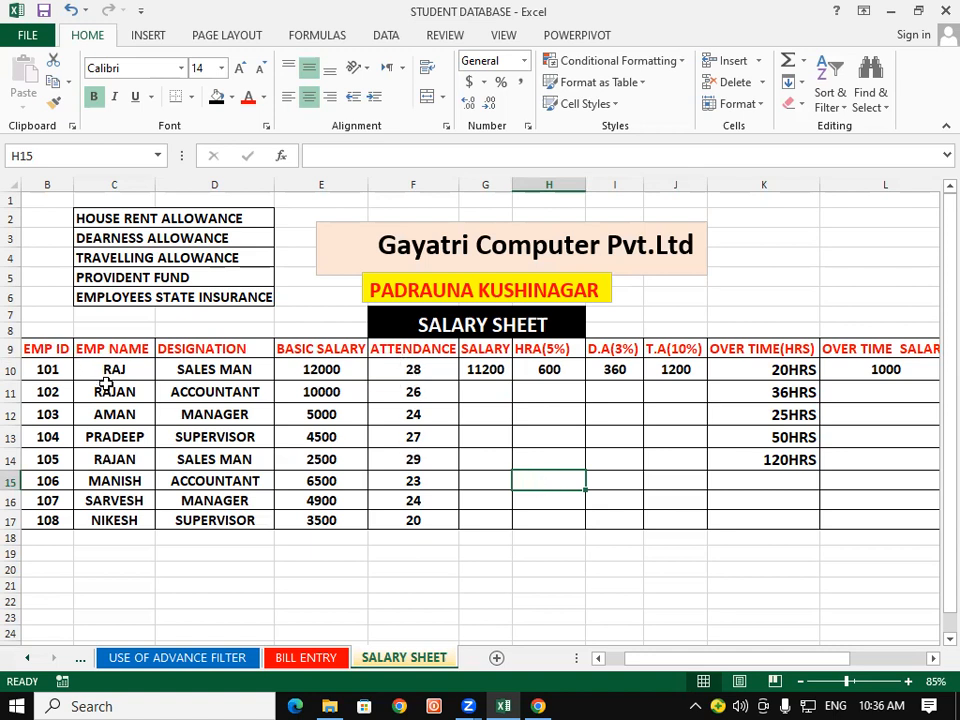
Step: Clear the SALARY value of employee 101 in cell G10
click(496, 370)
key(Delete)
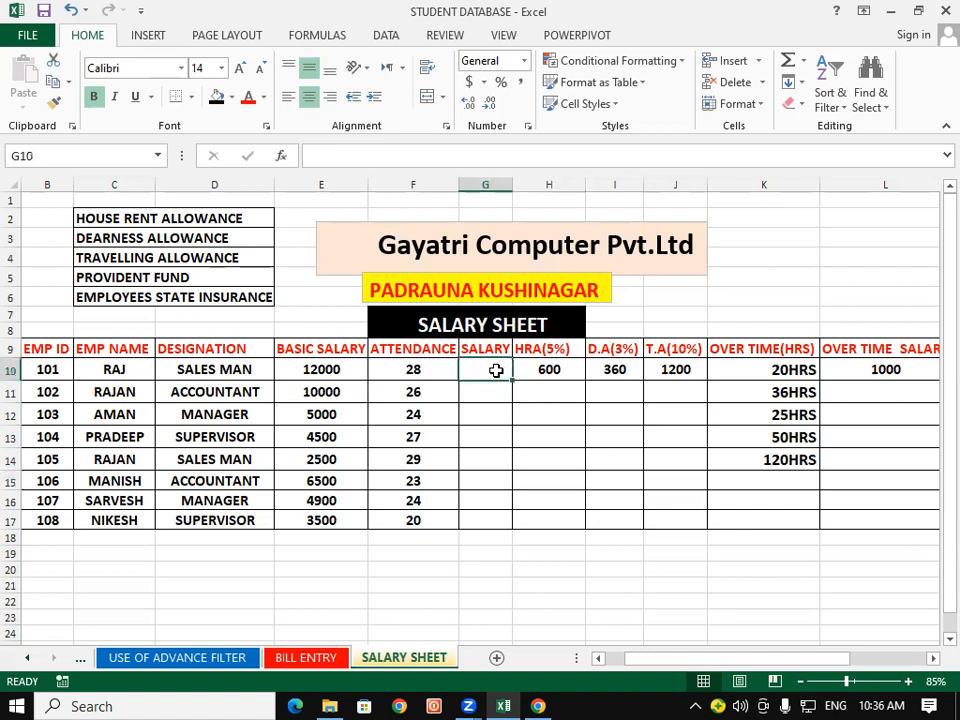
click(493, 439)
Step: Examine the basic salary and attendance figures that the salary calculation for employee 101 depends on
drag(343, 371, 330, 457)
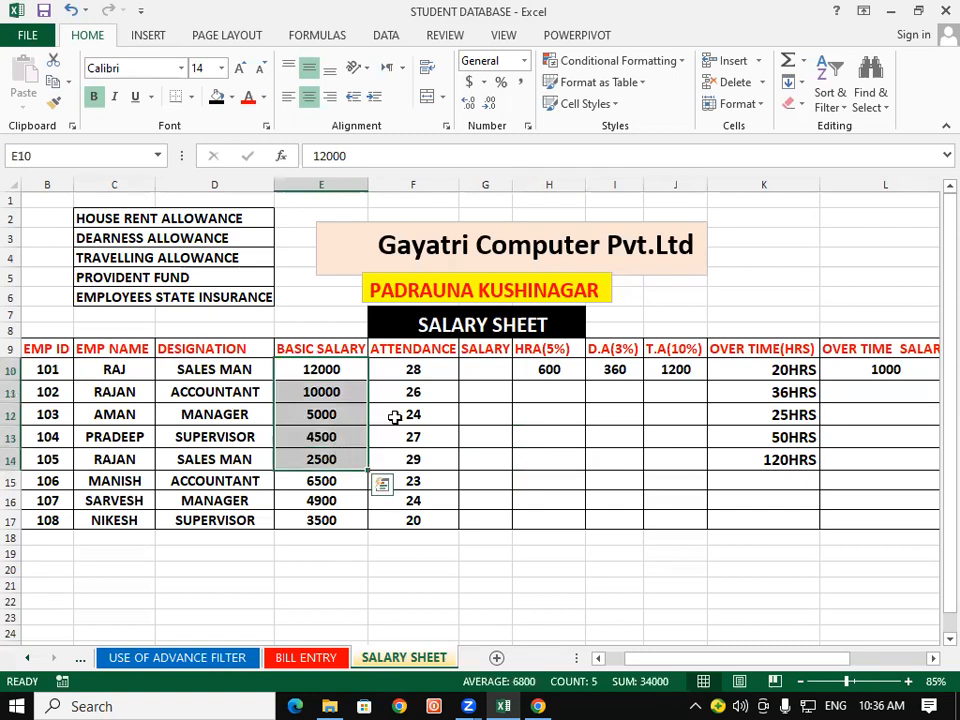
drag(381, 369, 426, 519)
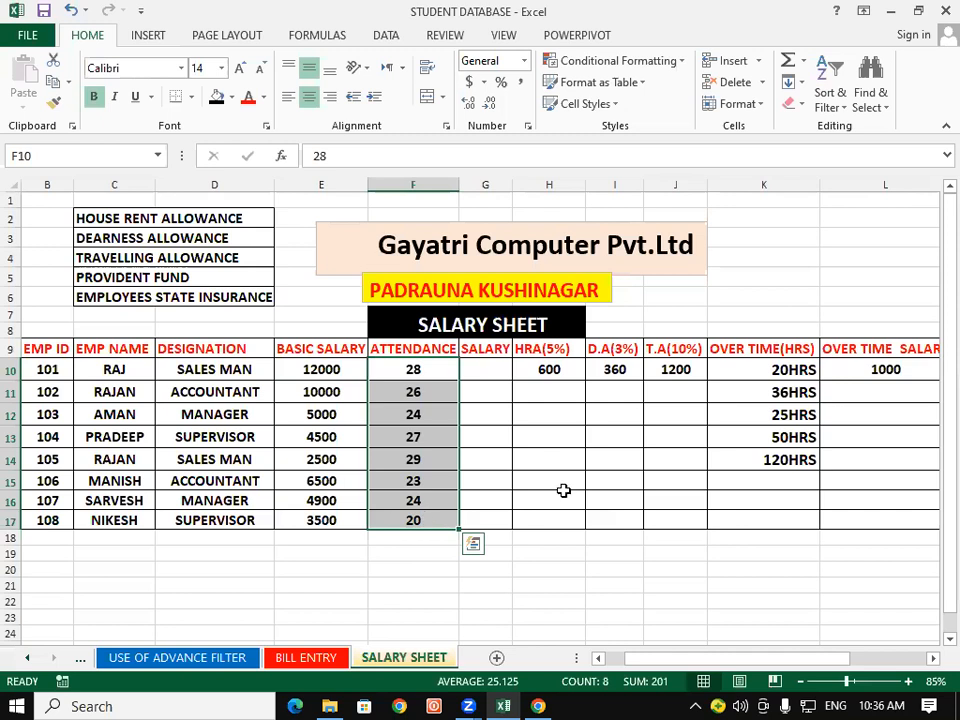
click(561, 491)
click(477, 365)
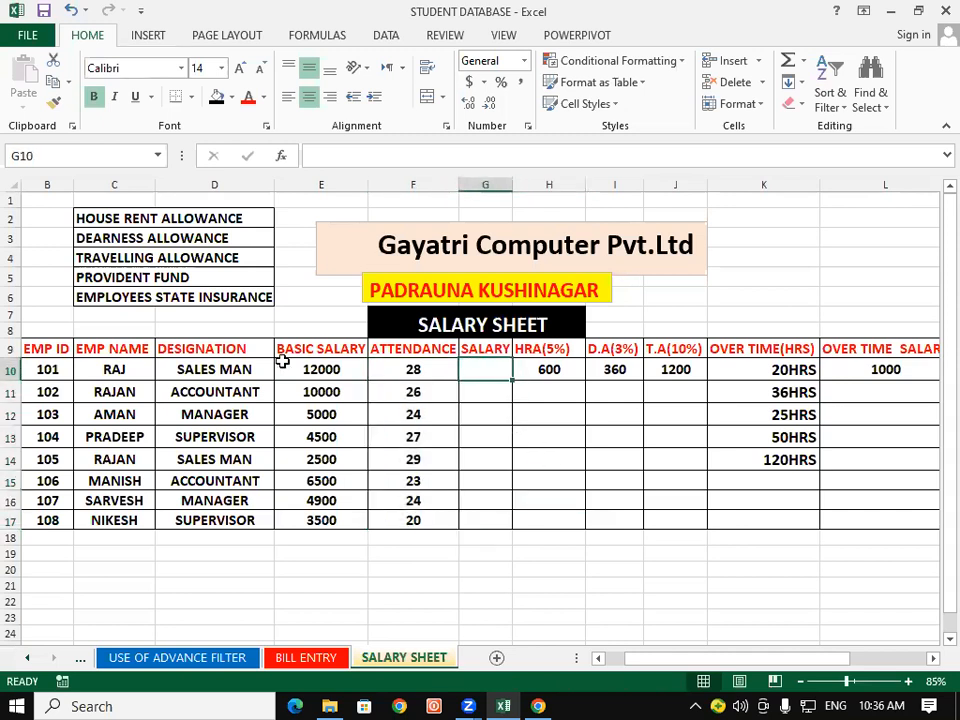
click(136, 370)
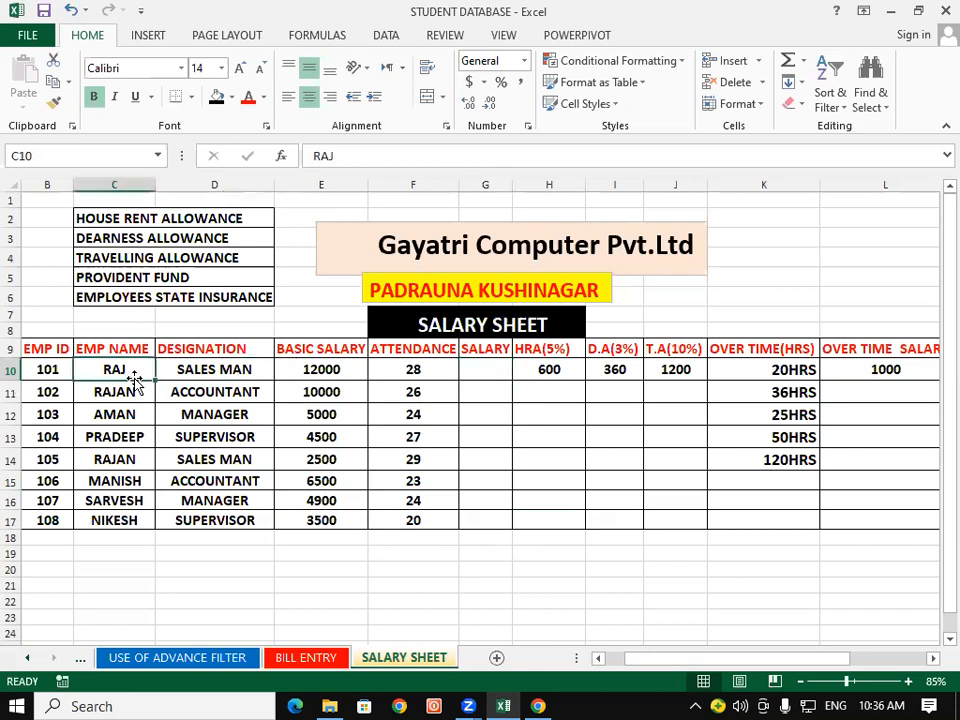
click(198, 371)
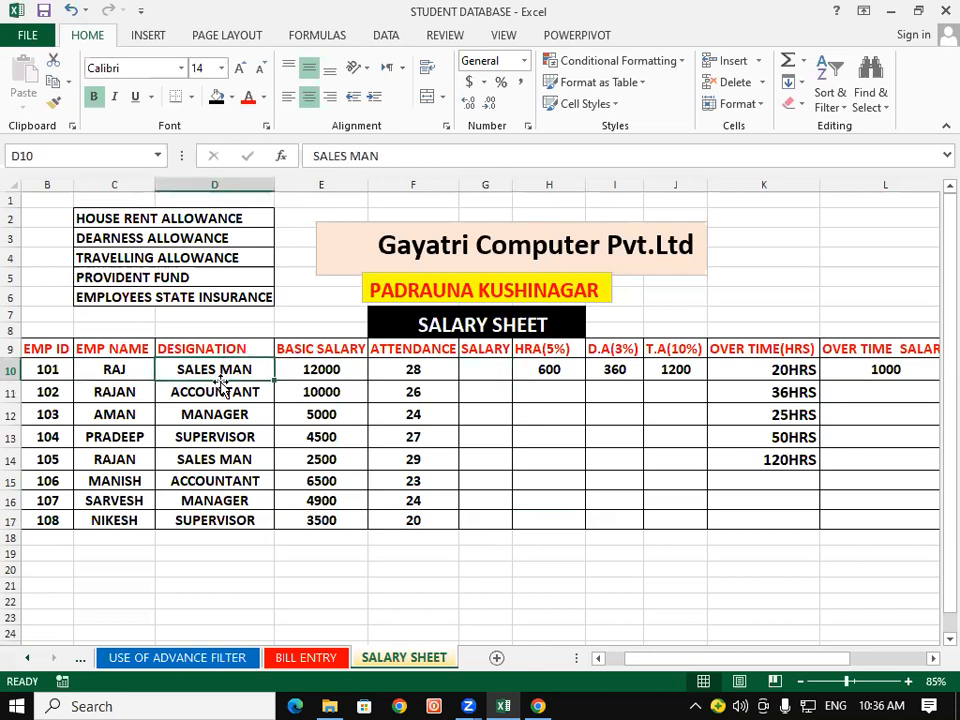
click(283, 368)
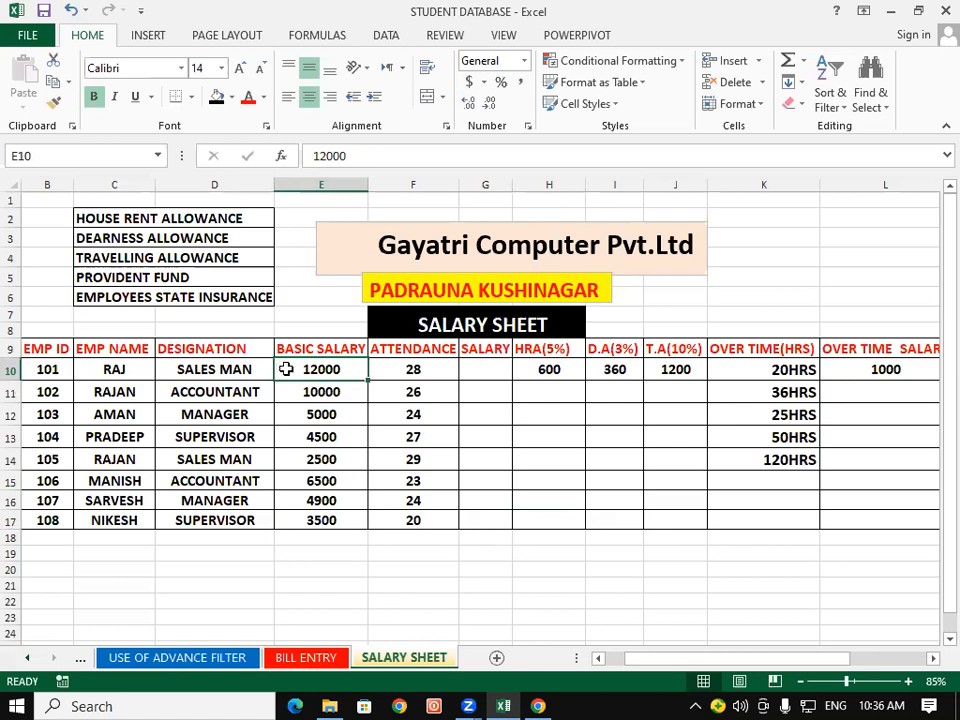
click(430, 372)
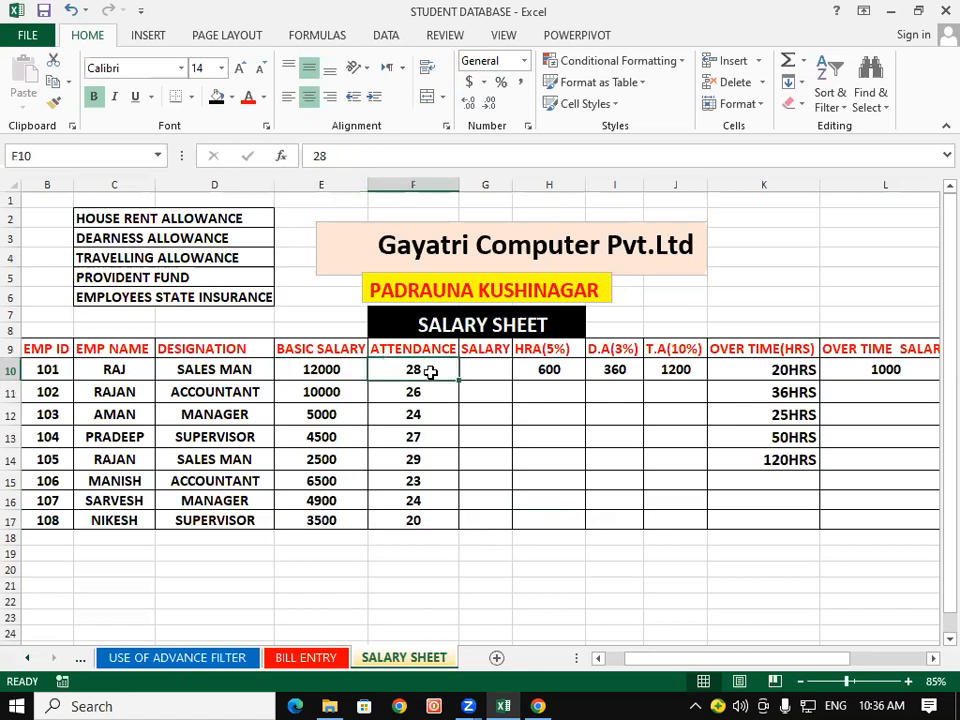
click(470, 412)
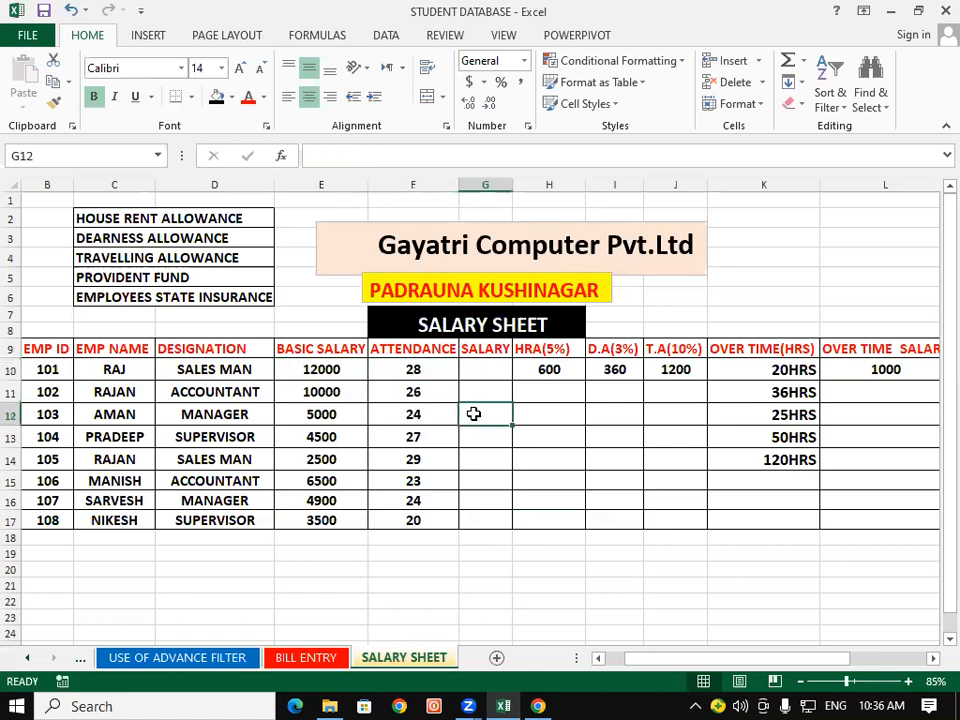
Step: Enter the formula =E10/30 in G10 to calculate employee 101's daily pay from the basic salary
click(483, 371)
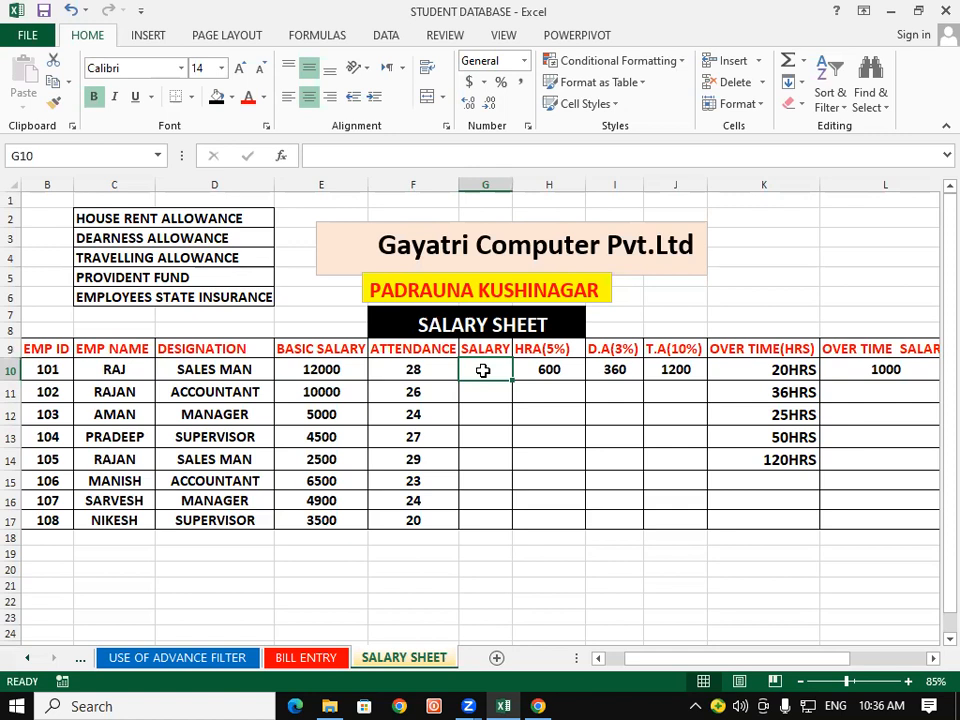
text(=)
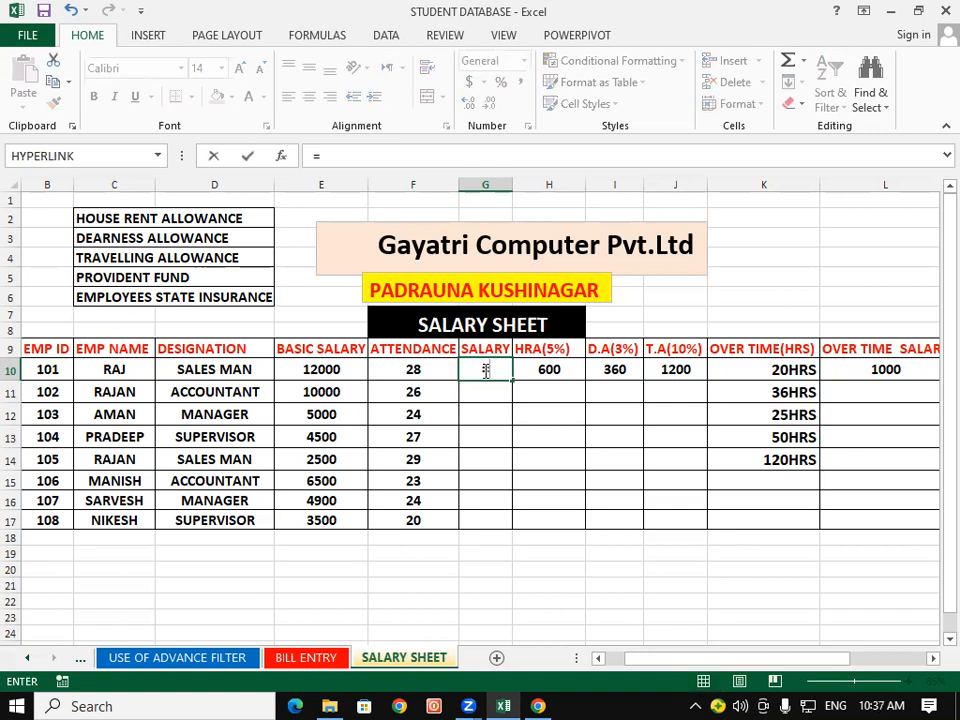
click(282, 370)
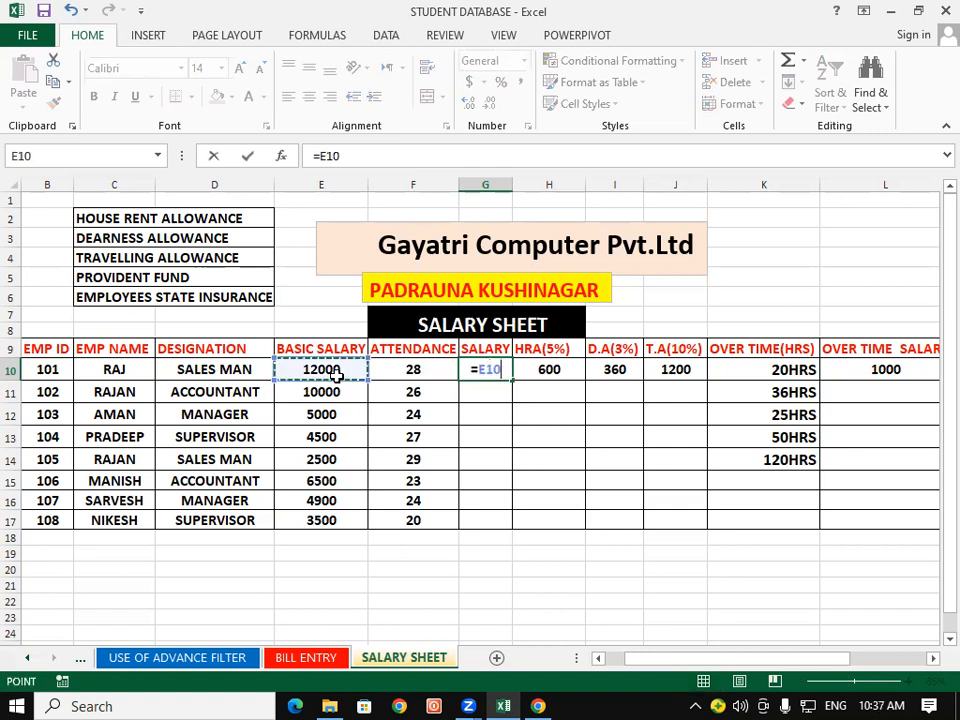
text(/)
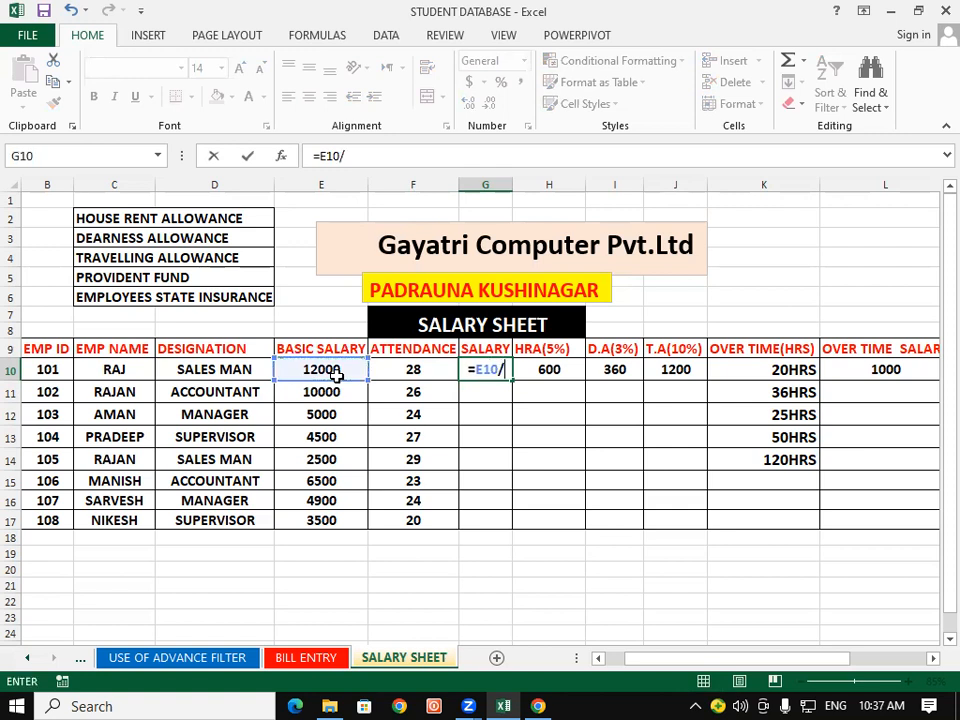
text(30)
key(Return)
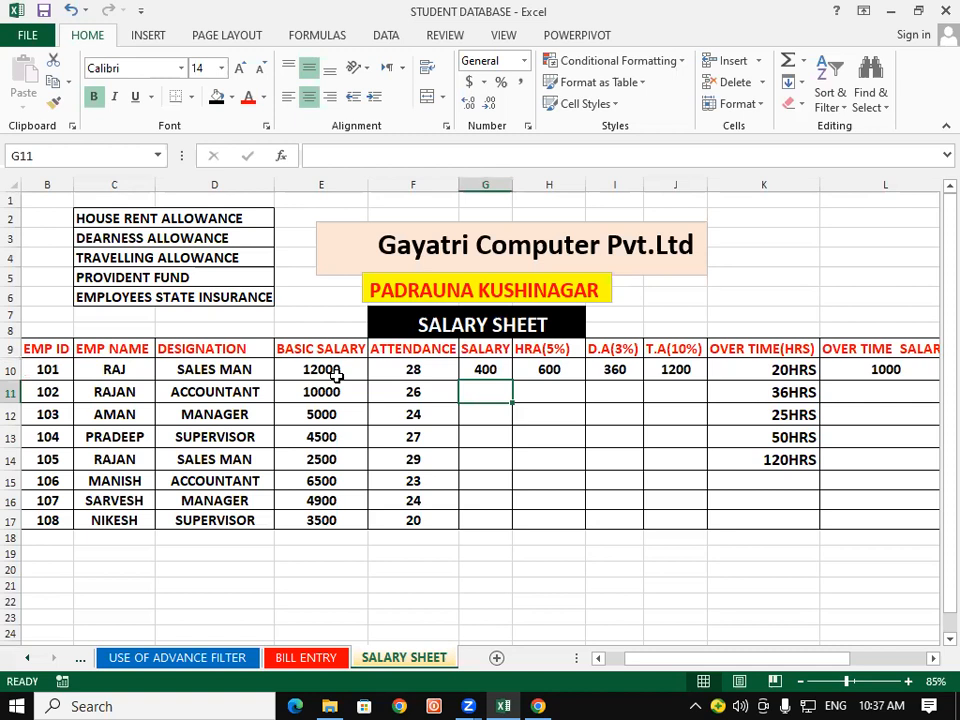
Step: Extend the salary formula in G10 to =E10/30*28, multiplying the daily pay by the days attended
click(398, 375)
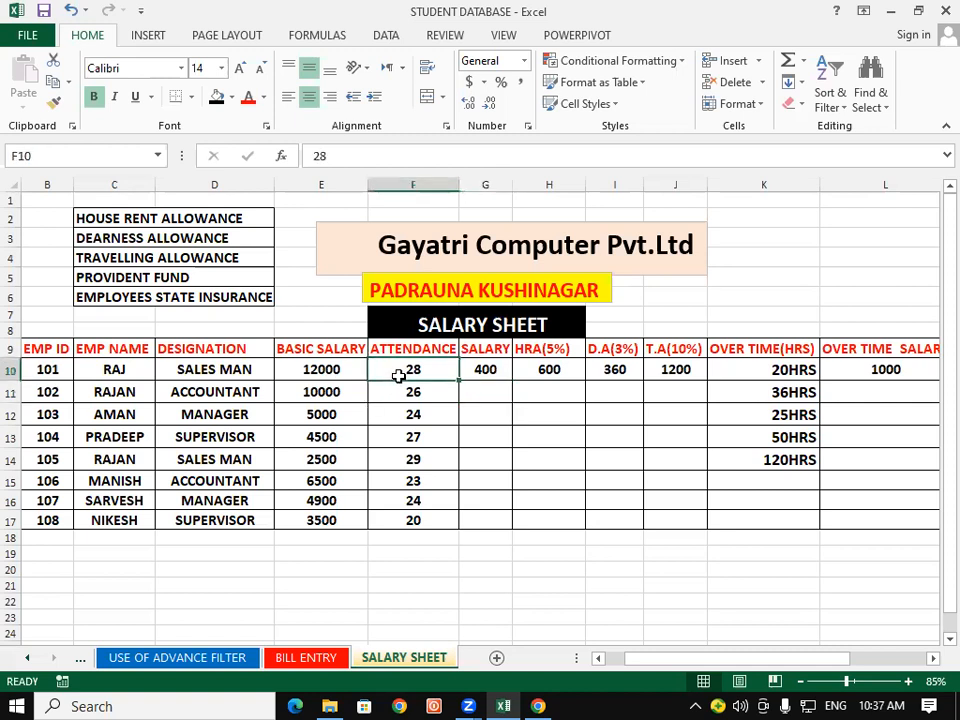
click(488, 460)
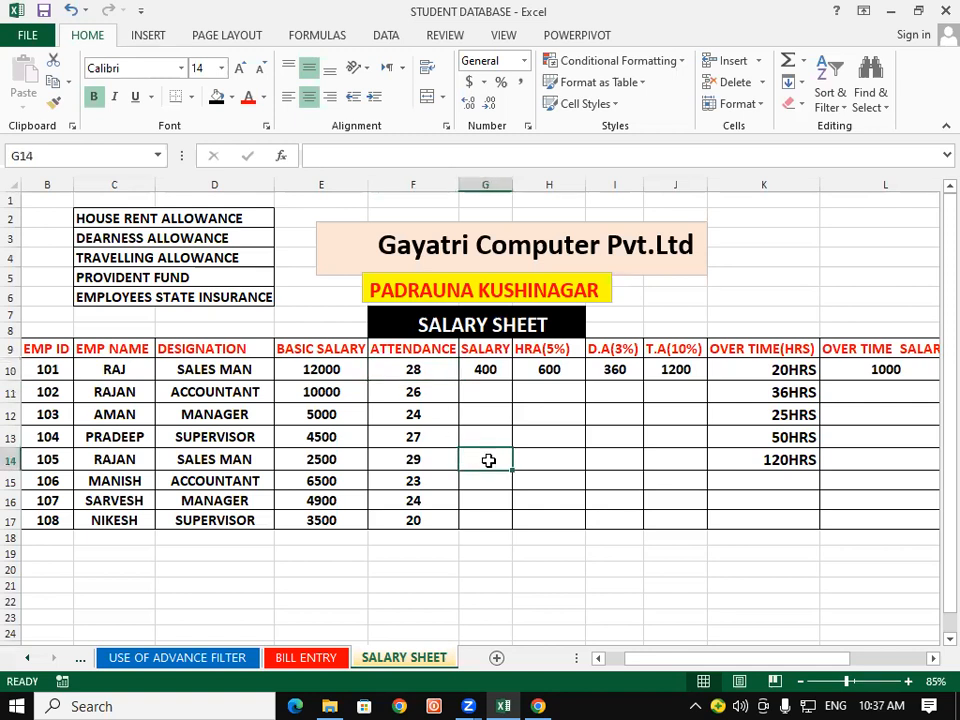
click(502, 370)
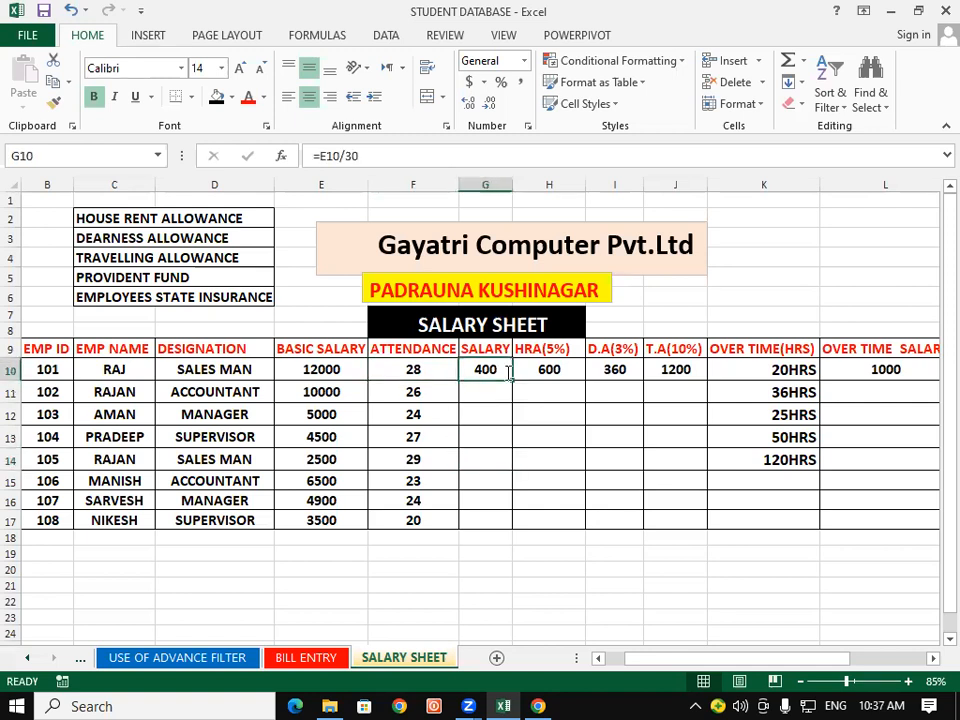
double_click(506, 371)
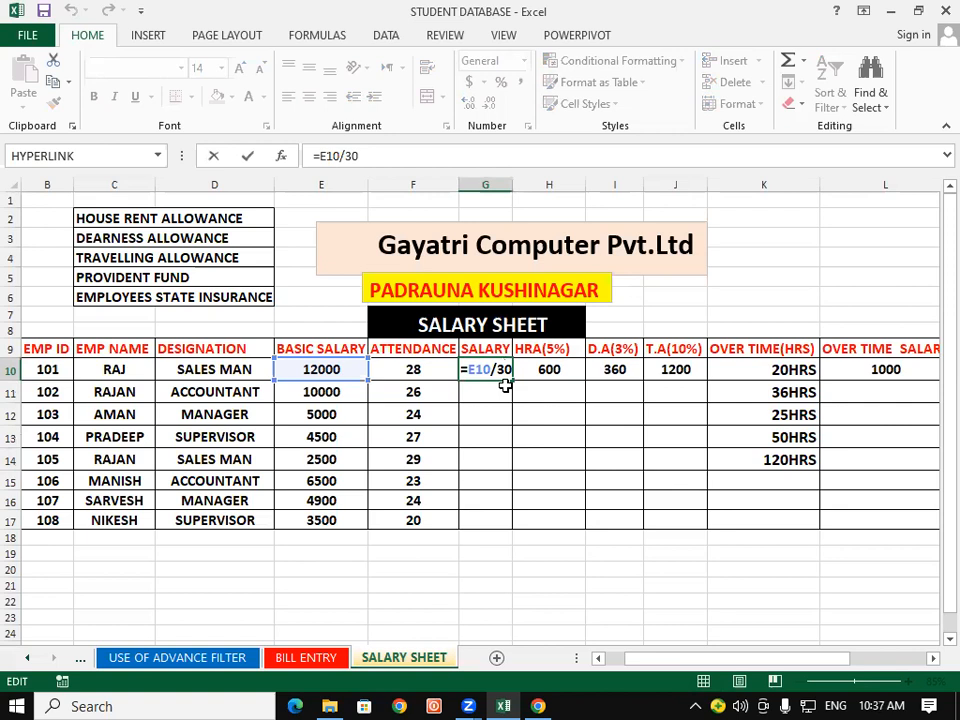
text(*28)
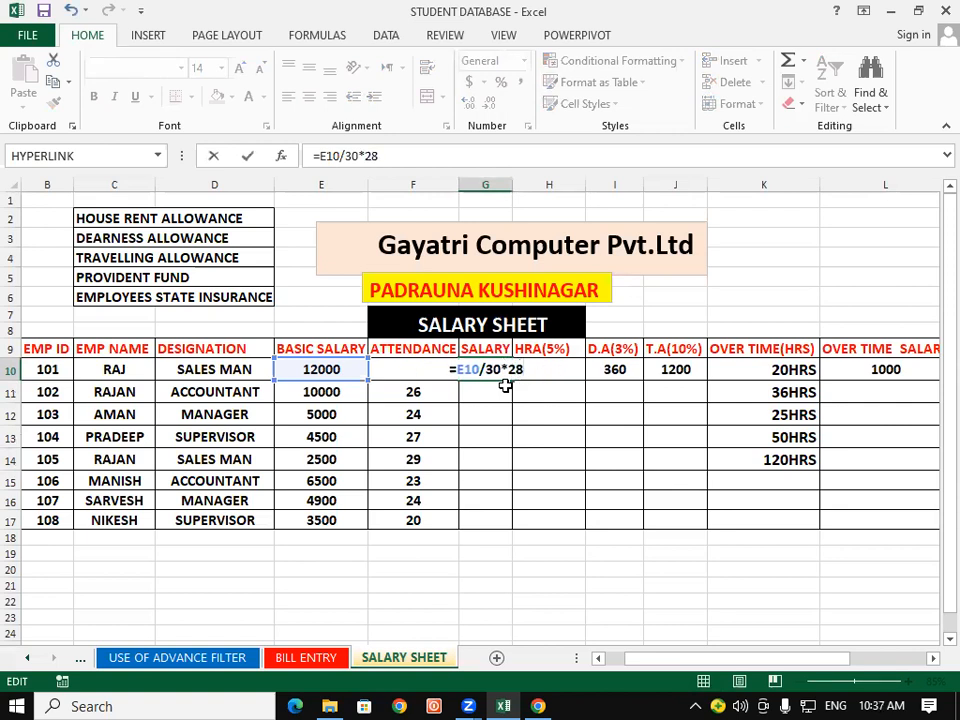
key(Return)
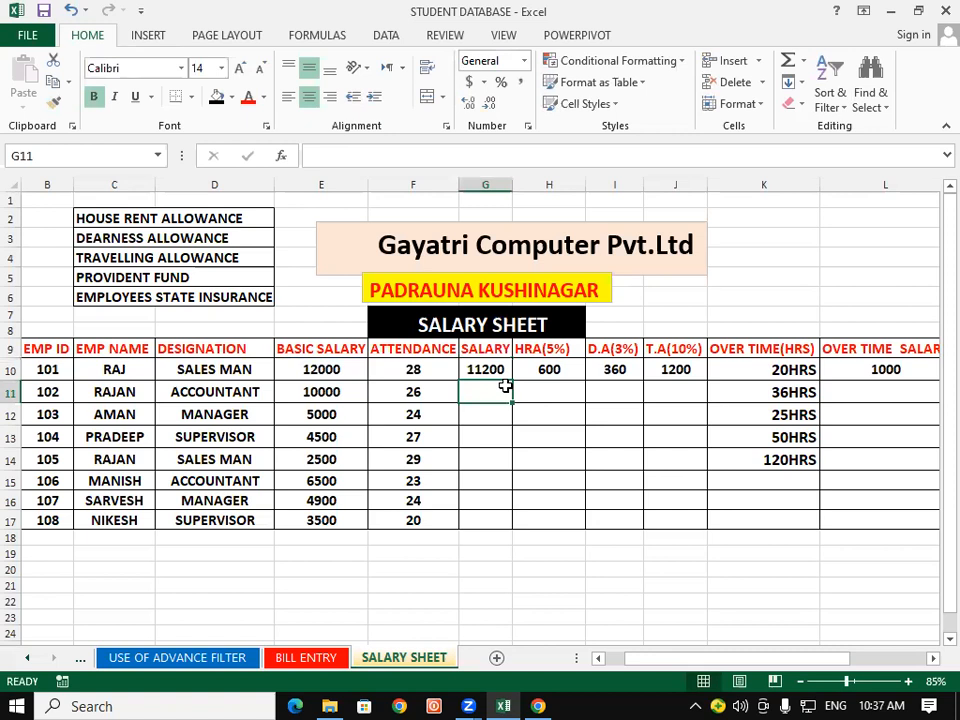
click(472, 497)
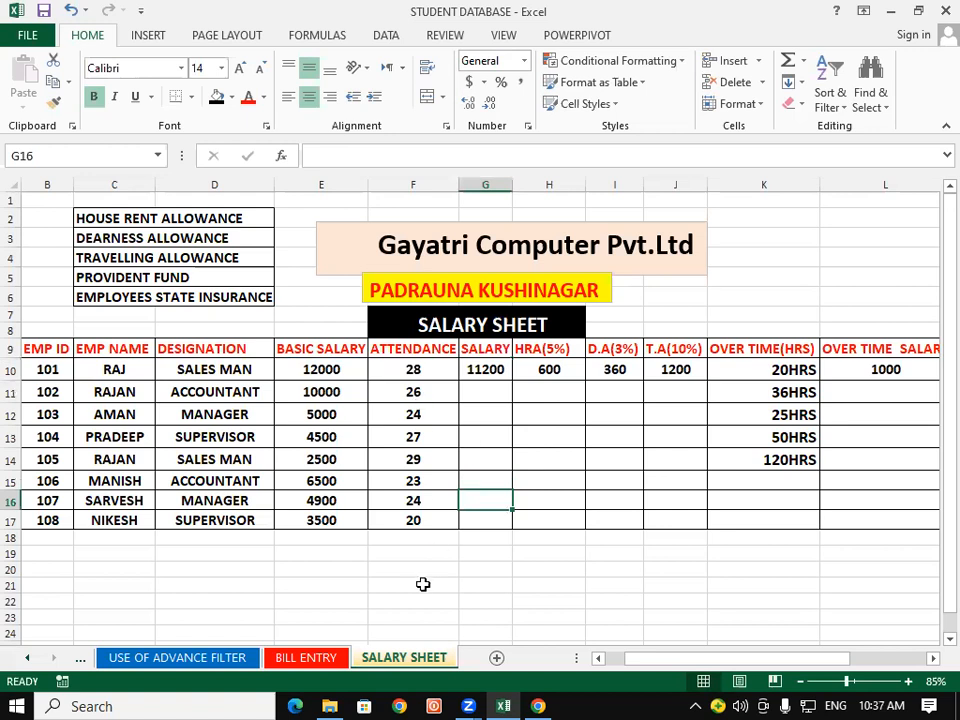
Step: Cross-check employee 101's salary by entering =400*28 in cell F19 below the table
click(419, 554)
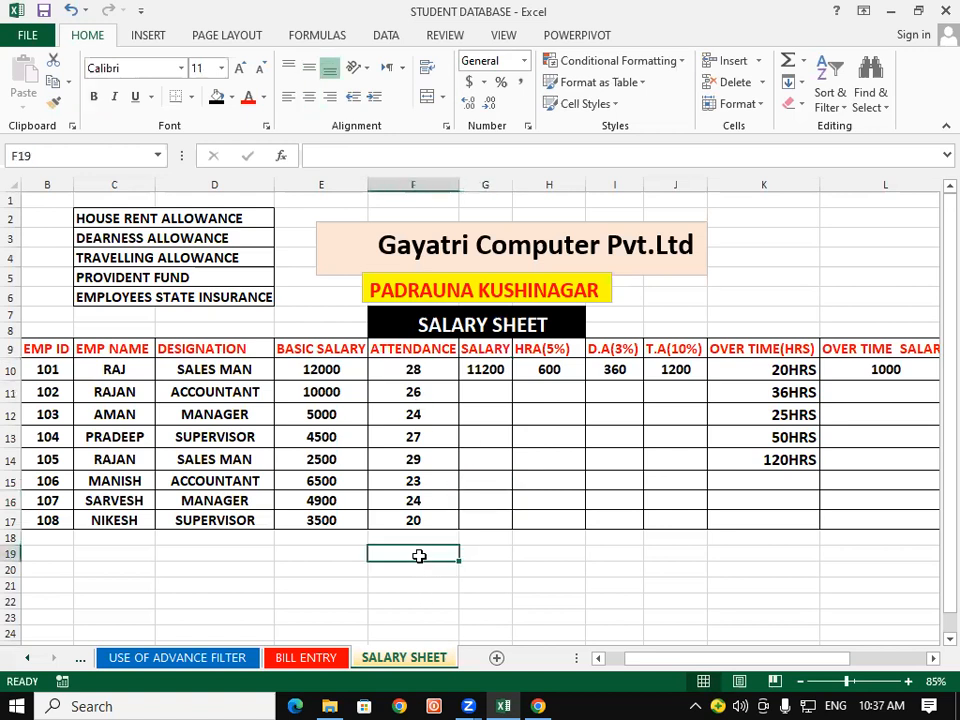
text(=)
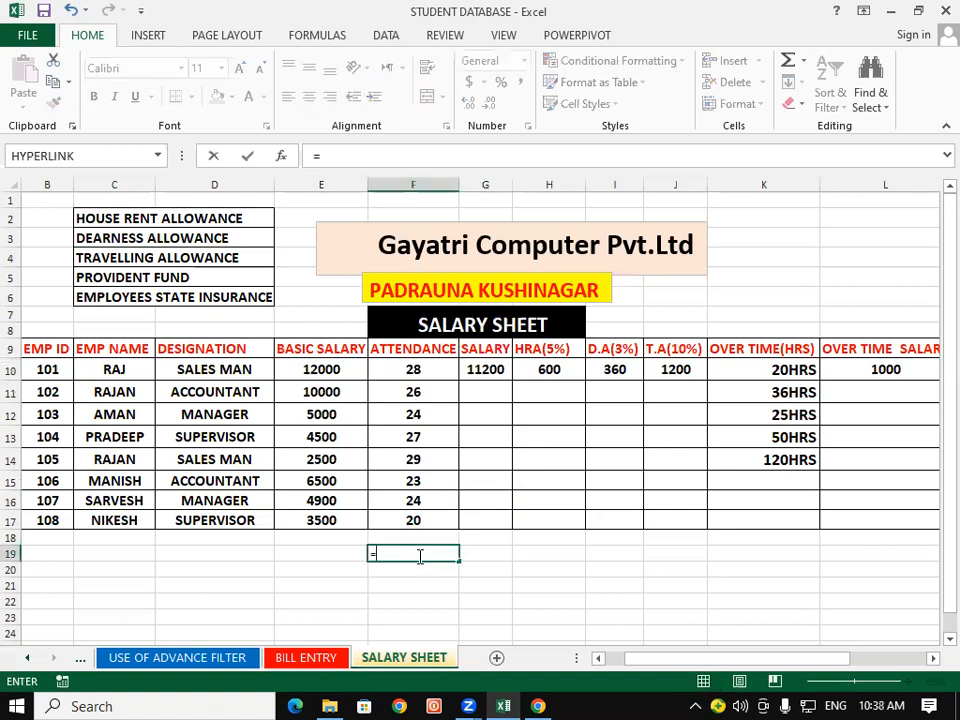
text(400)
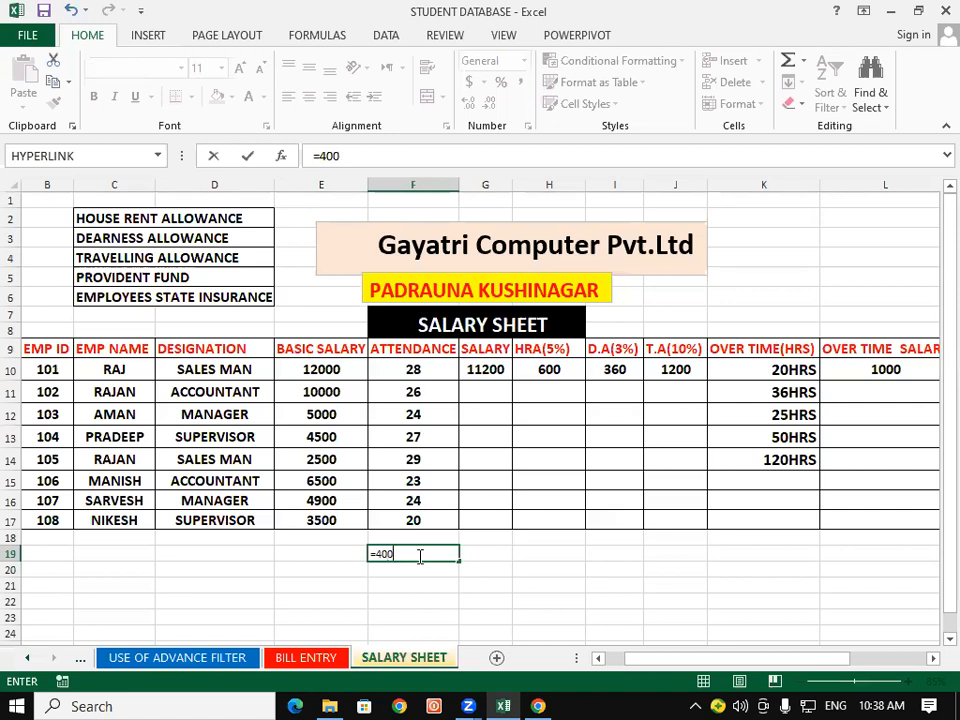
text(*28)
key(Return)
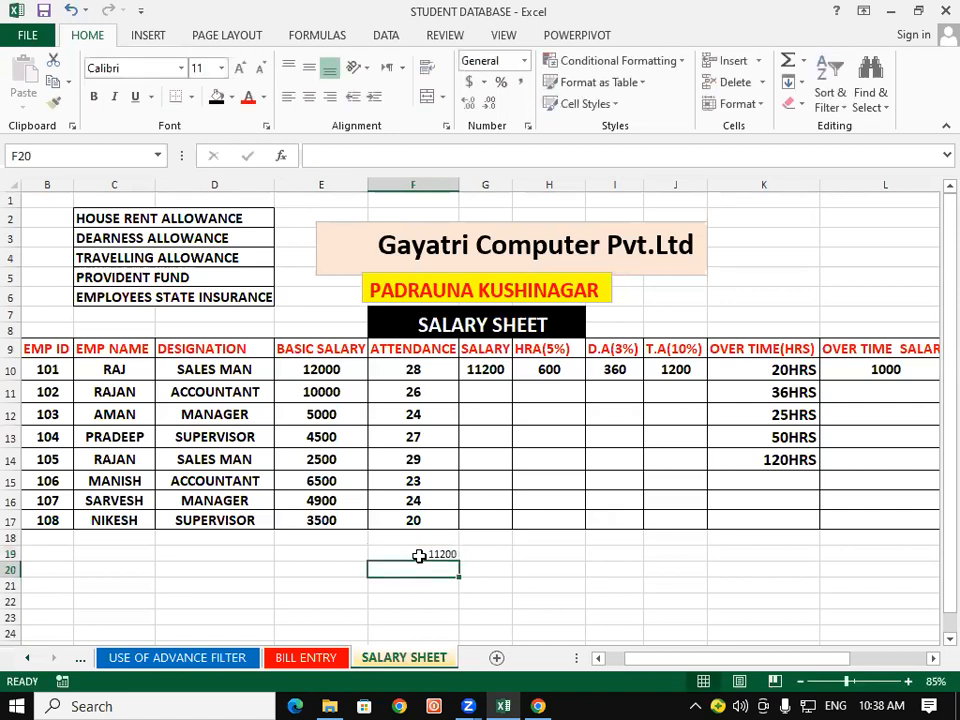
click(590, 605)
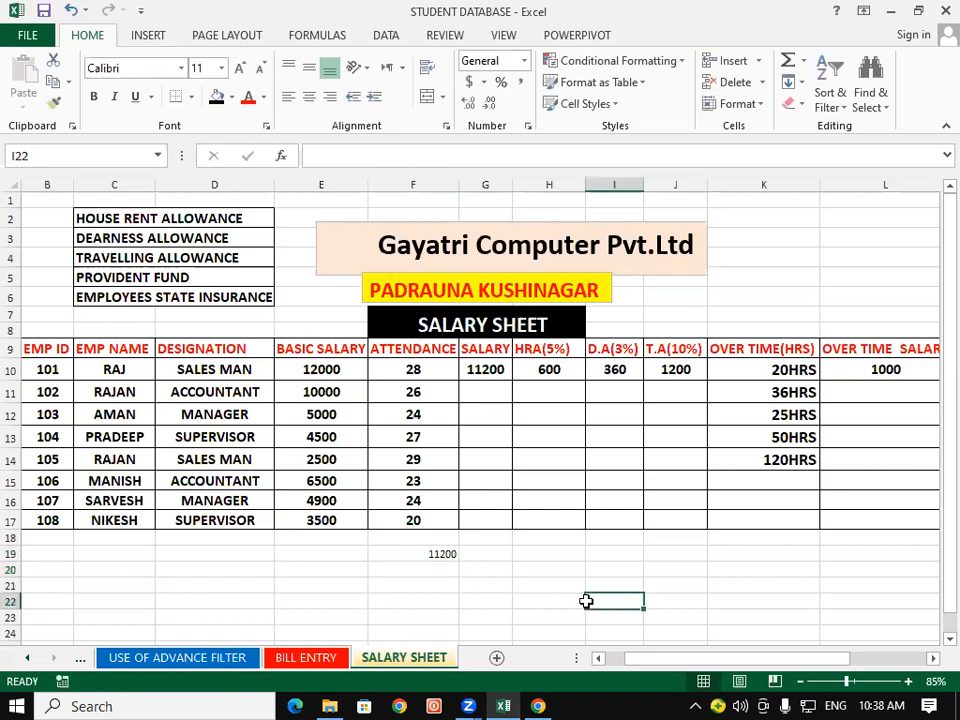
Step: Fill the salary formula from G10 down through G17 for the remaining employees
click(497, 375)
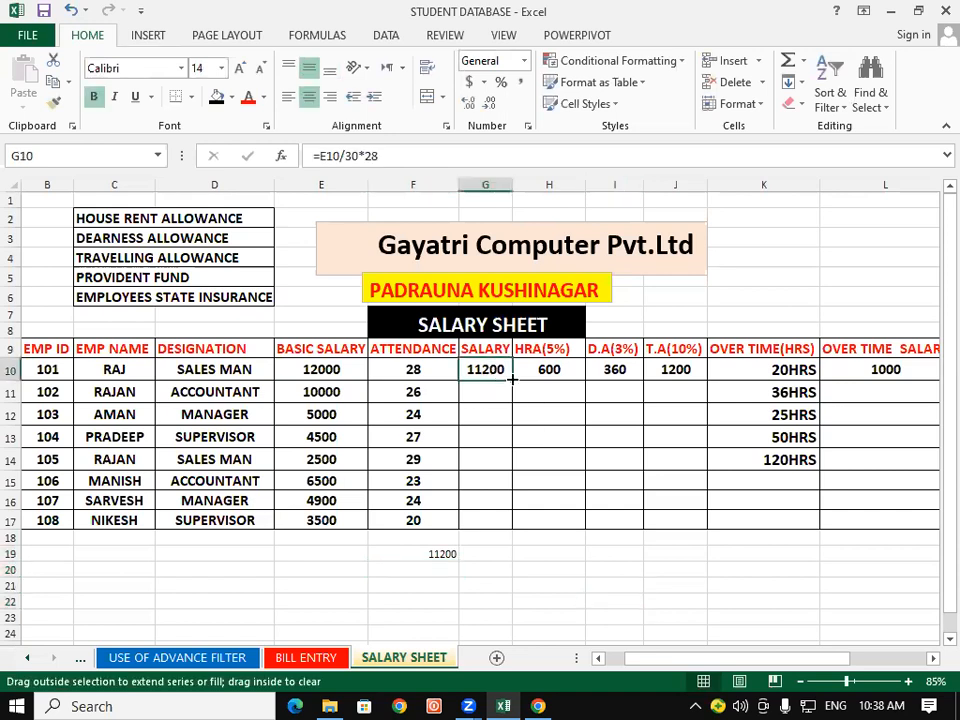
double_click(511, 379)
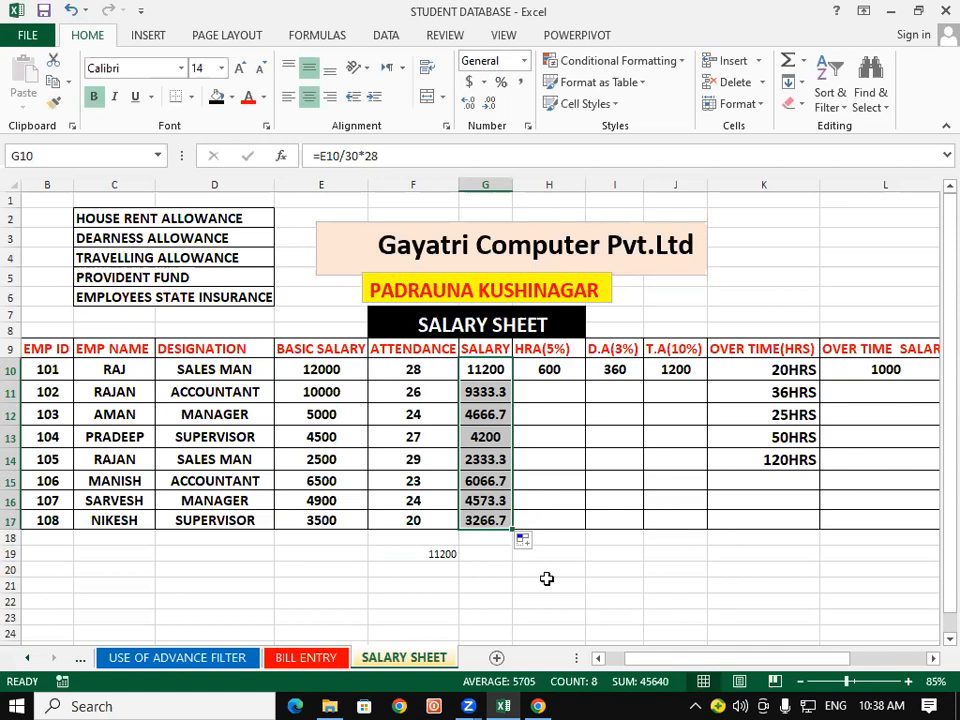
click(553, 598)
Step: Reduce the SALARY values in G10:G17 to whole numbers without decimal places
click(539, 398)
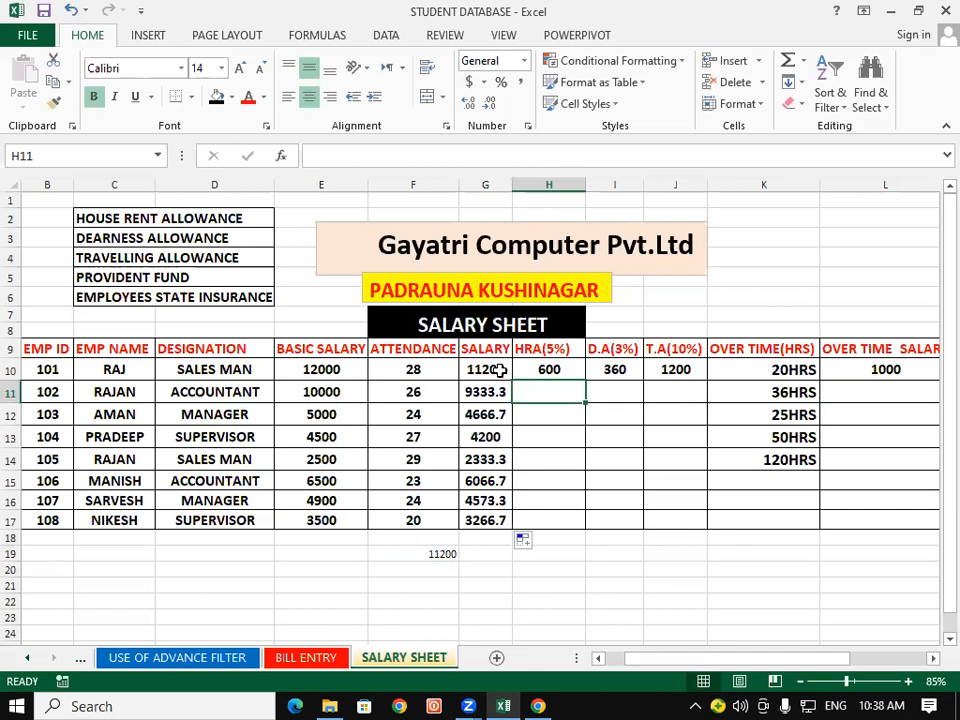
drag(497, 371, 499, 514)
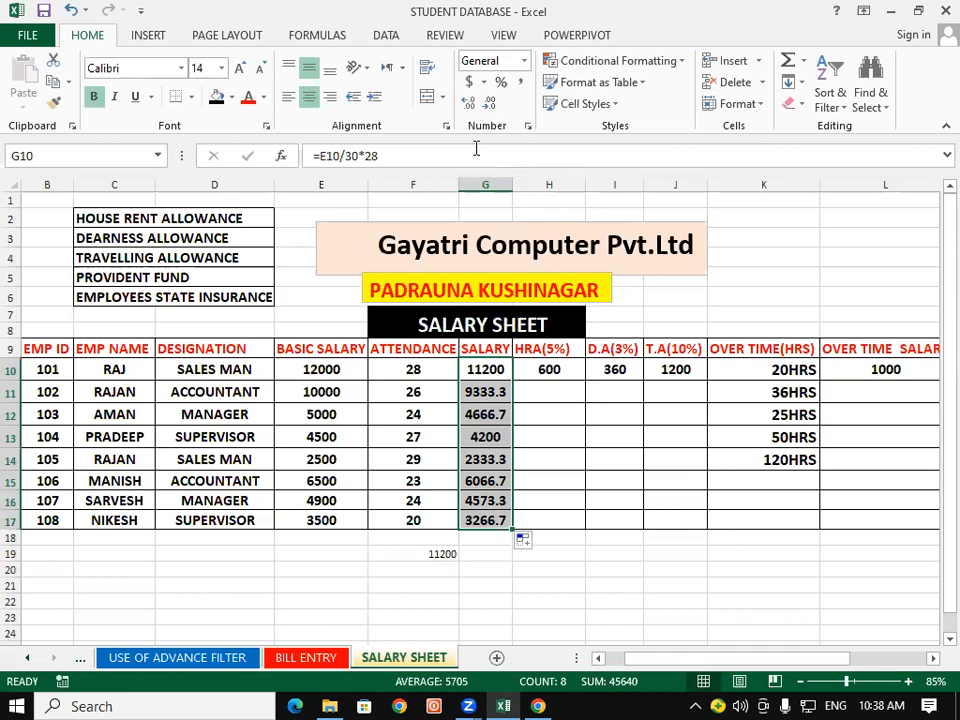
click(476, 148)
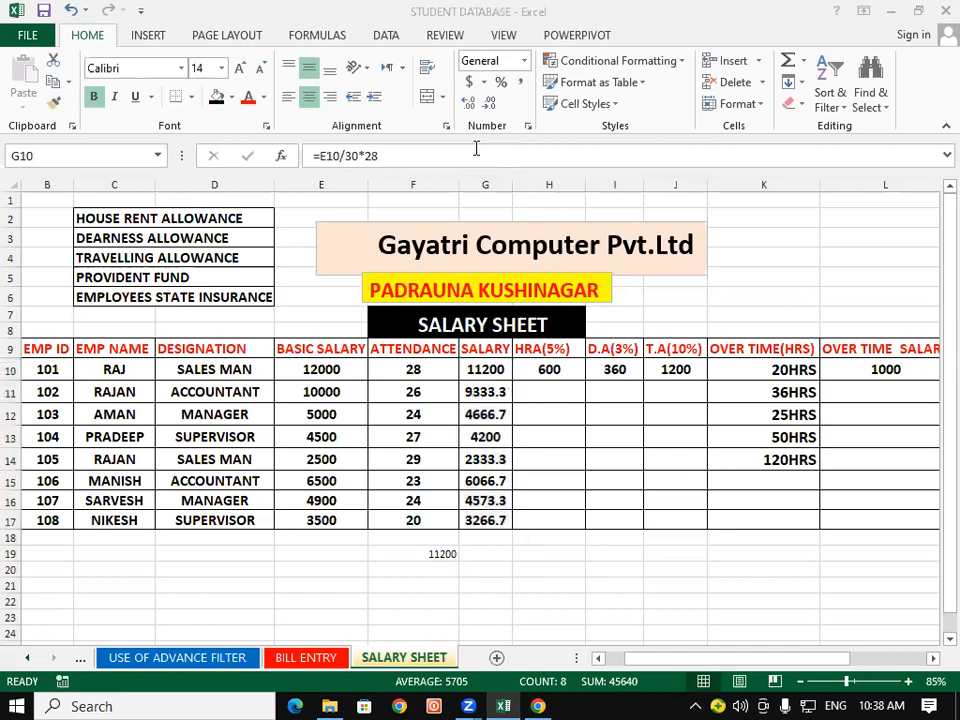
click(496, 361)
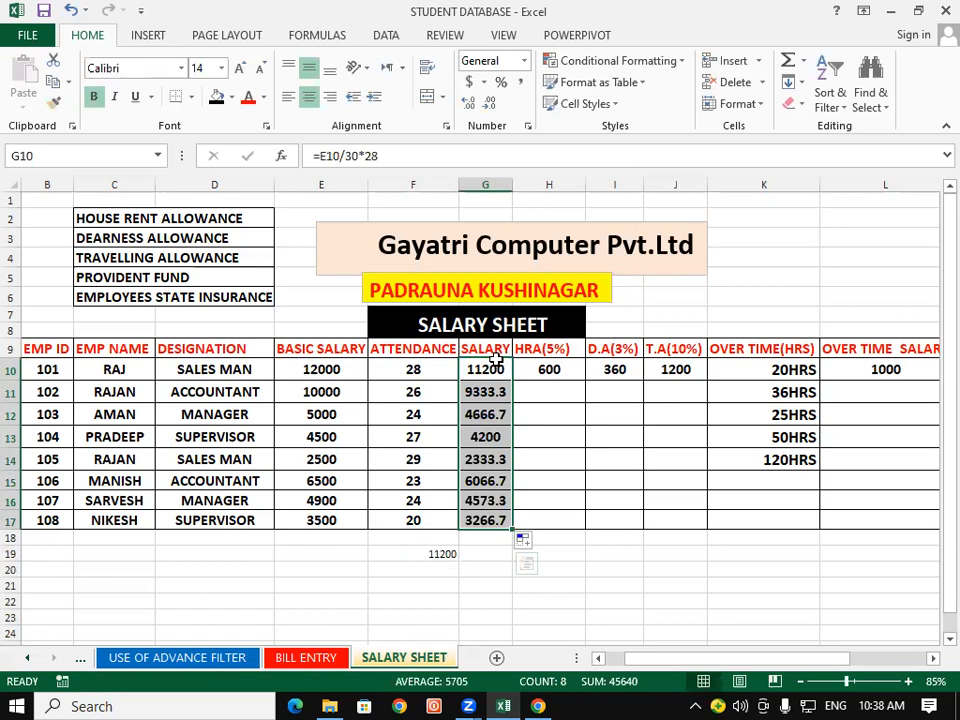
click(490, 103)
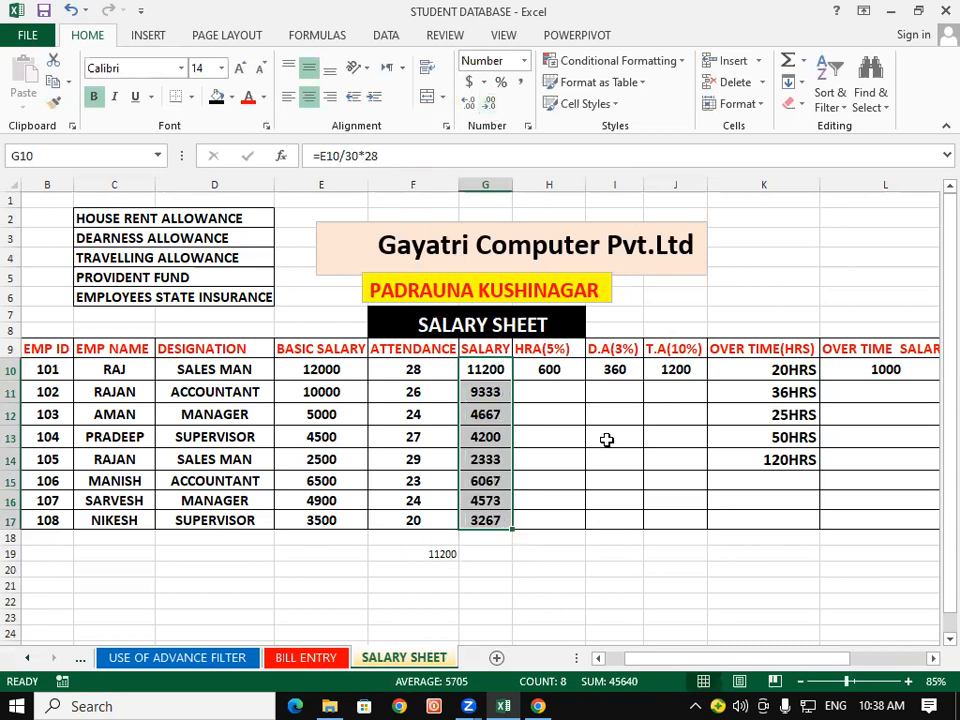
click(628, 506)
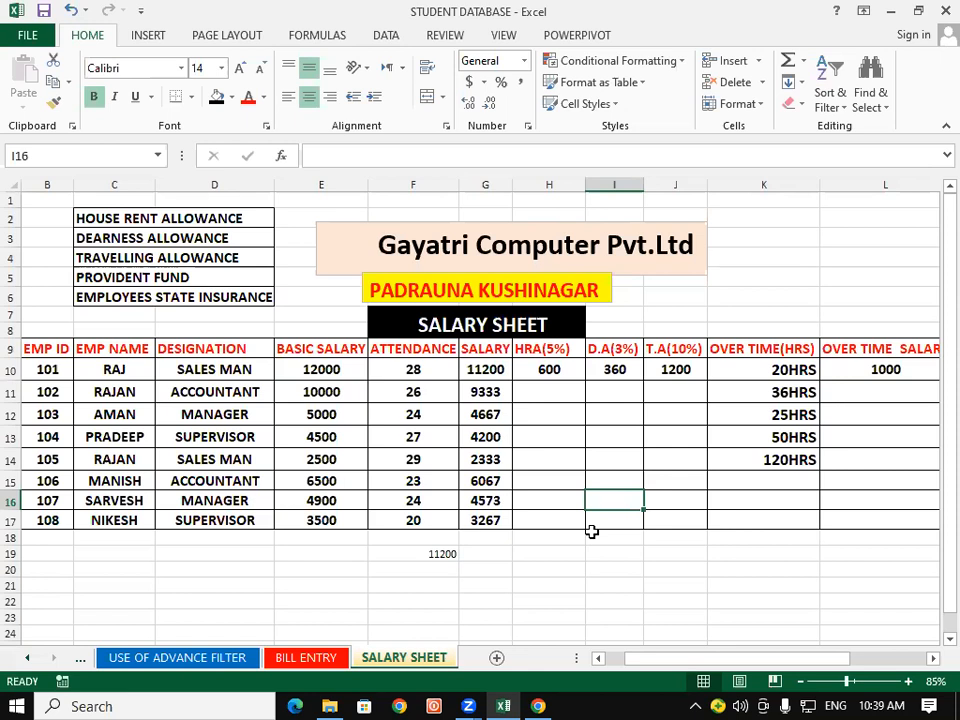
Step: Move the company name text box slightly left and up, so it starts near the left edge of column E
click(318, 242)
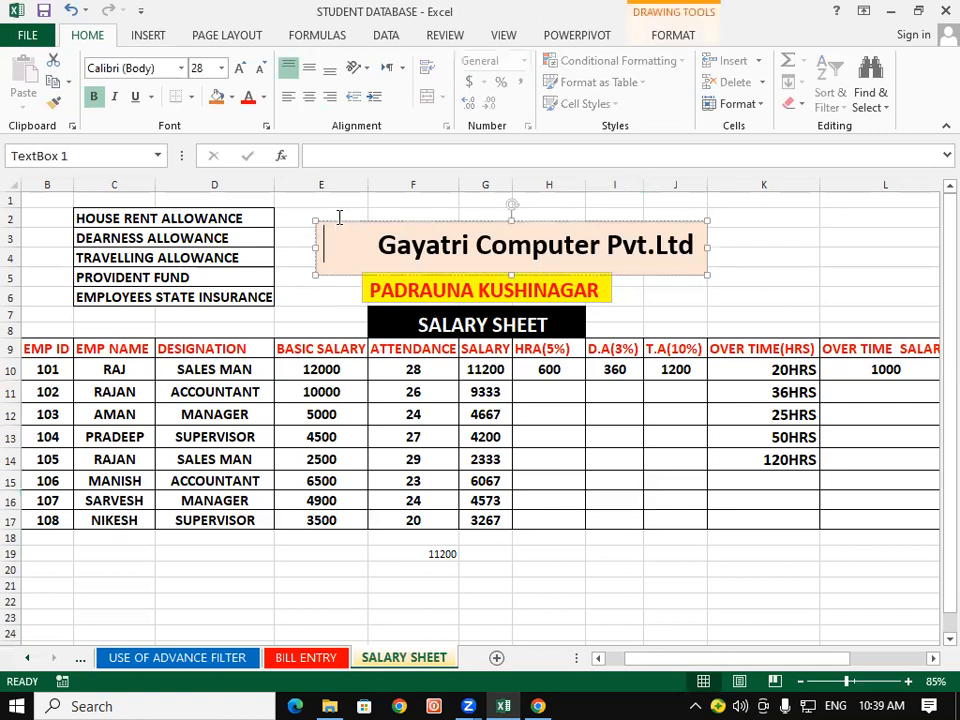
drag(326, 214, 301, 215)
click(709, 516)
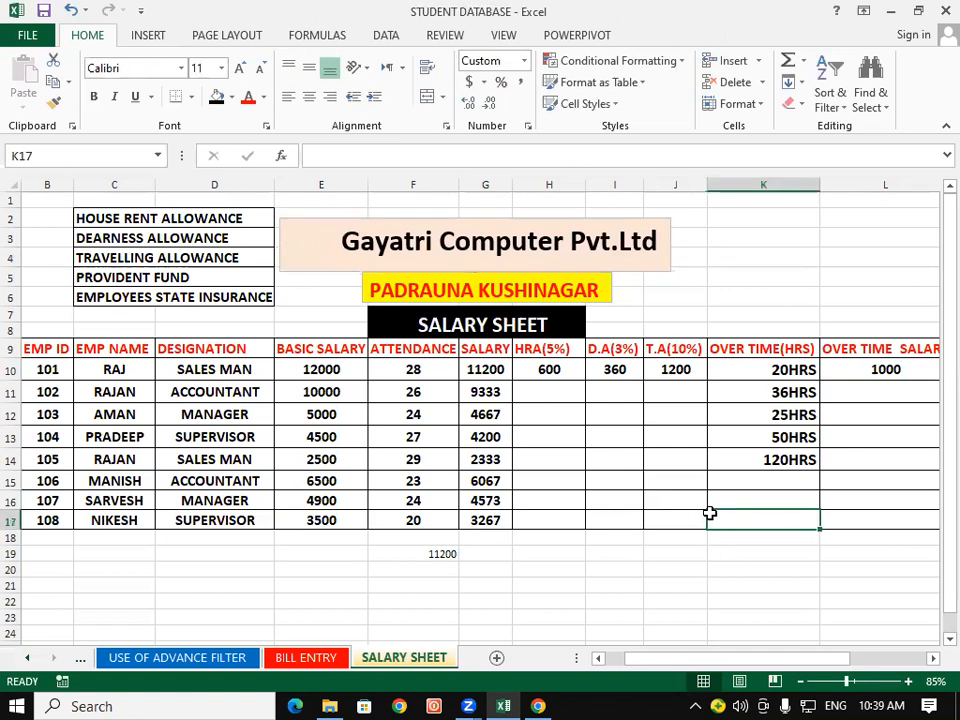
Step: Clear employee 101's HRA, D.A and T.A values in H10:J10
click(558, 410)
click(551, 369)
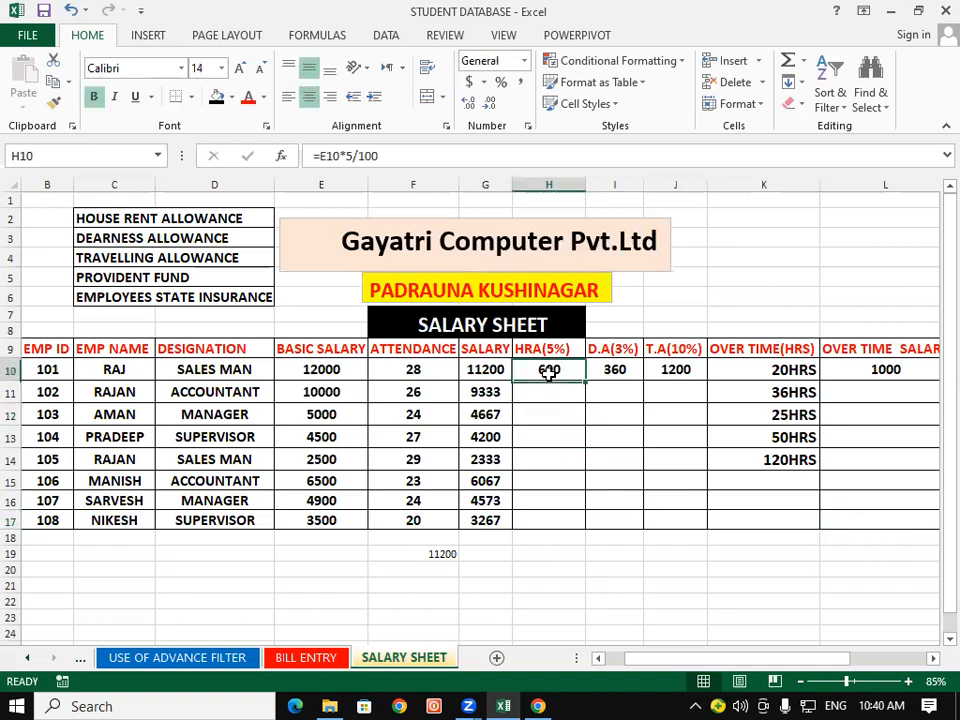
click(556, 424)
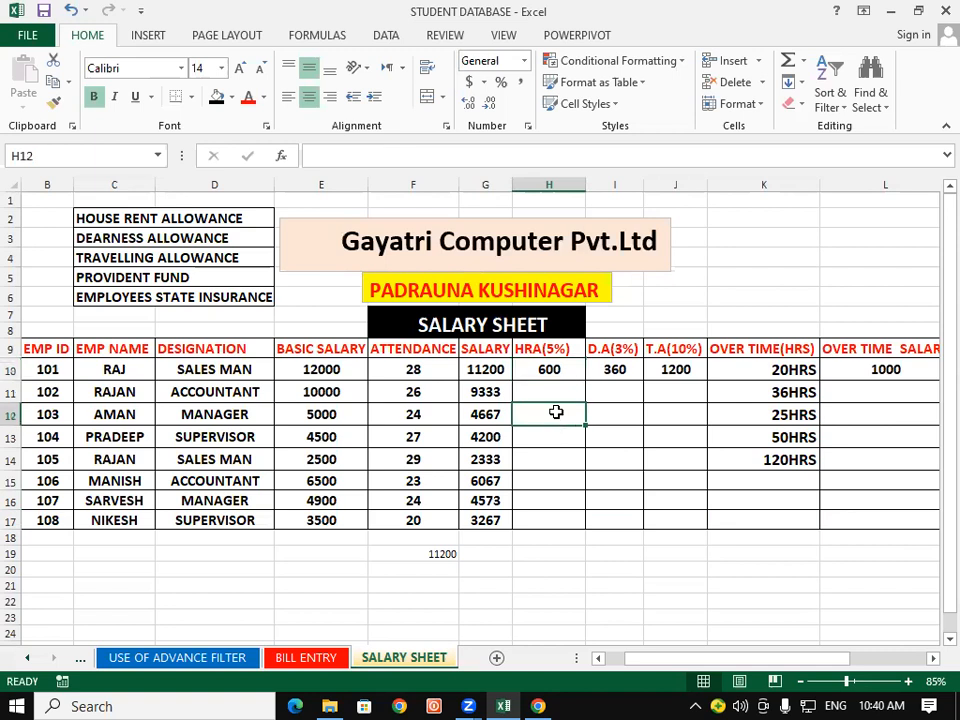
drag(578, 372, 680, 370)
key(Delete)
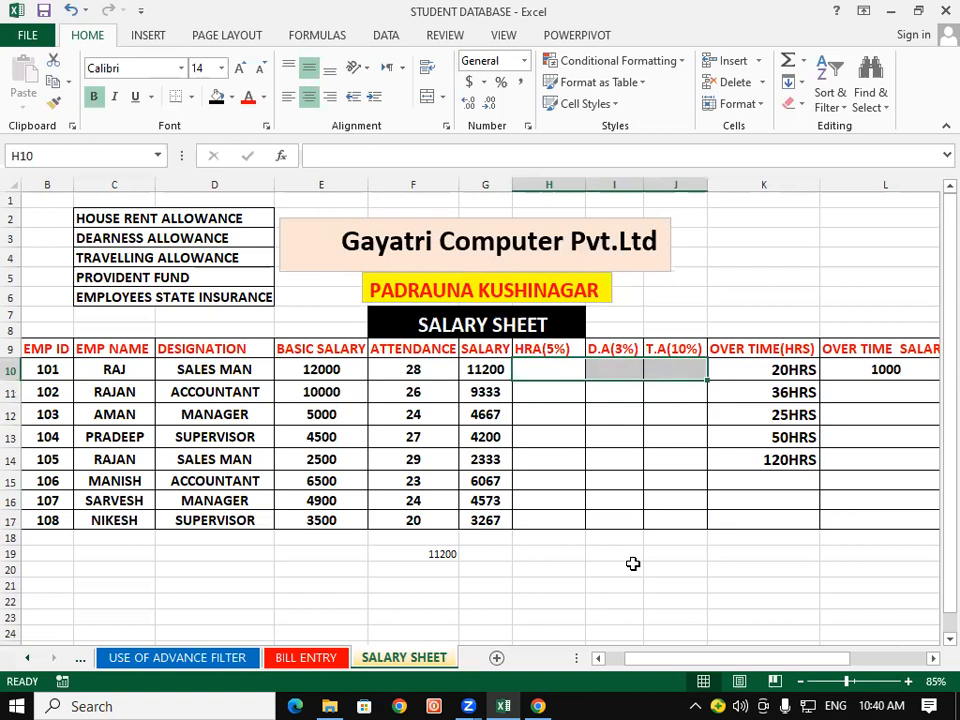
click(570, 500)
Step: Calculate employee 101's HRA in H10 as 5% of basic salary with the formula =E10*5/100
click(548, 374)
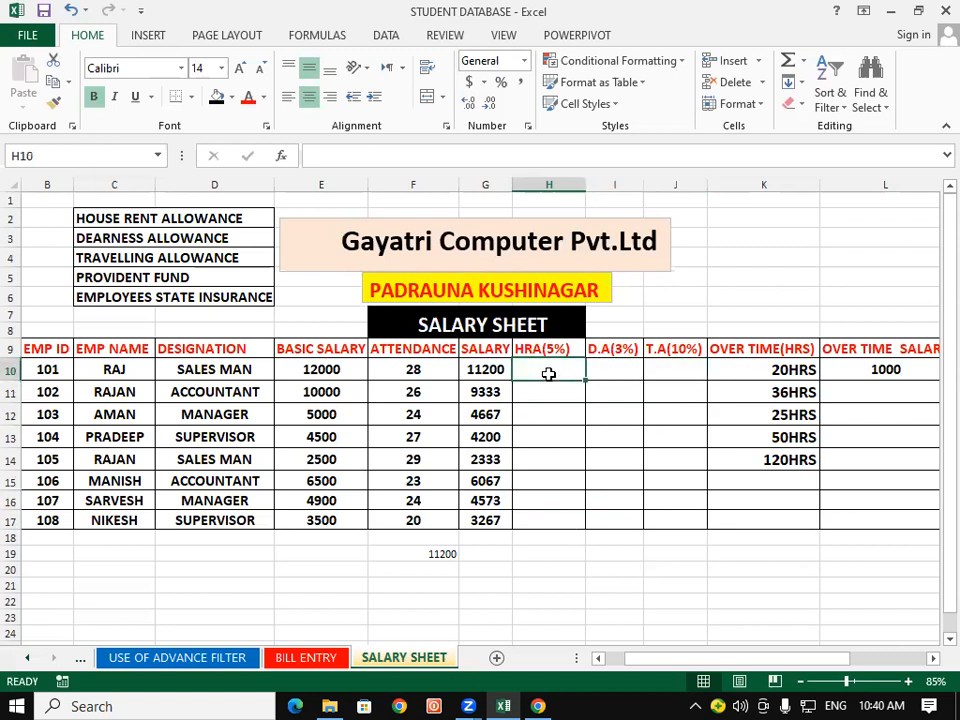
text(=)
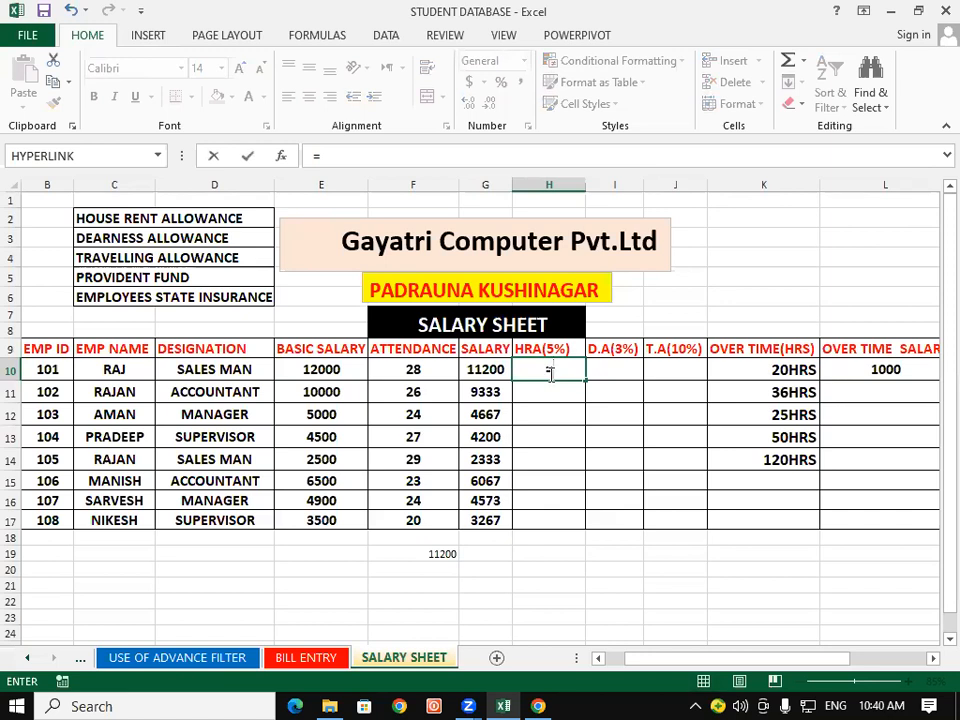
click(327, 371)
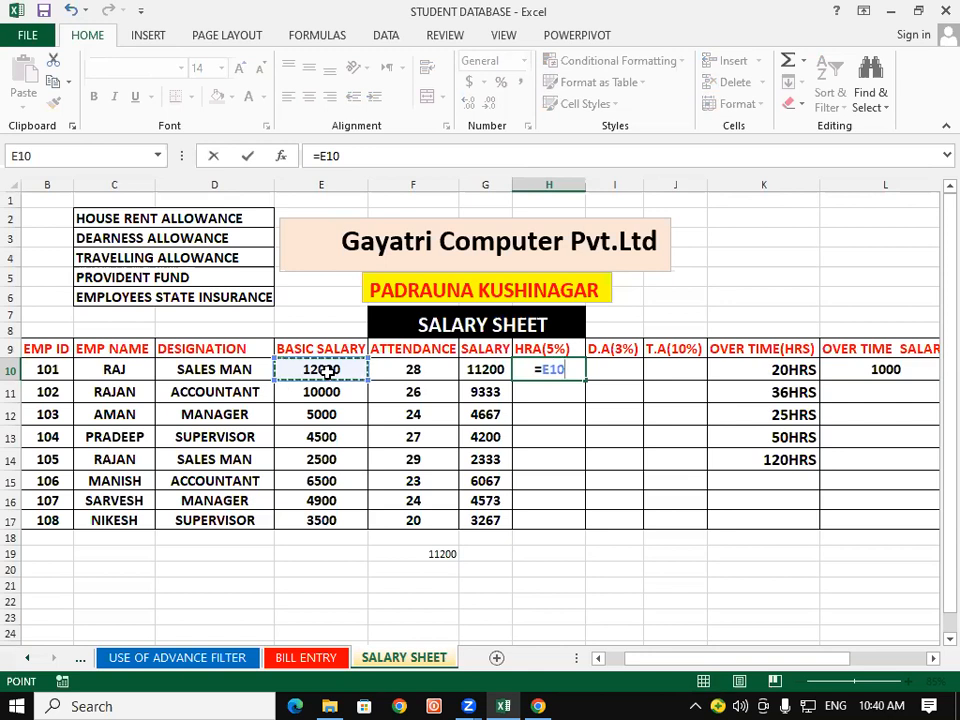
text(*)
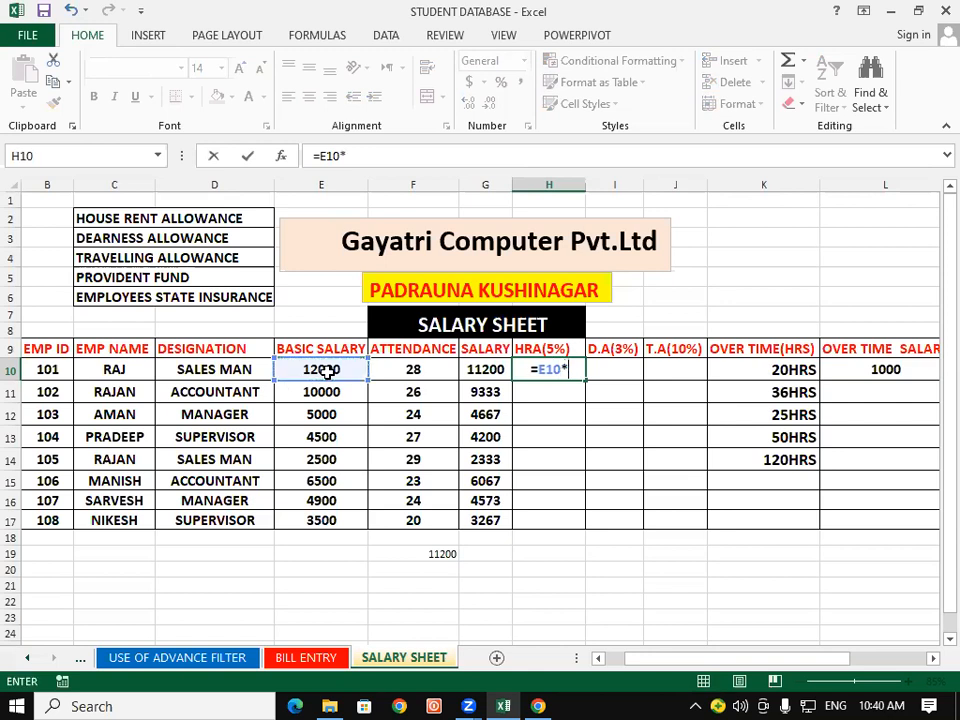
text(5/100)
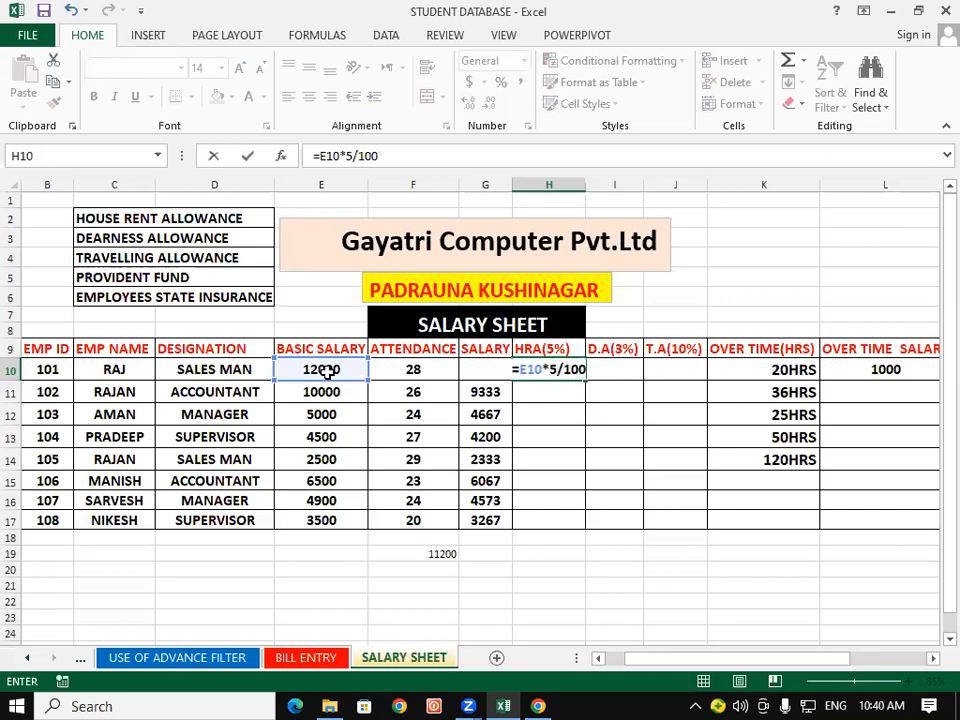
key(Return)
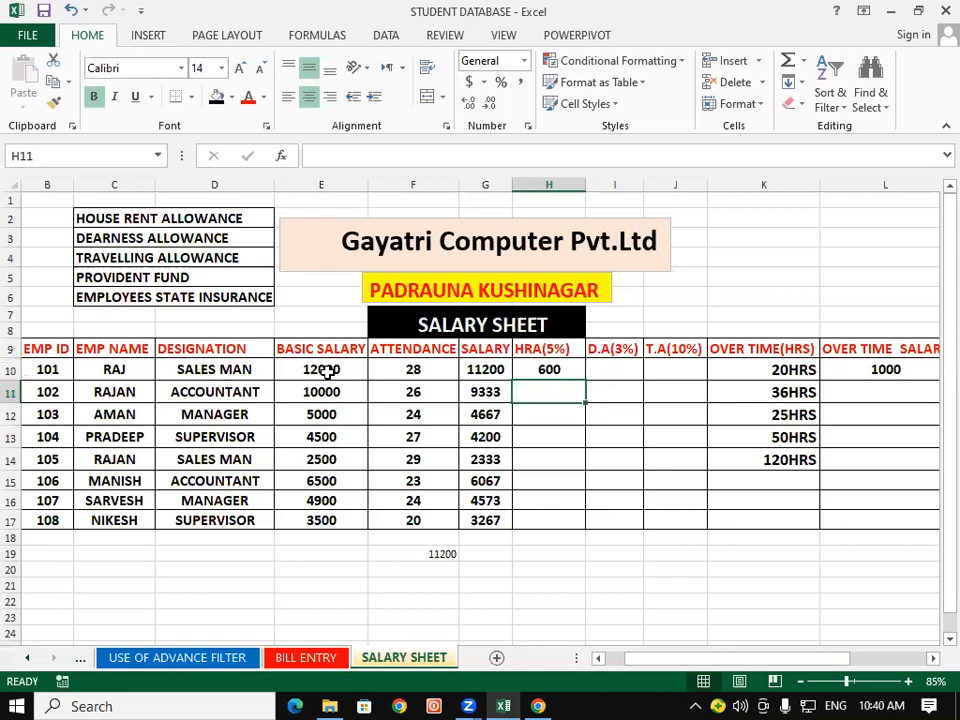
Step: Fill the HRA formula from H10 down through H17 and check the last row's formula against its basic salary
click(565, 372)
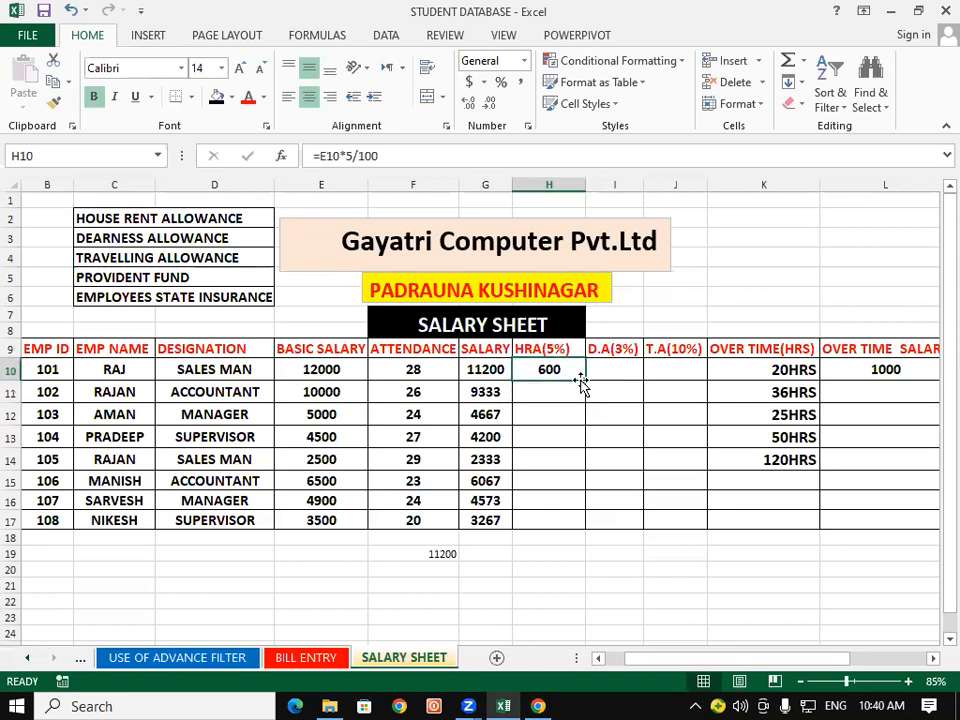
drag(586, 381, 586, 520)
click(640, 505)
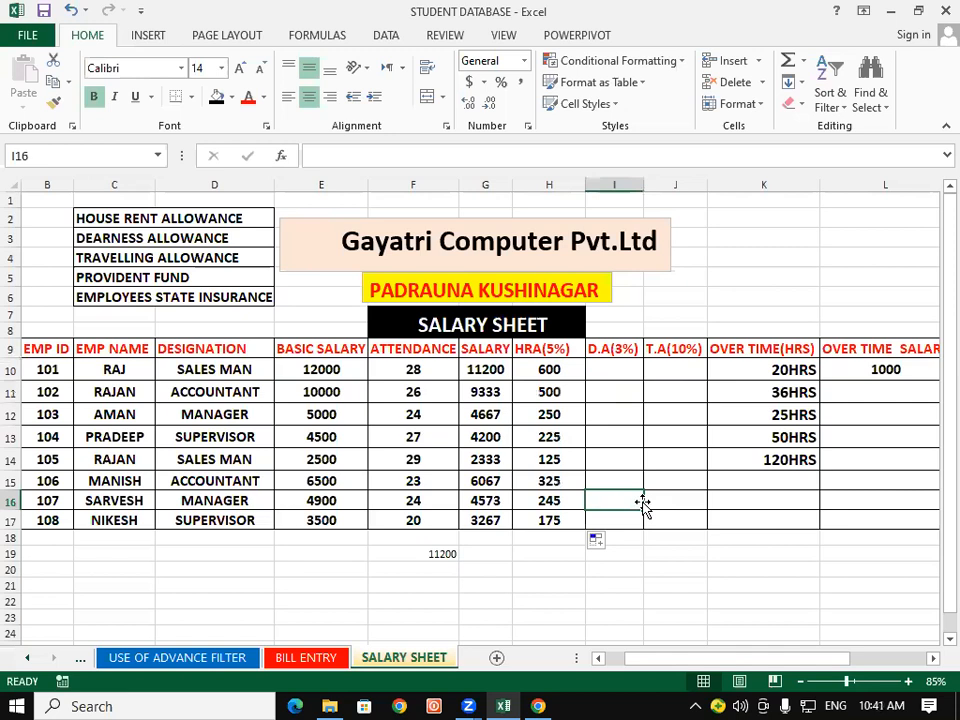
click(560, 519)
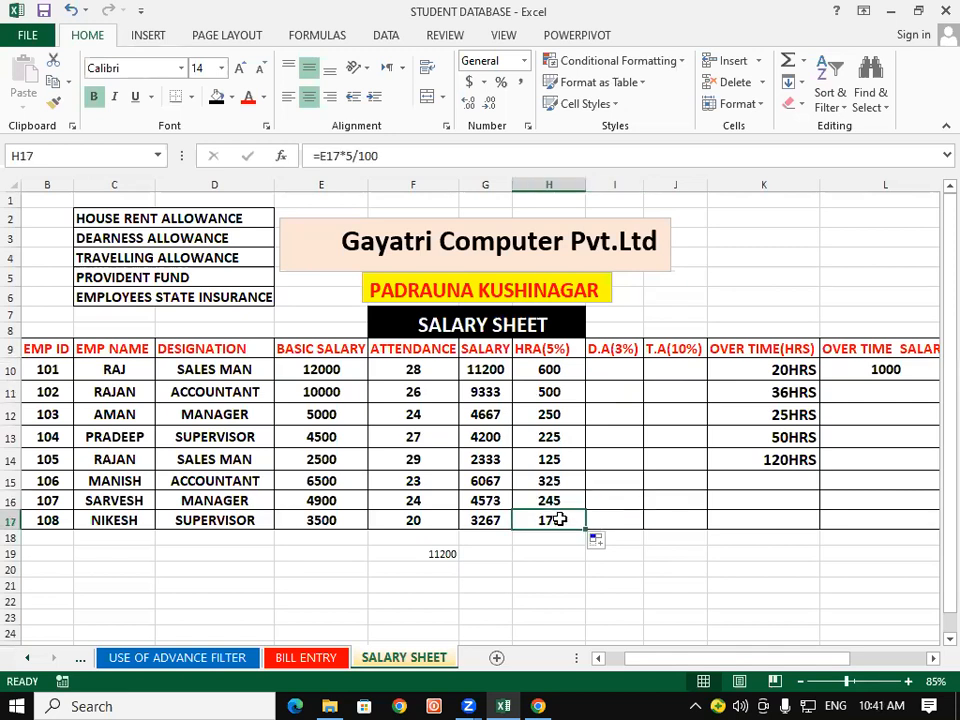
click(357, 519)
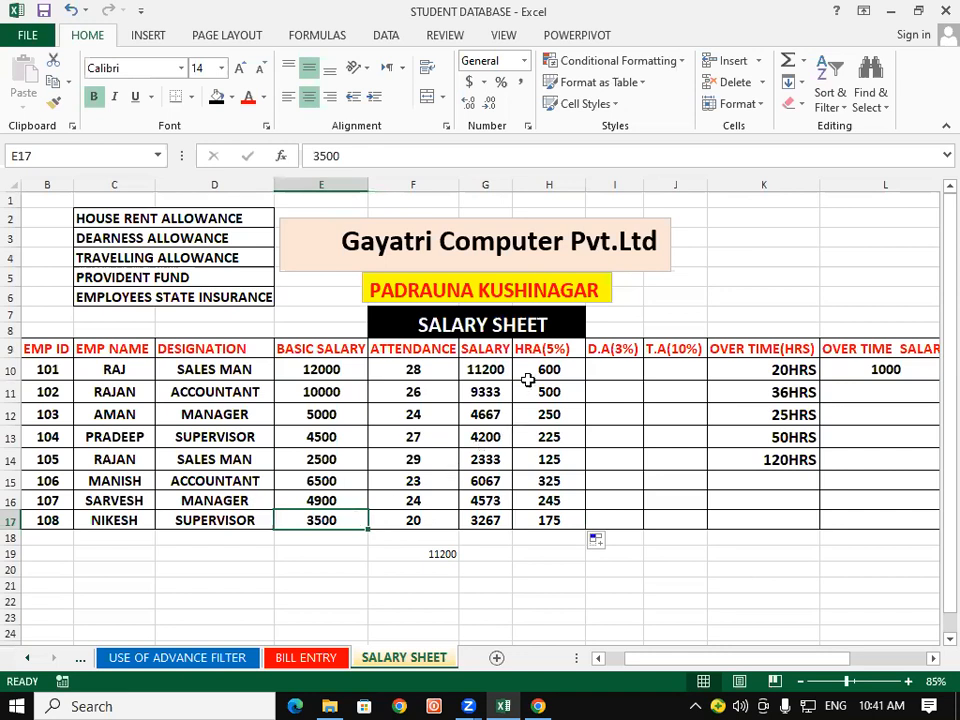
click(575, 375)
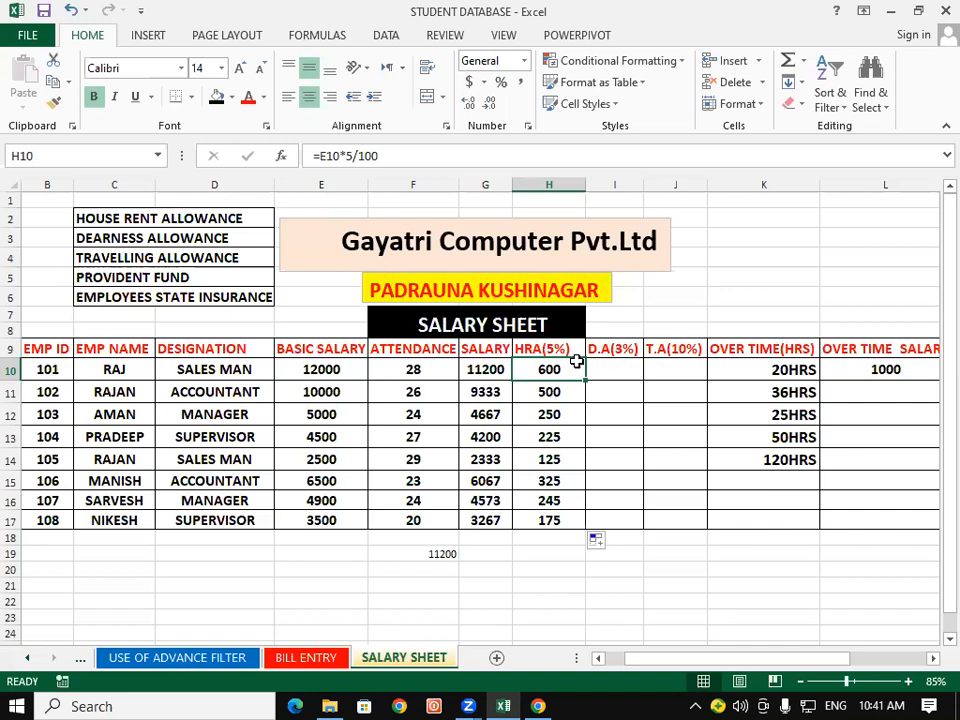
Step: Calculate employee 101's D.A in I10 as 3% of basic salary with the formula =E10*3/100
click(625, 370)
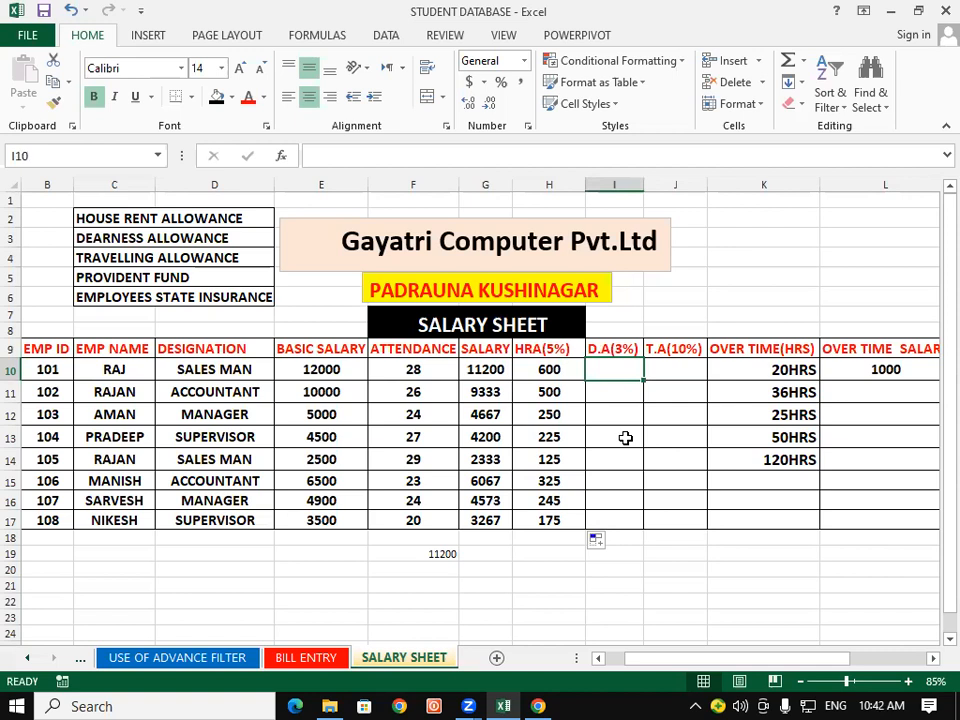
click(625, 437)
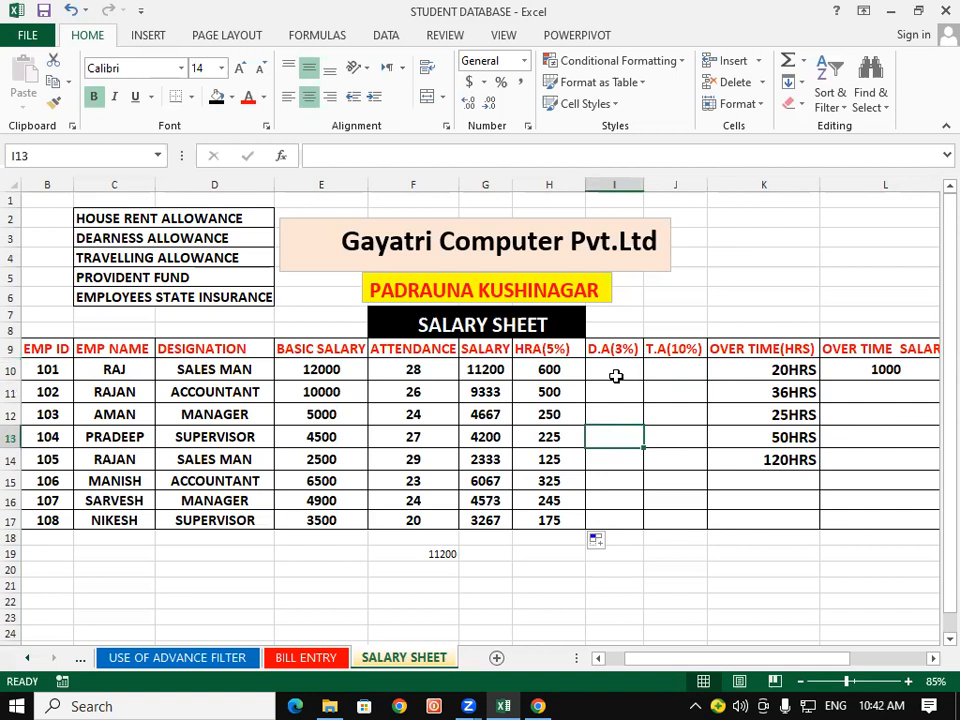
click(611, 371)
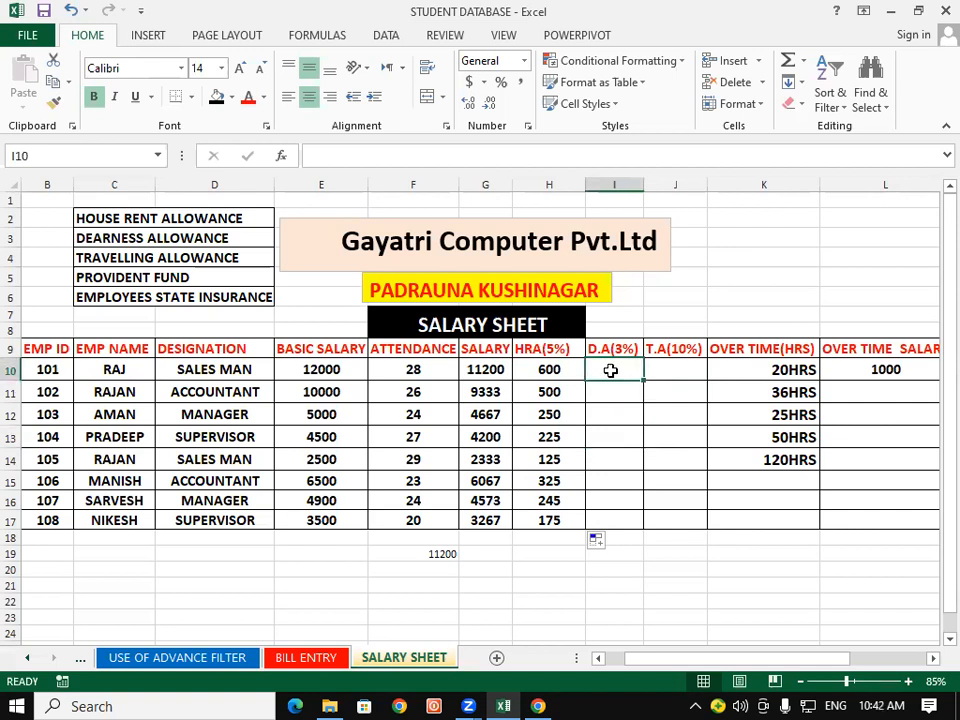
text(=)
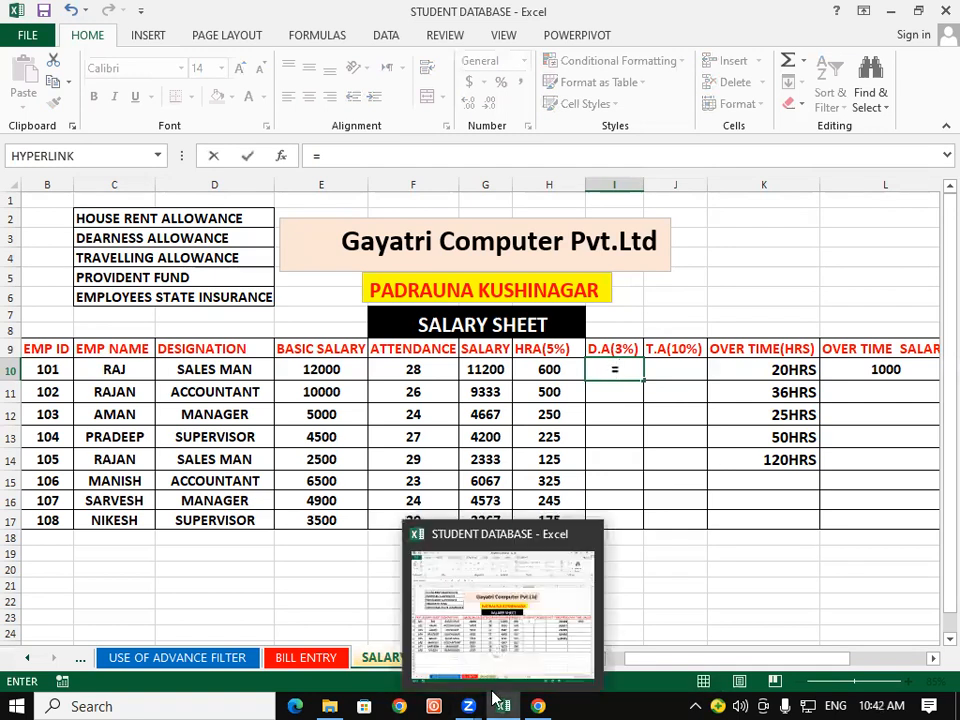
click(297, 369)
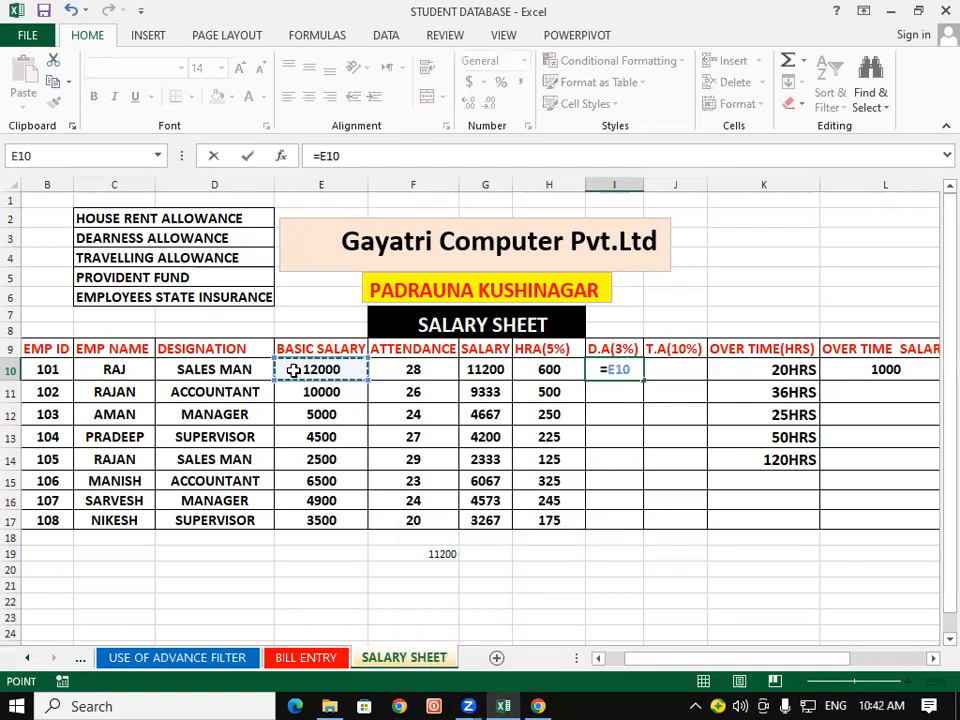
text(*)
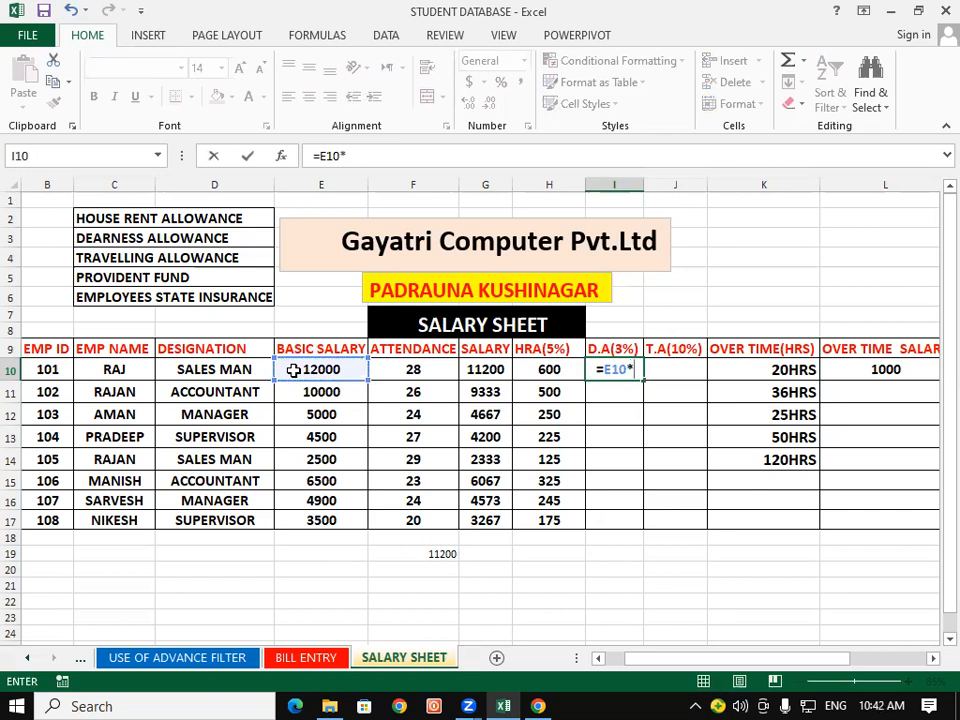
text(3/100)
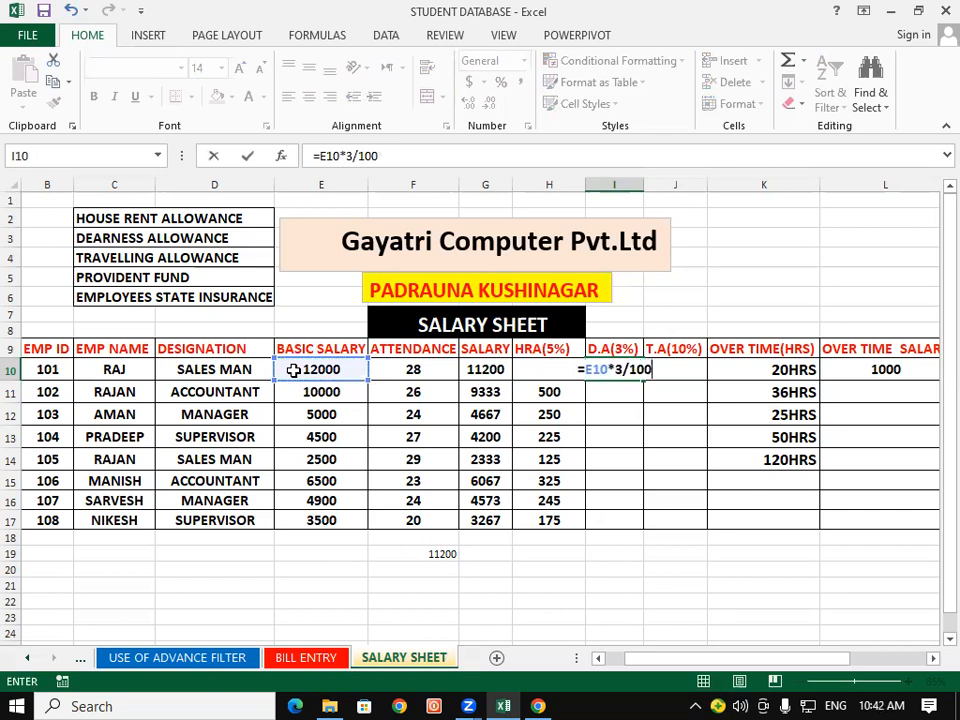
key(Return)
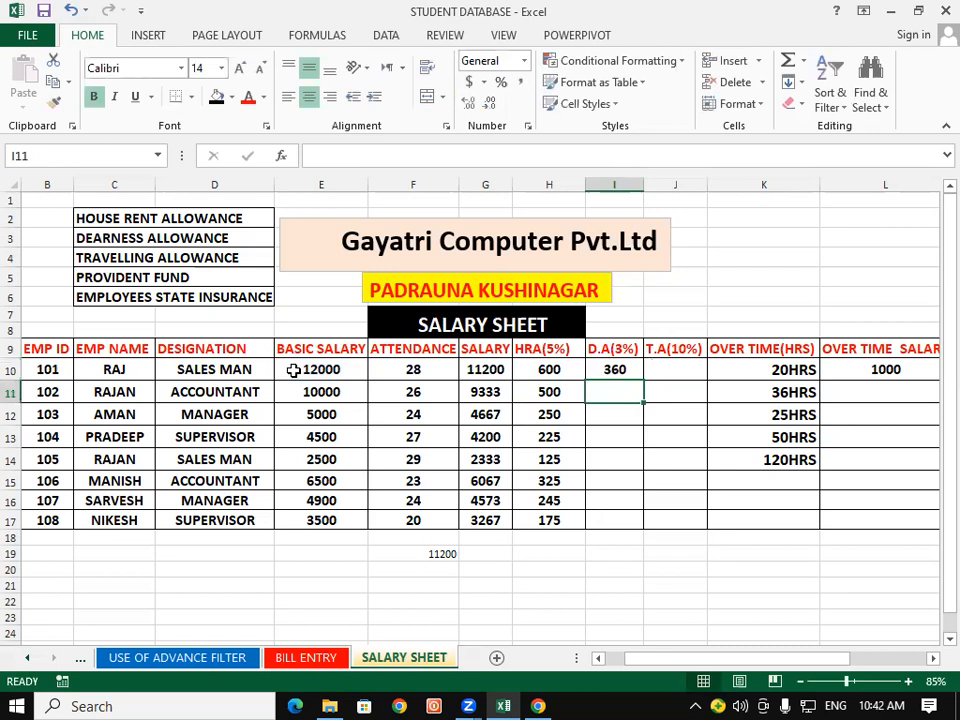
Step: Fill the D.A formula from I10 down through I17 for the remaining employees
click(85, 372)
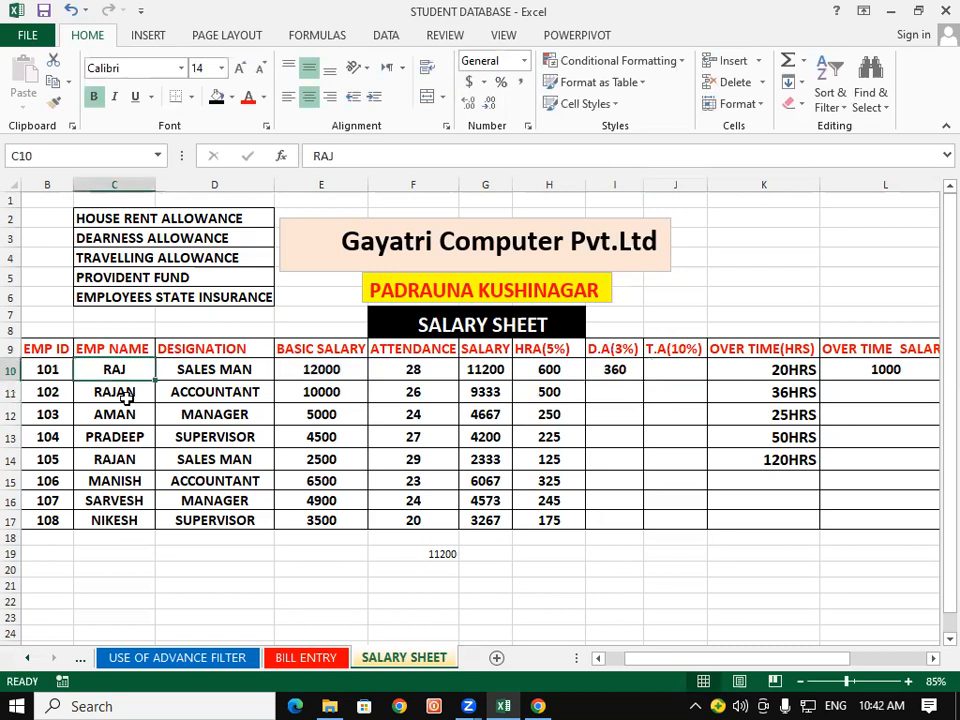
click(620, 368)
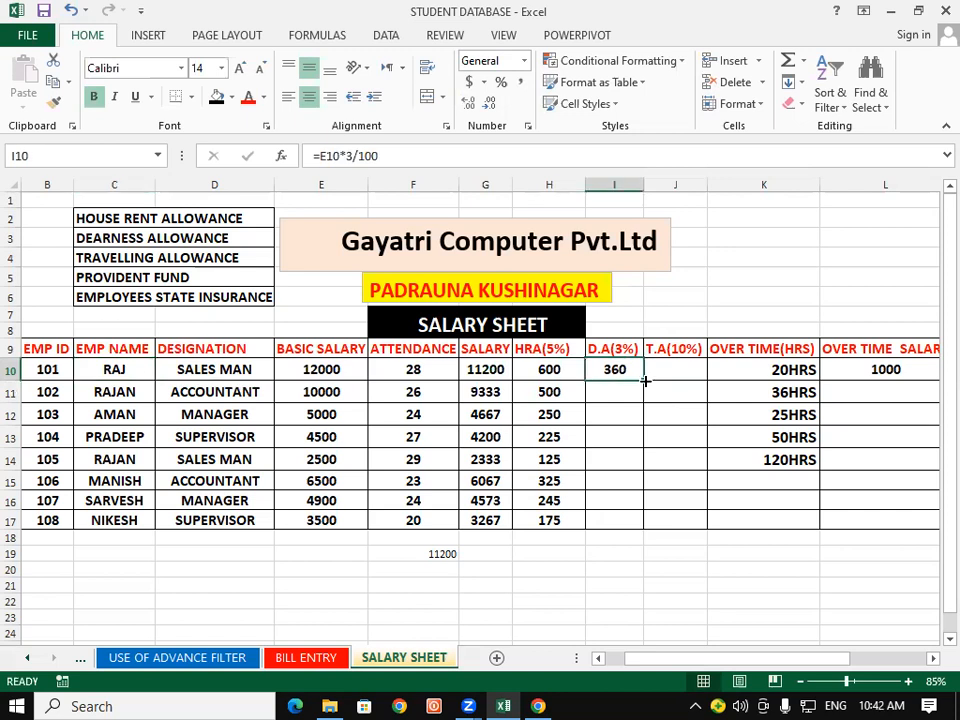
double_click(645, 381)
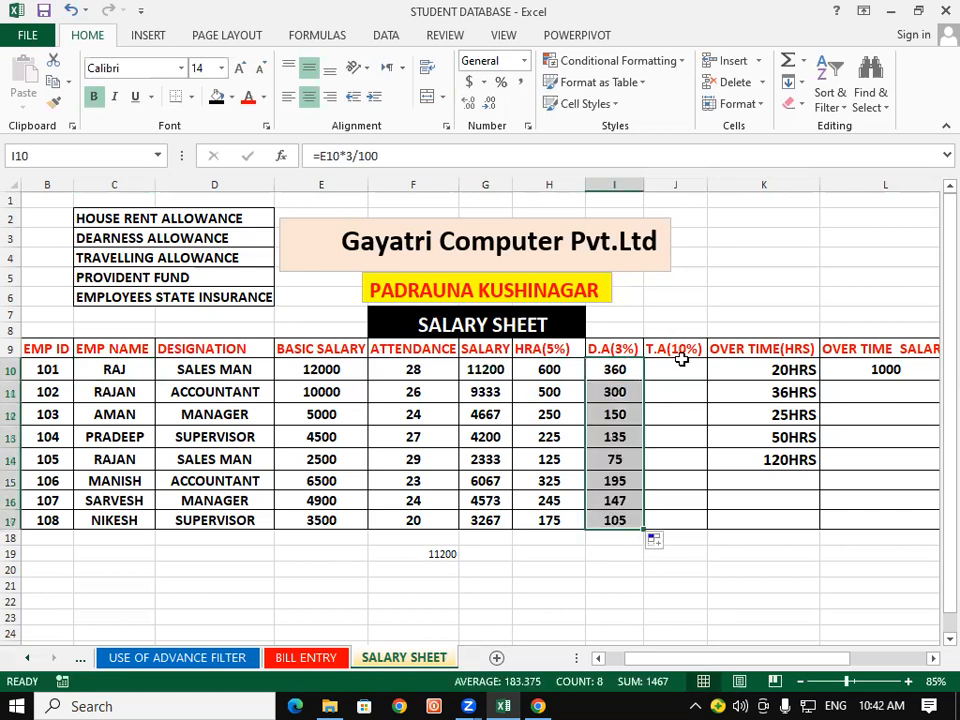
Step: Calculate employee 101's T.A in J10 as 10% of basic salary with the formula =E10*10/100
click(681, 365)
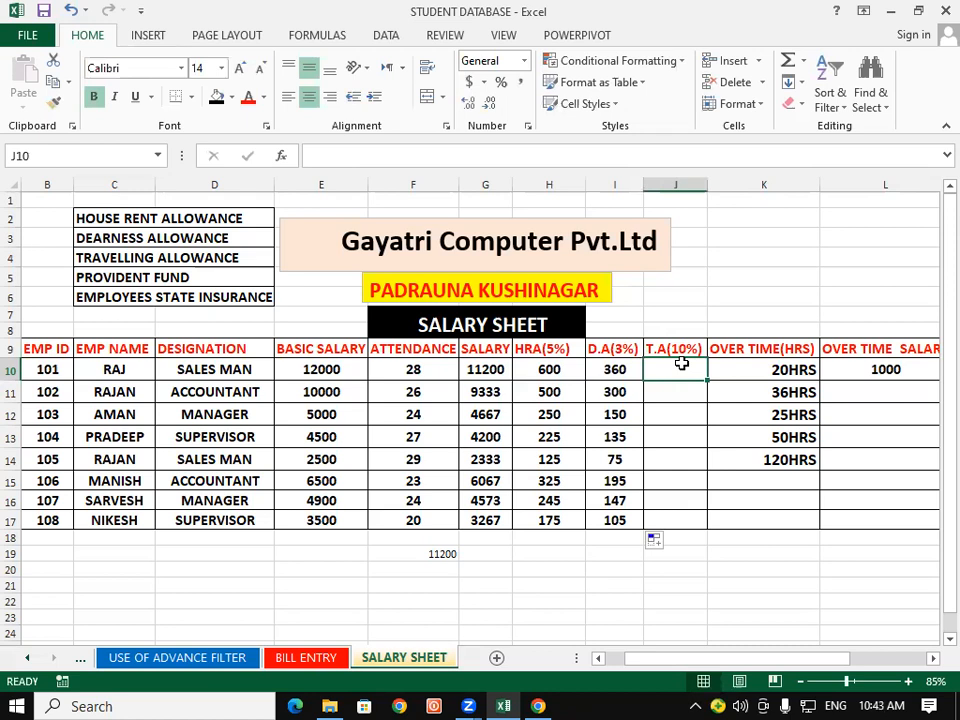
drag(120, 379, 413, 520)
drag(660, 551, 676, 500)
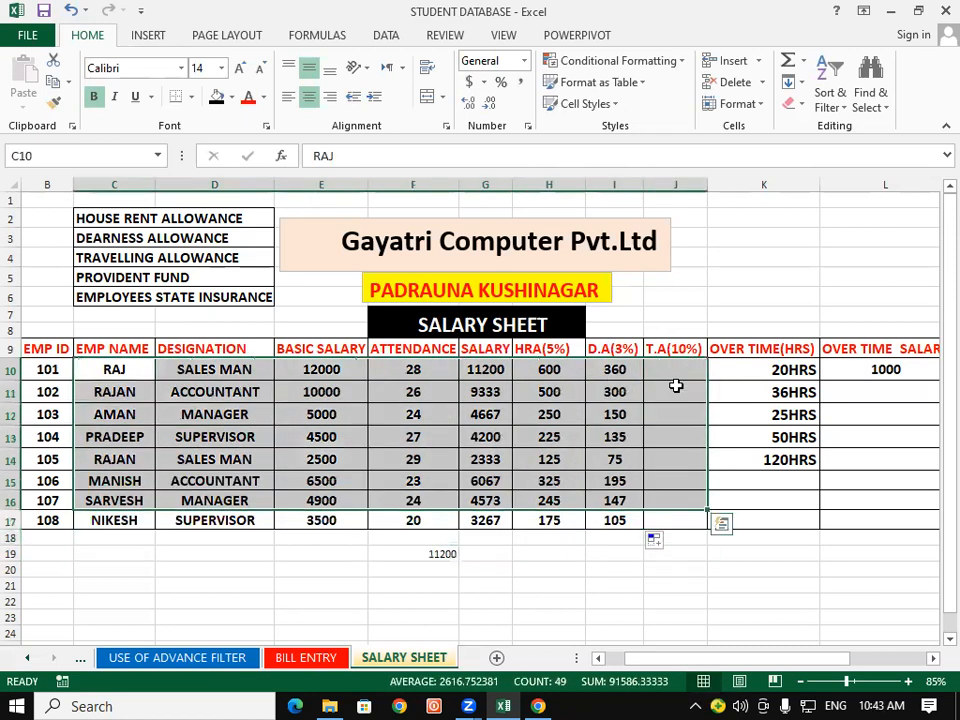
click(676, 371)
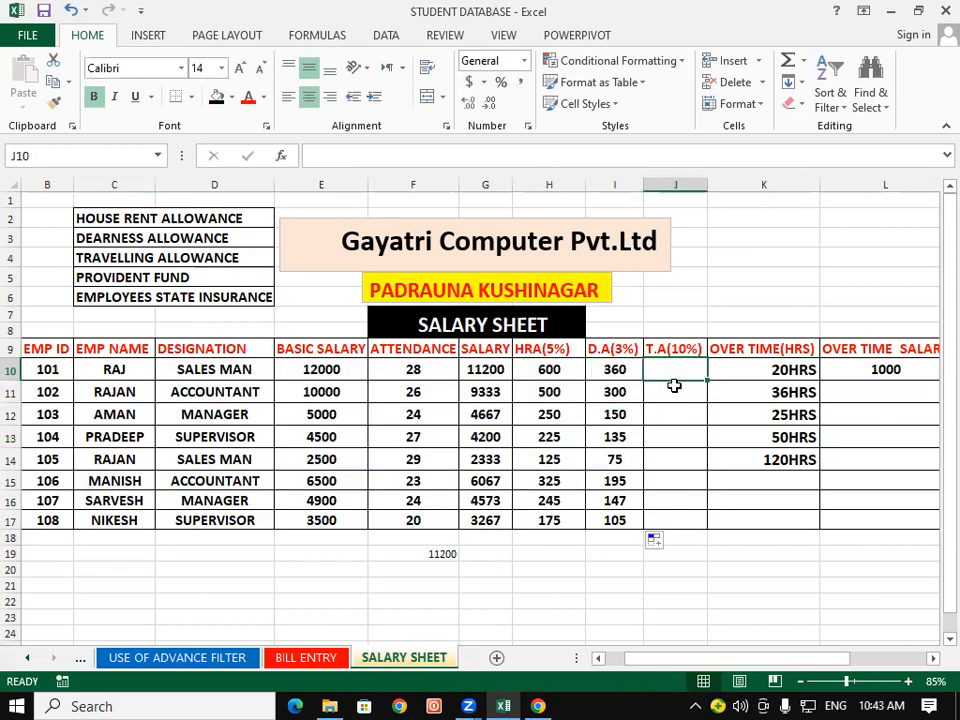
text(=)
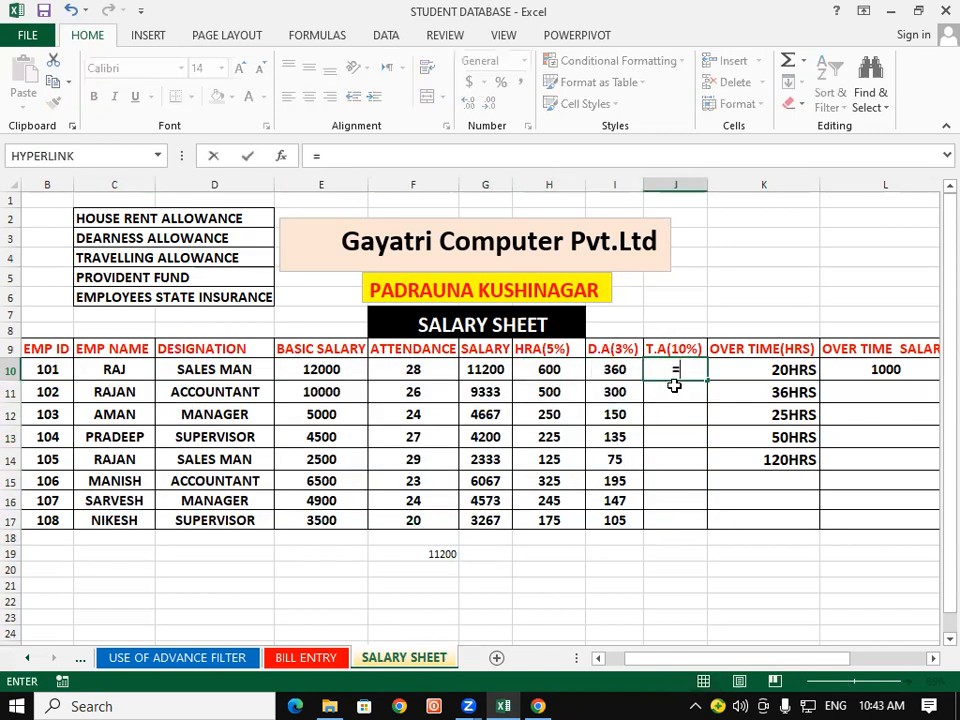
click(342, 366)
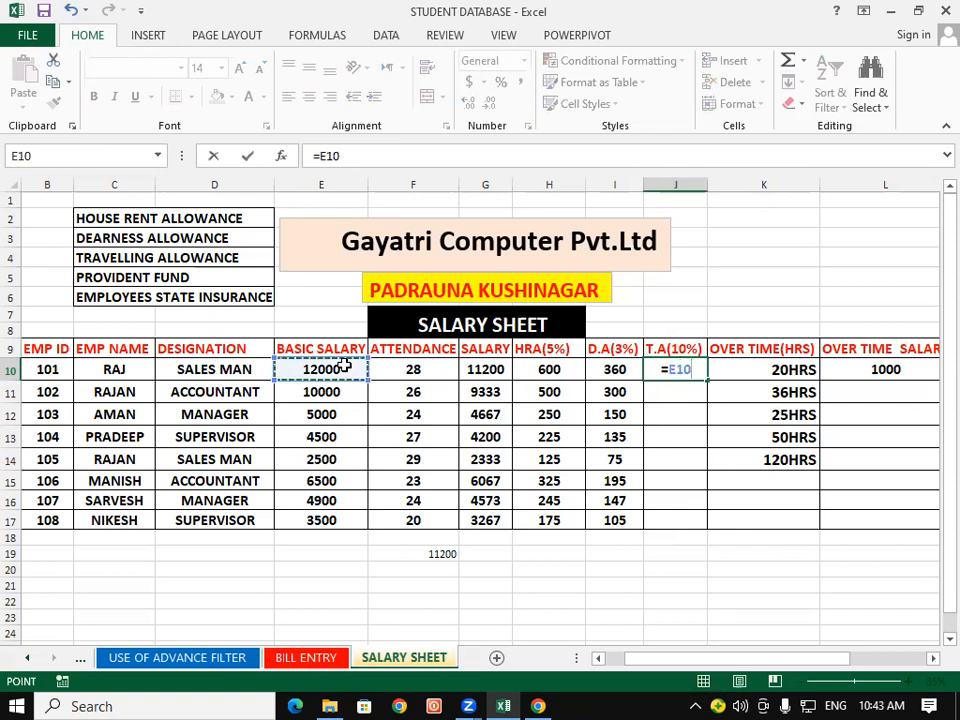
text(*10)
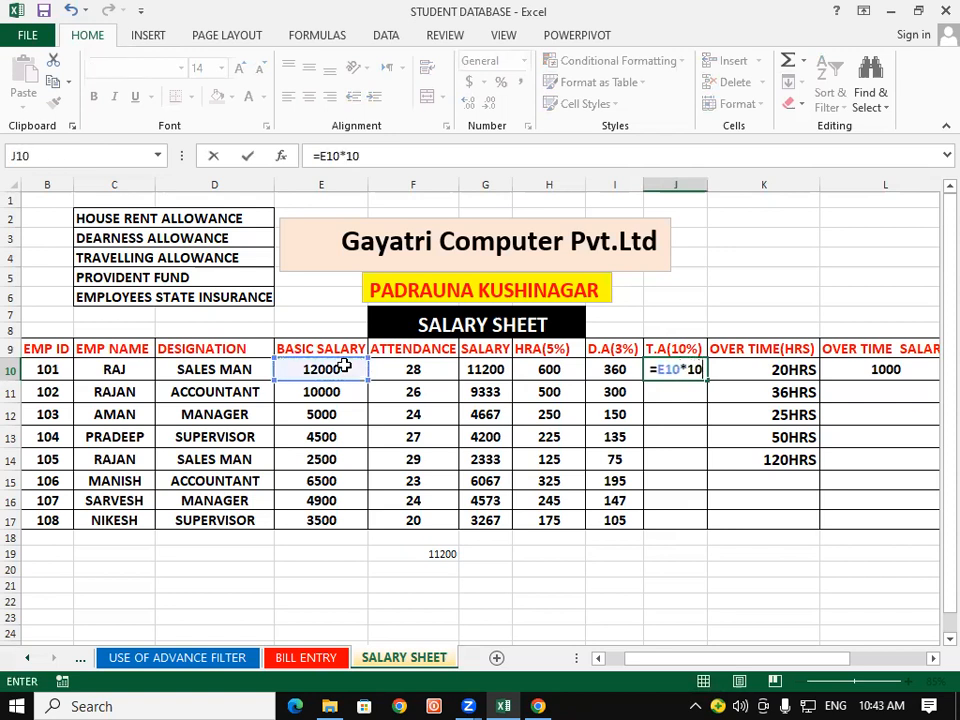
text(/100)
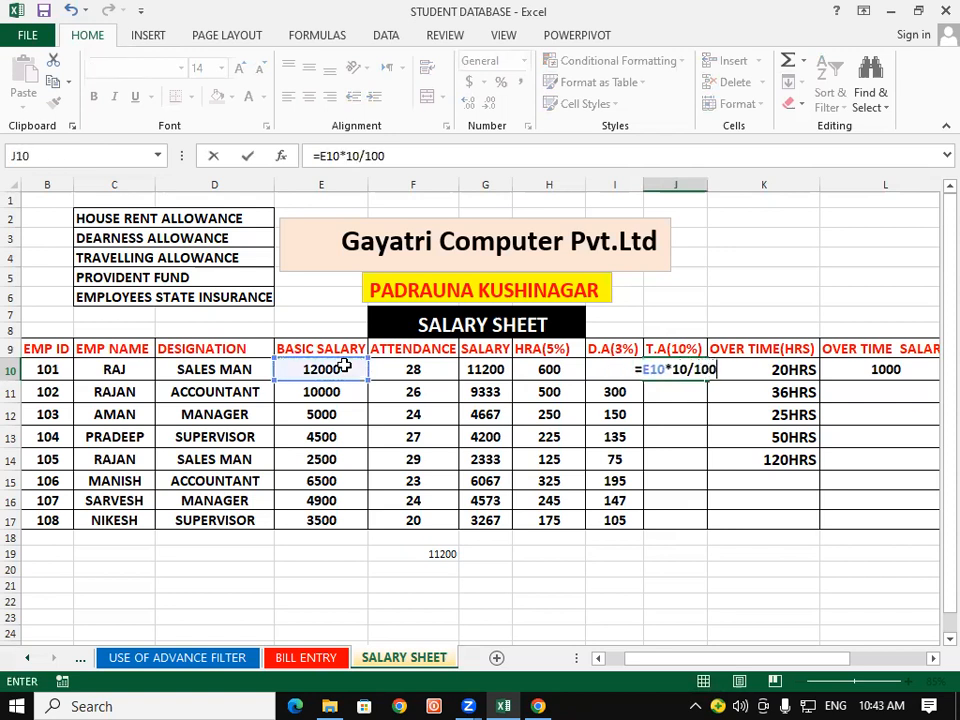
key(Return)
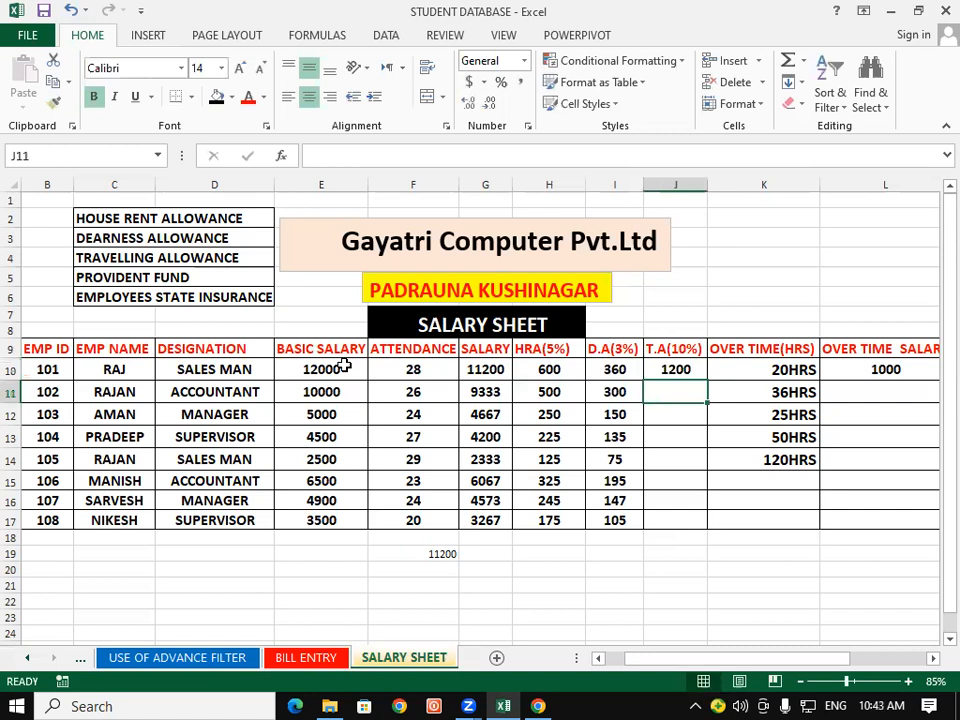
Step: Fill the T.A formula from J10 down through J17 for the remaining employees
click(655, 367)
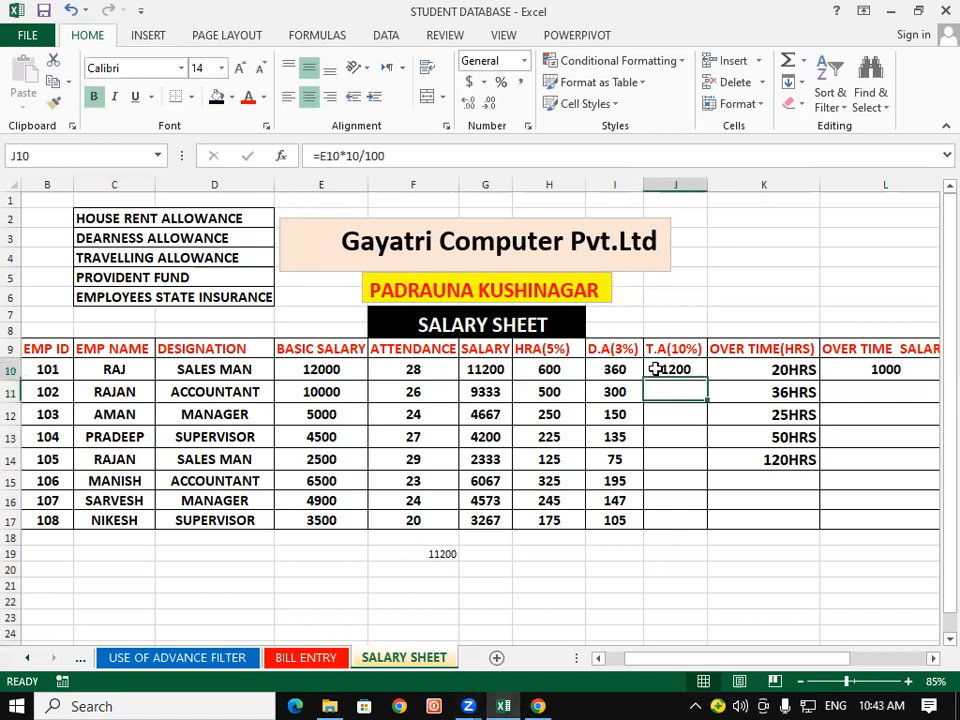
double_click(707, 378)
click(733, 480)
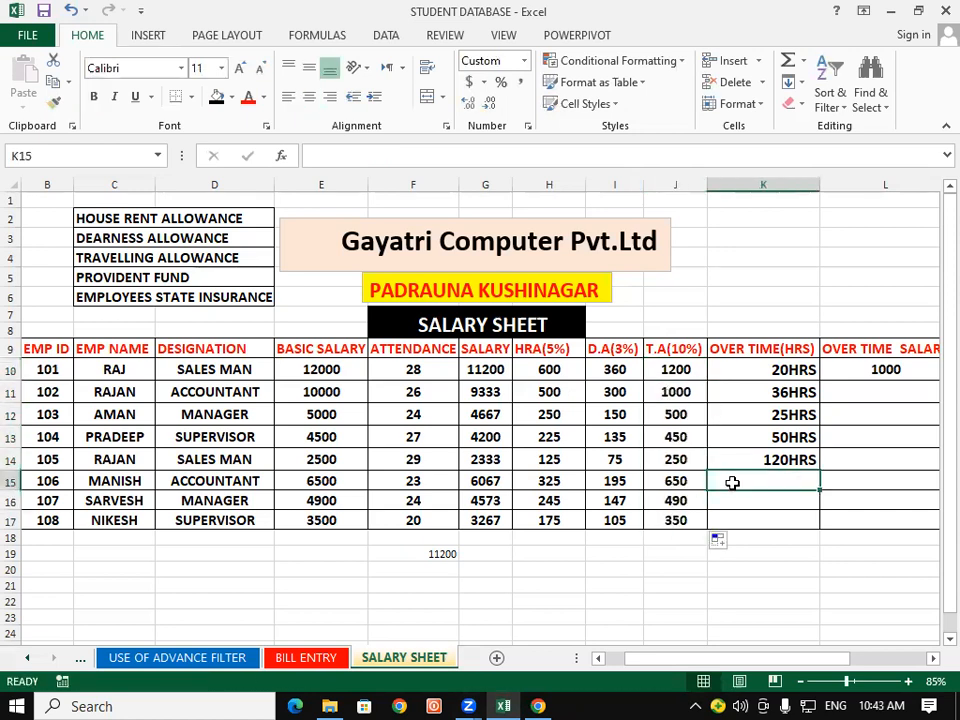
drag(439, 522, 690, 521)
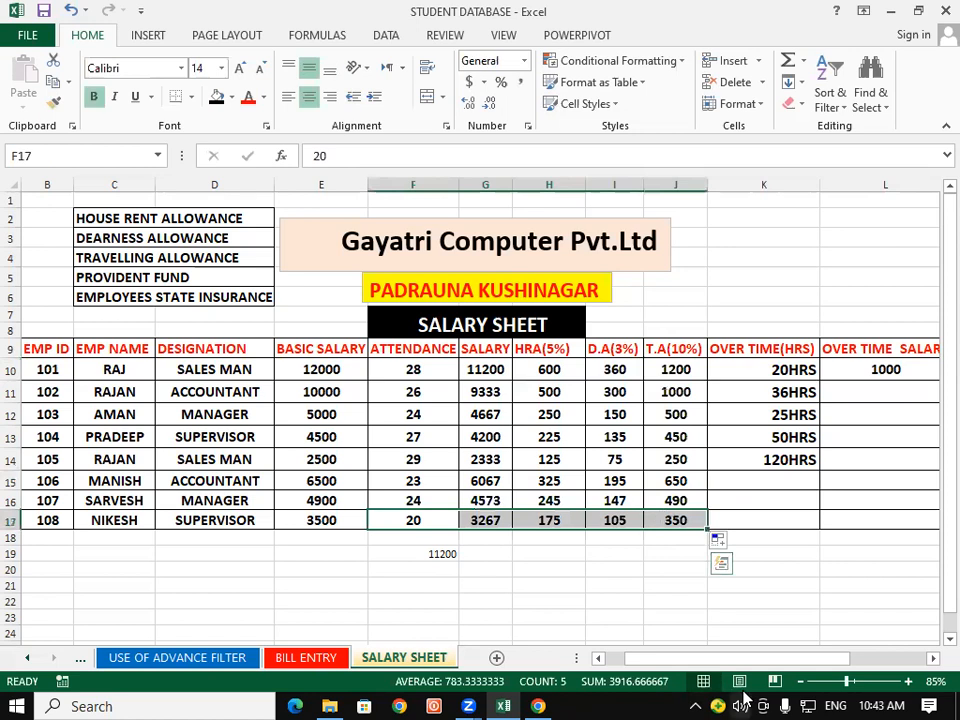
click(862, 501)
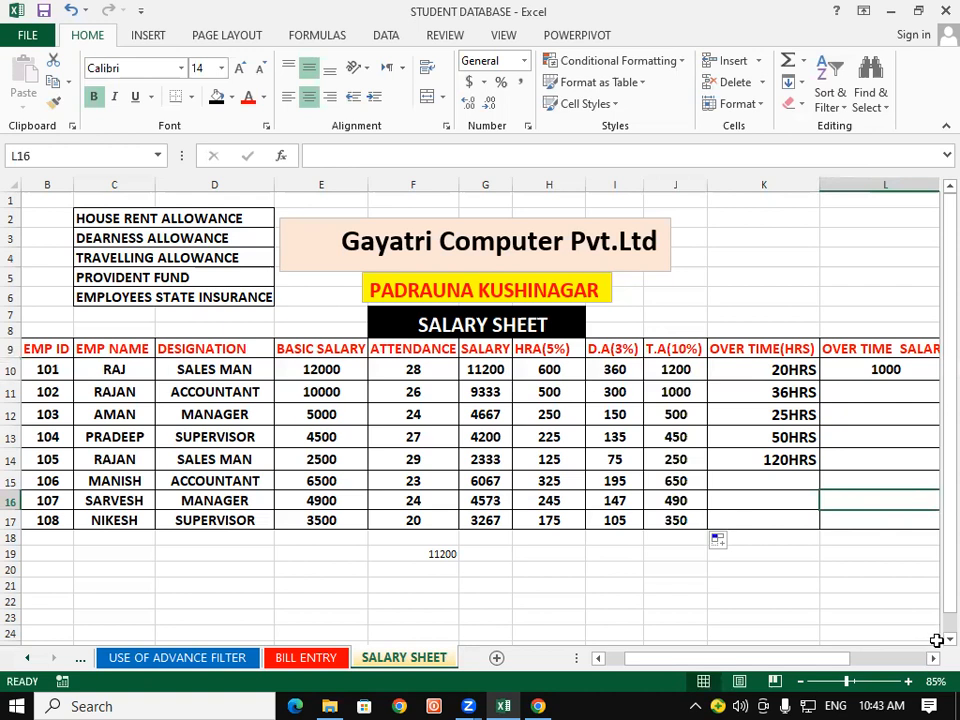
scroll(657, 403, right, 3)
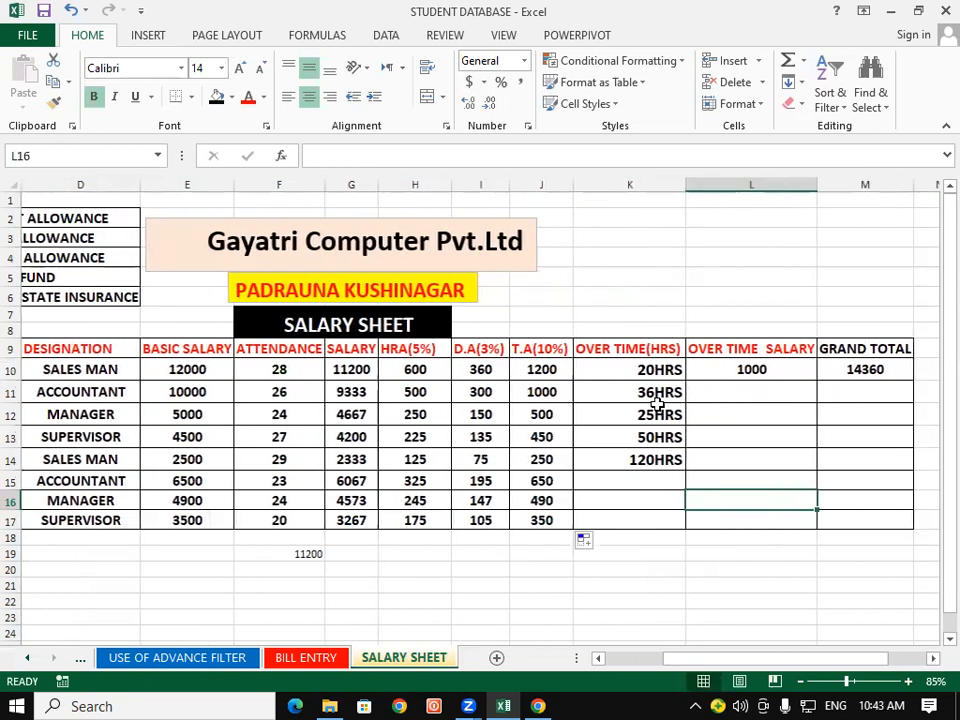
Step: Examine the overtime hours and basic salary entries of the employees in the salary table
click(755, 550)
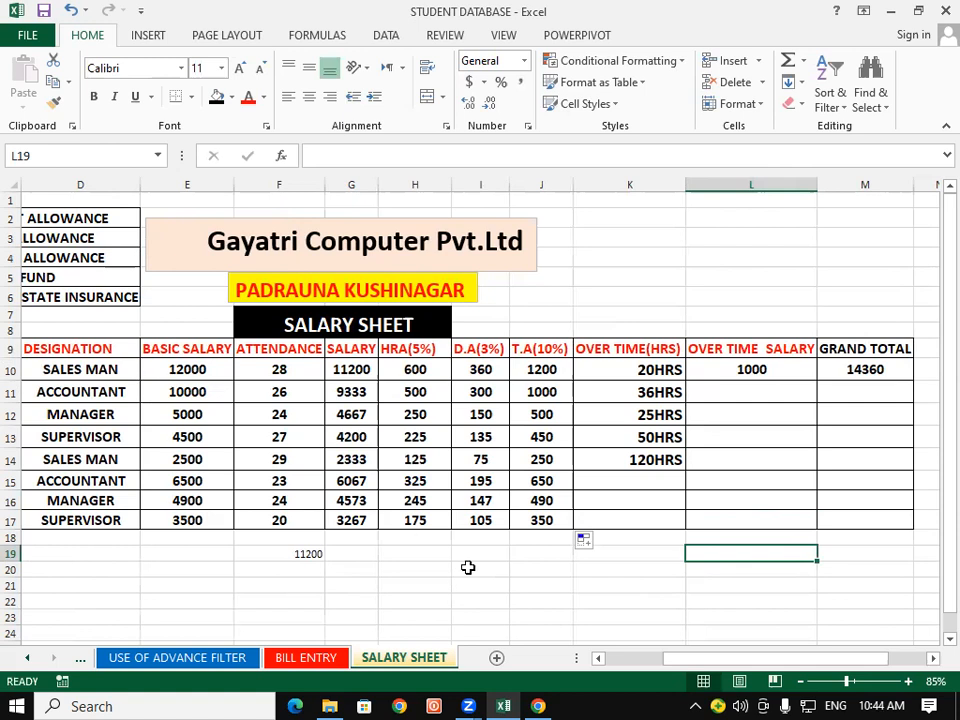
scroll(467, 567, left, 3)
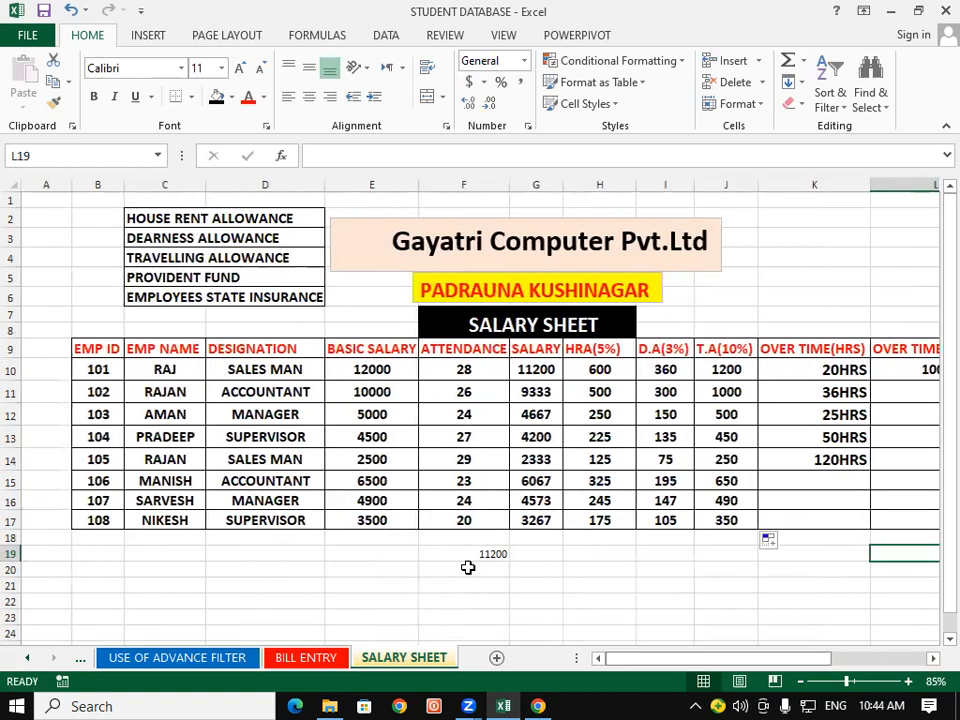
click(220, 364)
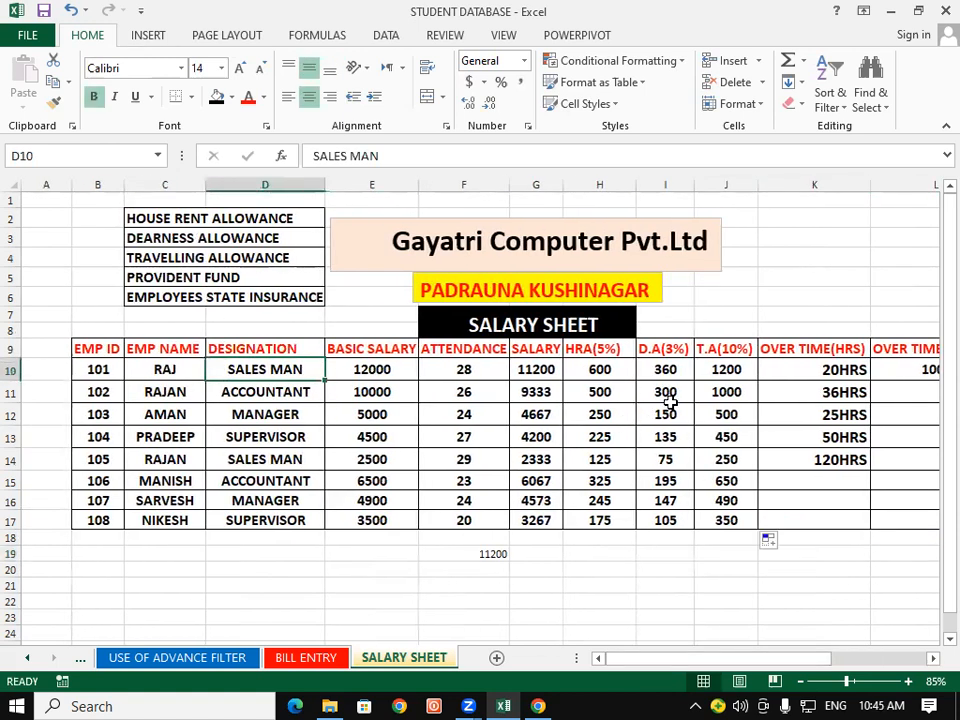
click(787, 371)
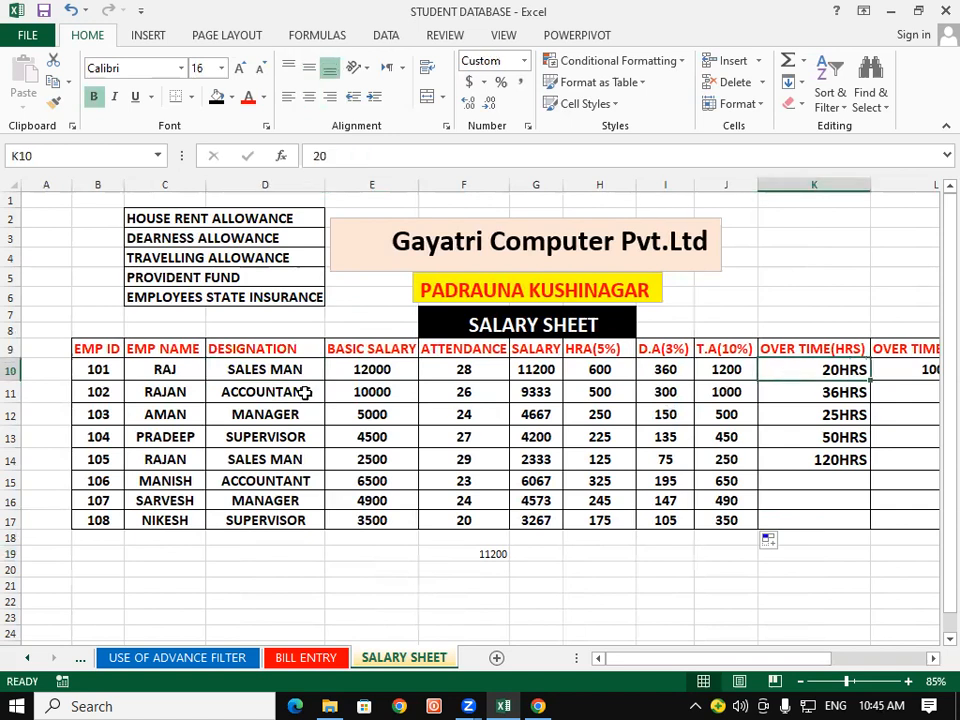
click(150, 392)
click(853, 397)
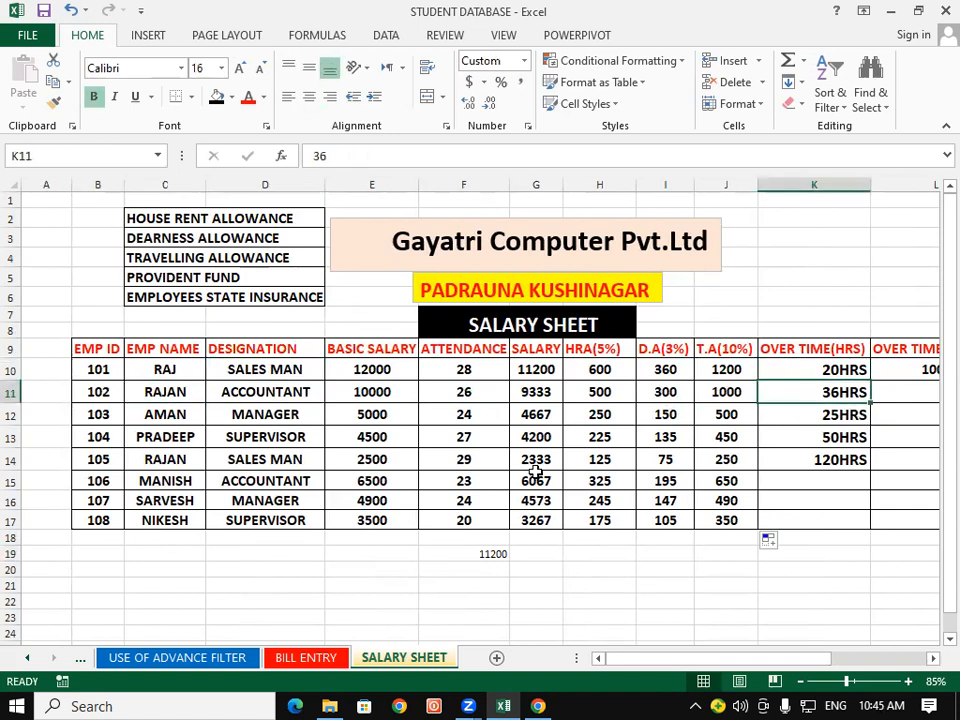
click(368, 462)
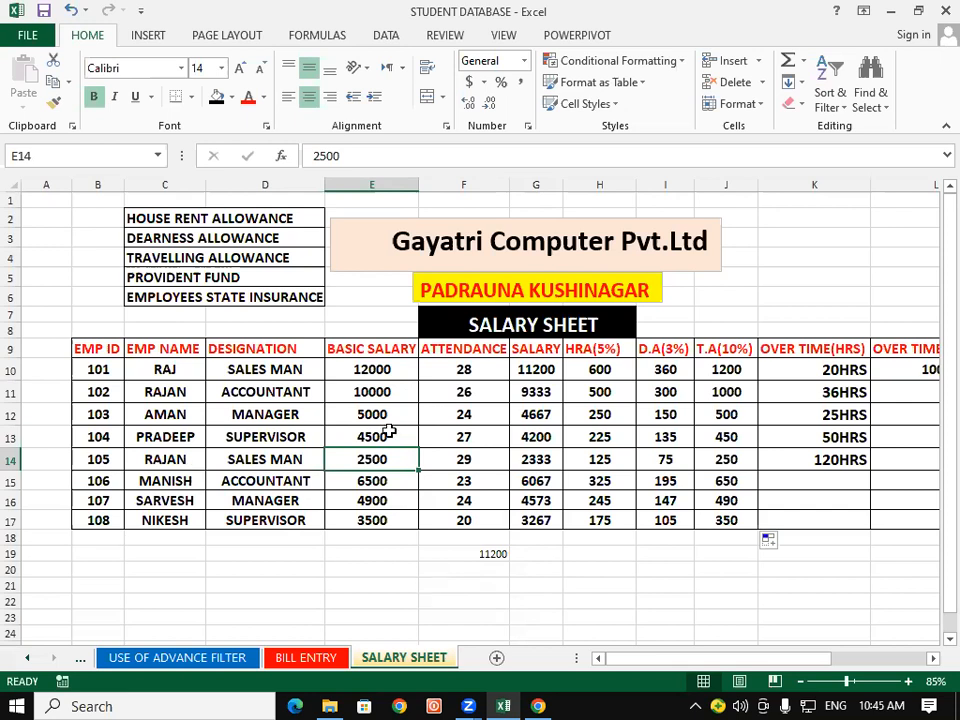
click(404, 370)
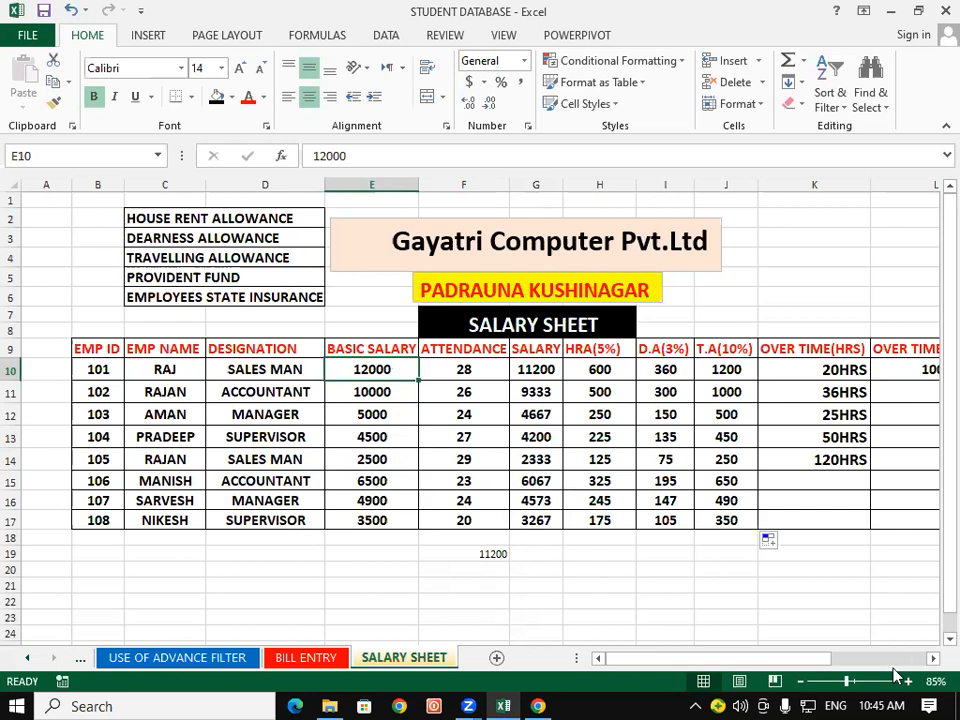
Step: Enter 25 in cell K2 above the salary table as a sample overtime value
click(932, 660)
click(932, 660)
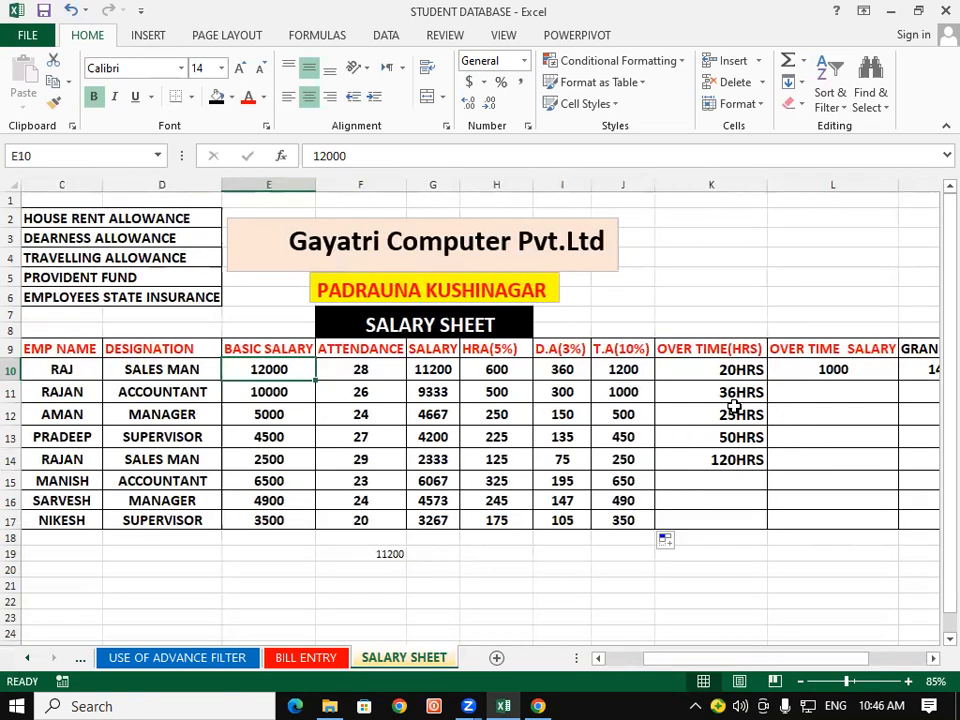
click(695, 220)
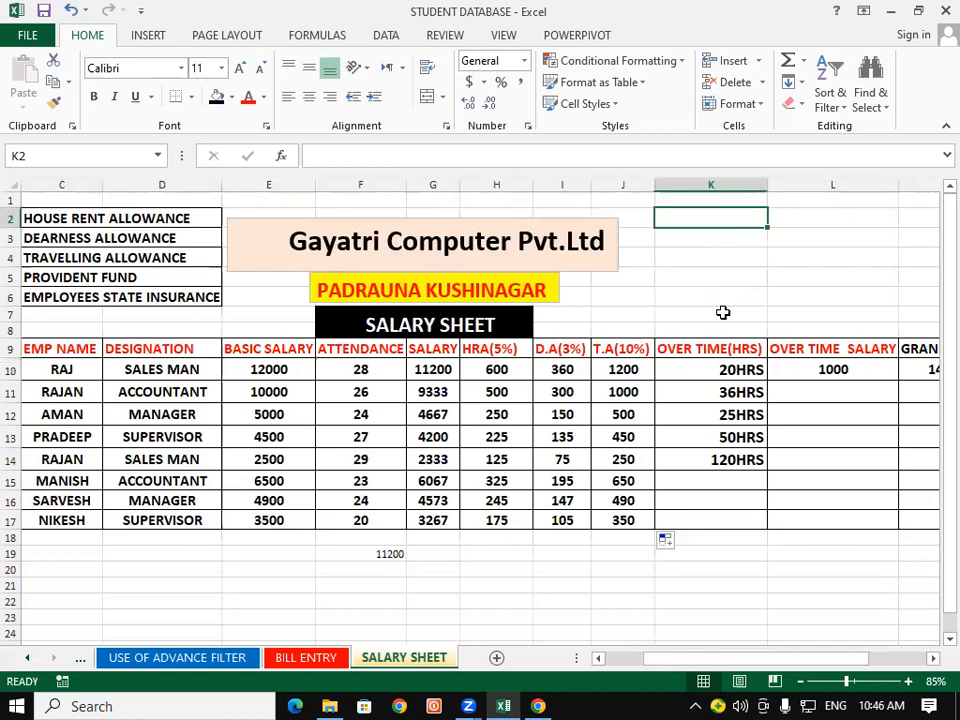
text(25)
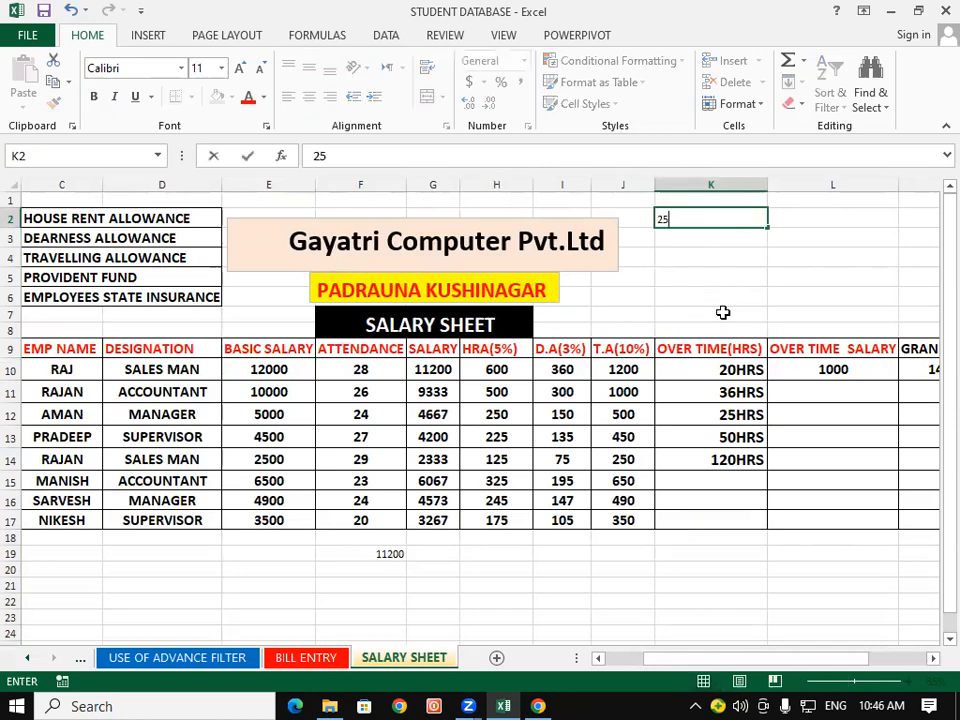
key(Return)
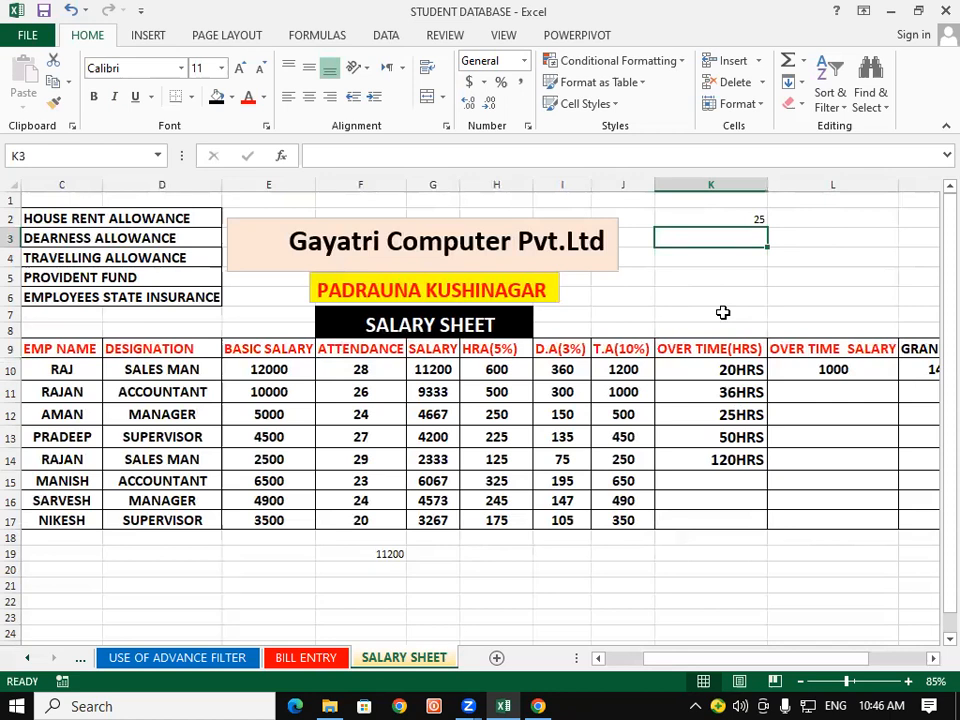
Step: Apply all borders to the sample range K2:K6
drag(750, 214, 747, 296)
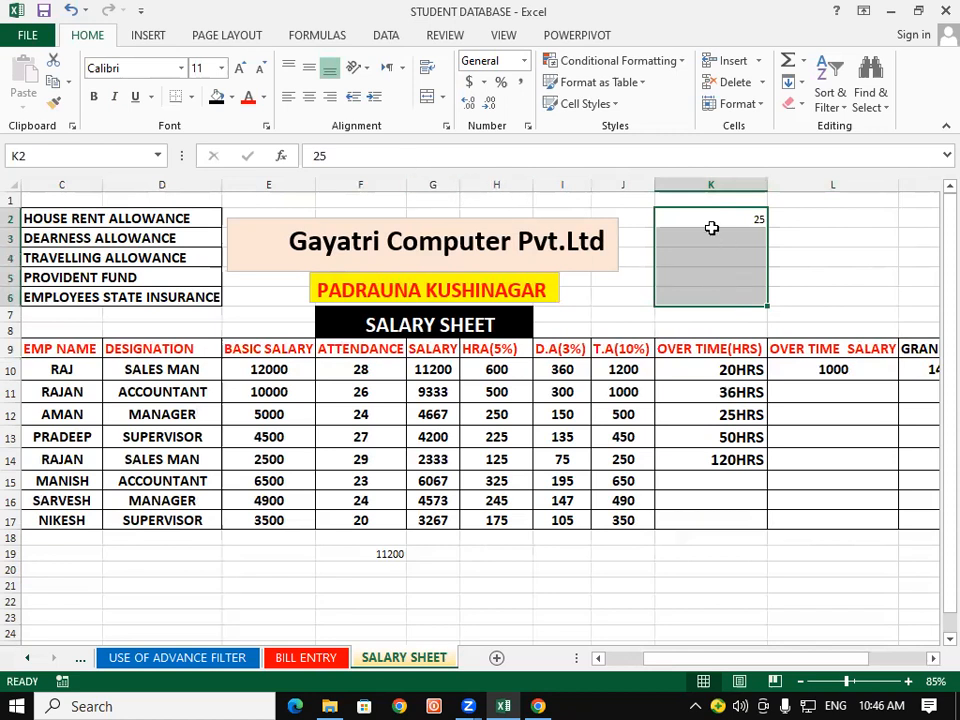
click(191, 97)
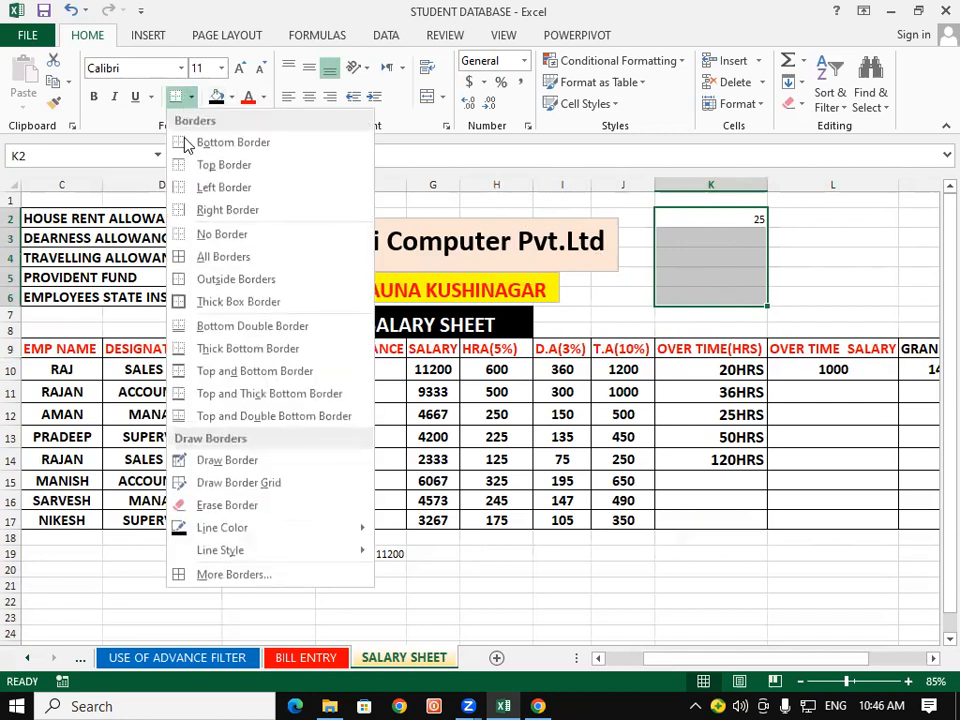
click(199, 257)
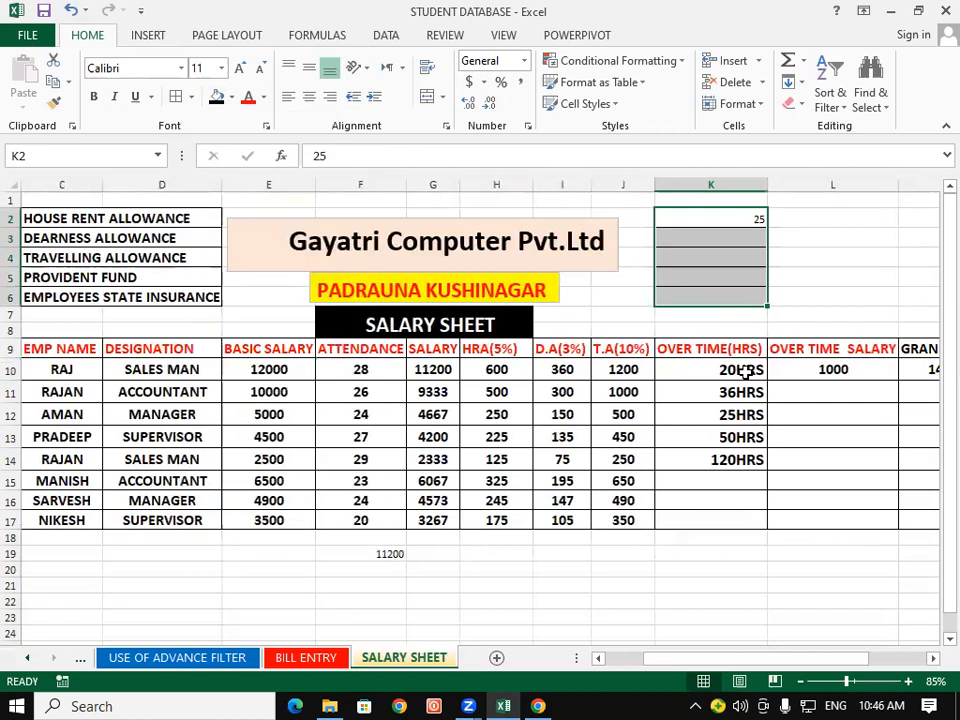
click(831, 484)
Step: Format the sample range K2:K6 with the custom number format 0"HRS"
click(739, 218)
drag(739, 218, 739, 299)
click(530, 131)
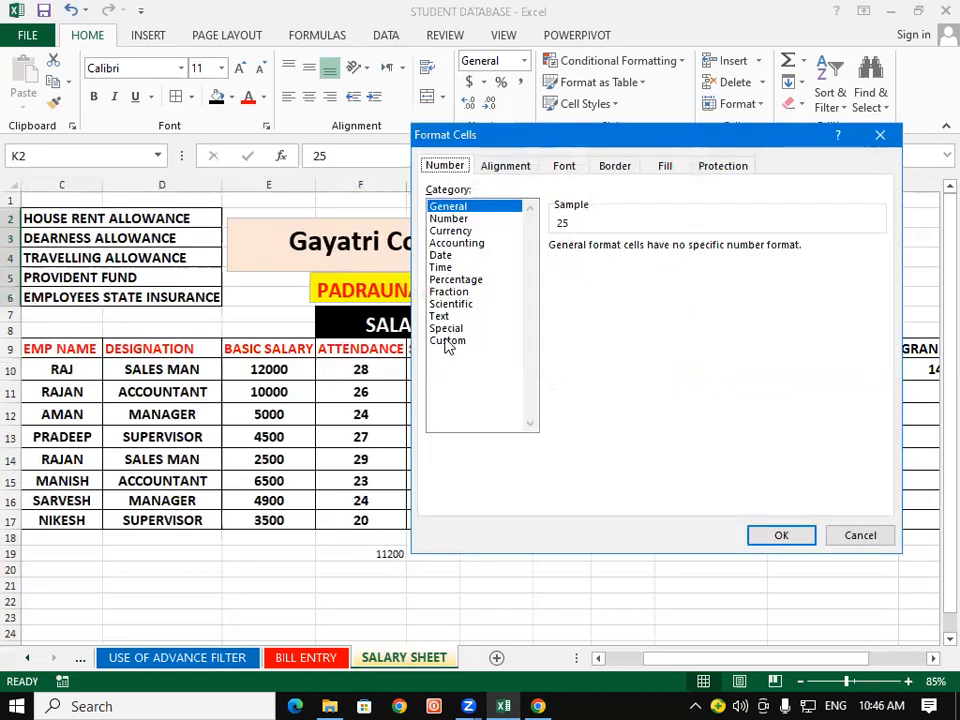
click(447, 341)
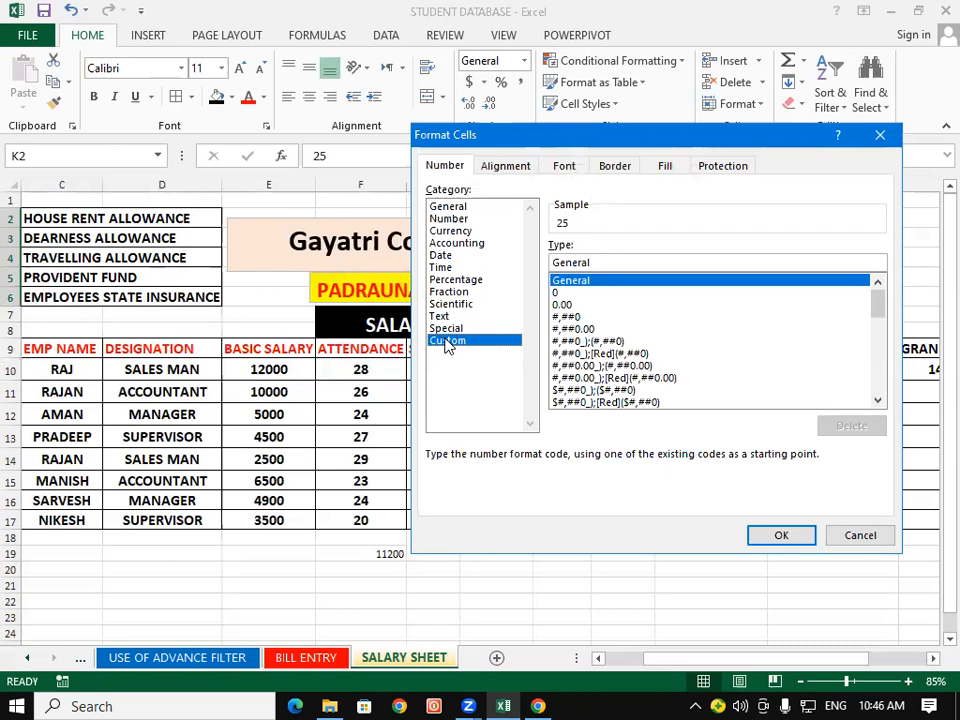
drag(606, 261, 478, 270)
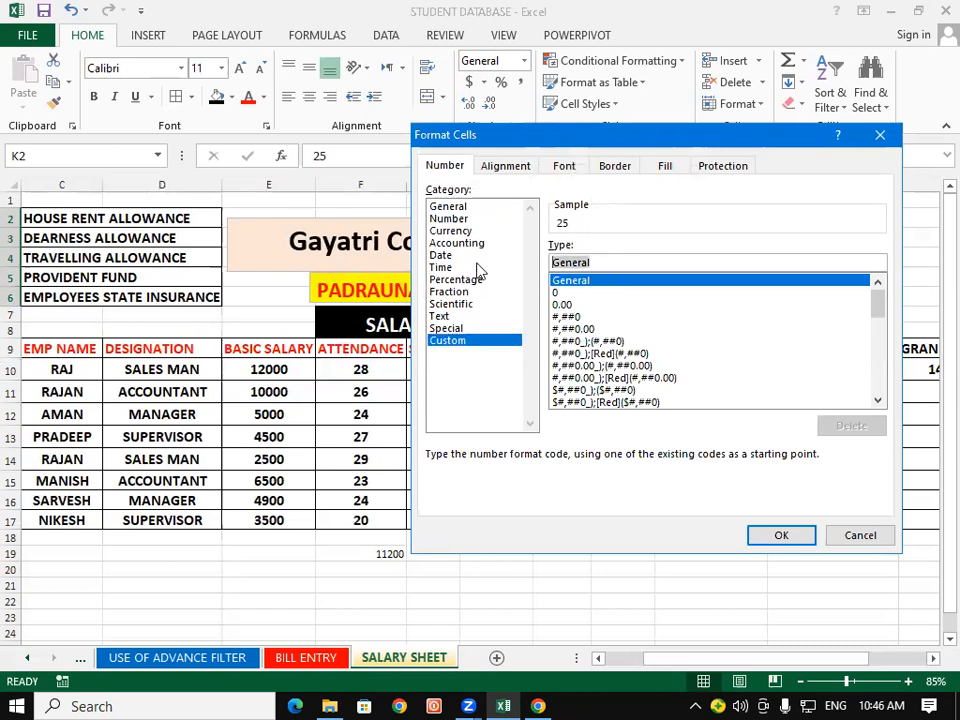
key(BackSpace)
text(0)
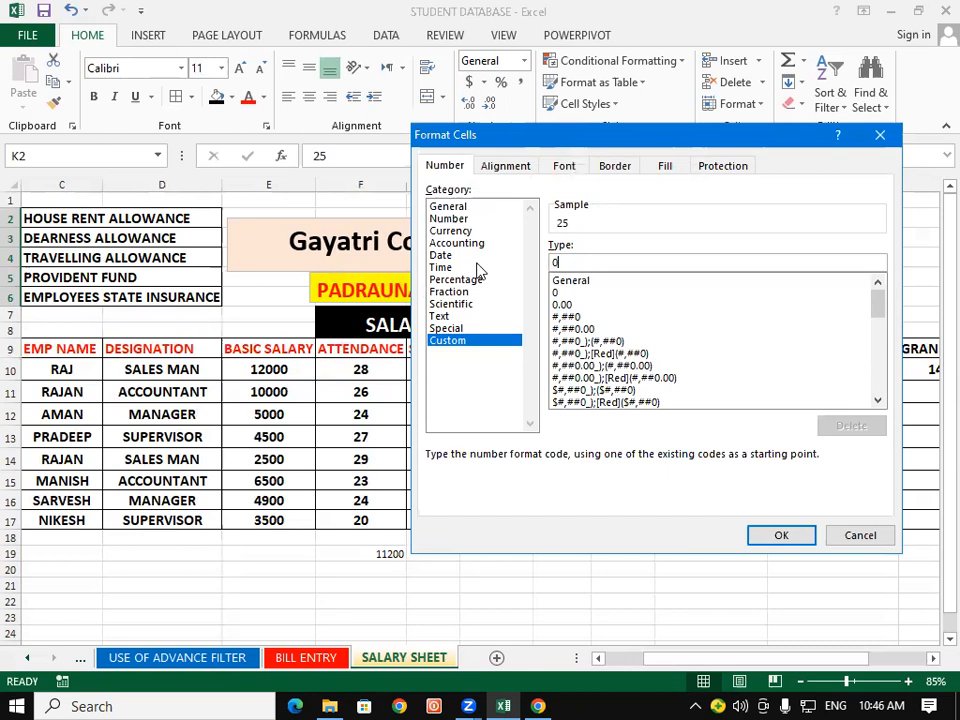
text(")
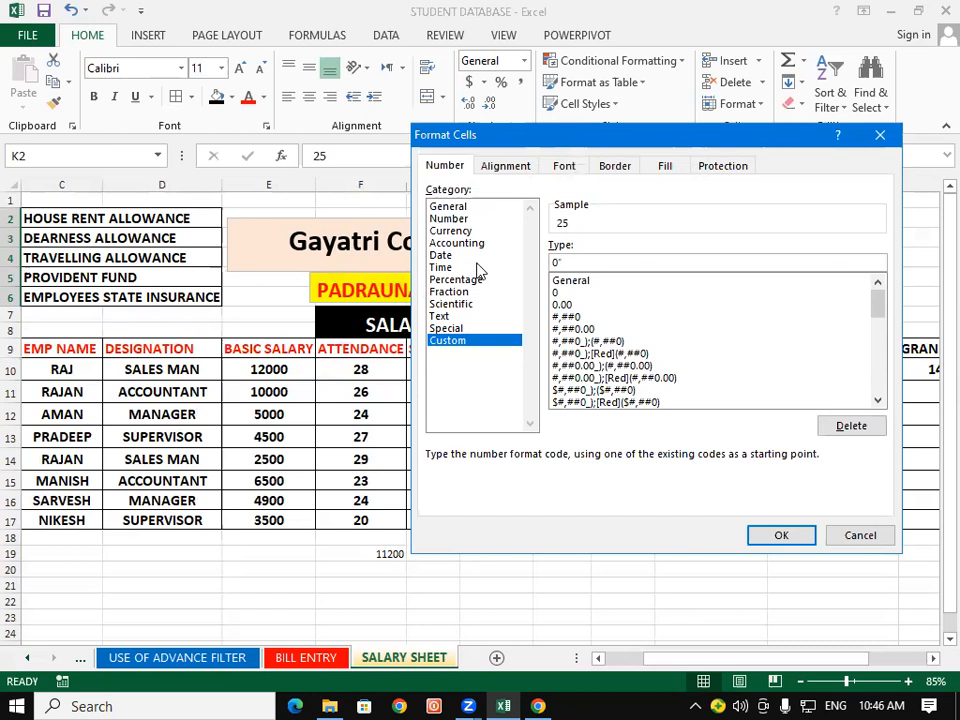
text(HRS")
click(783, 537)
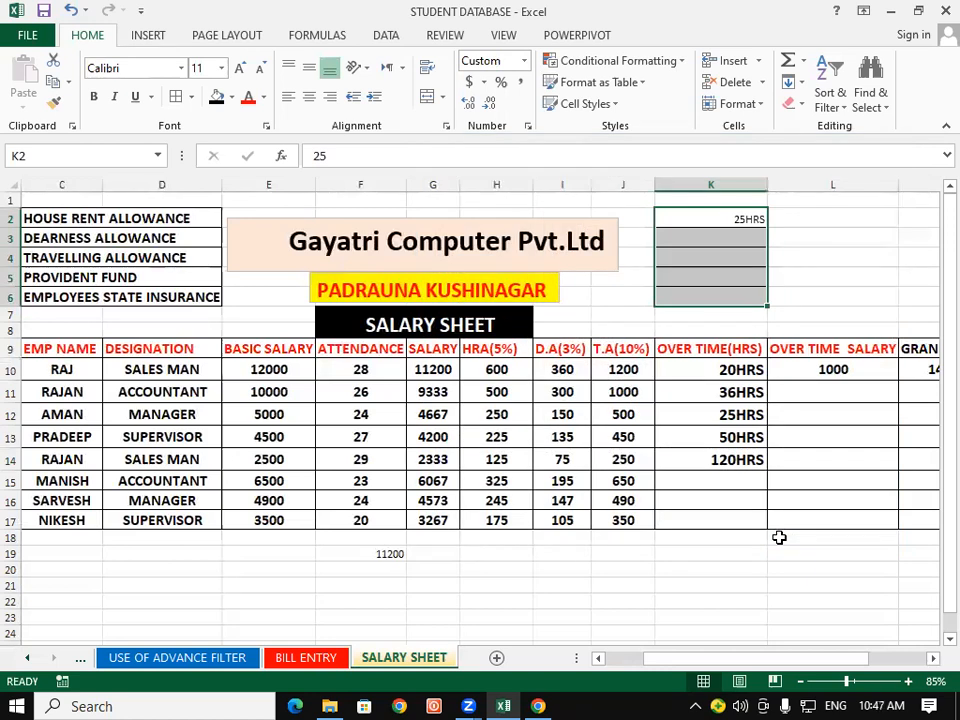
click(779, 537)
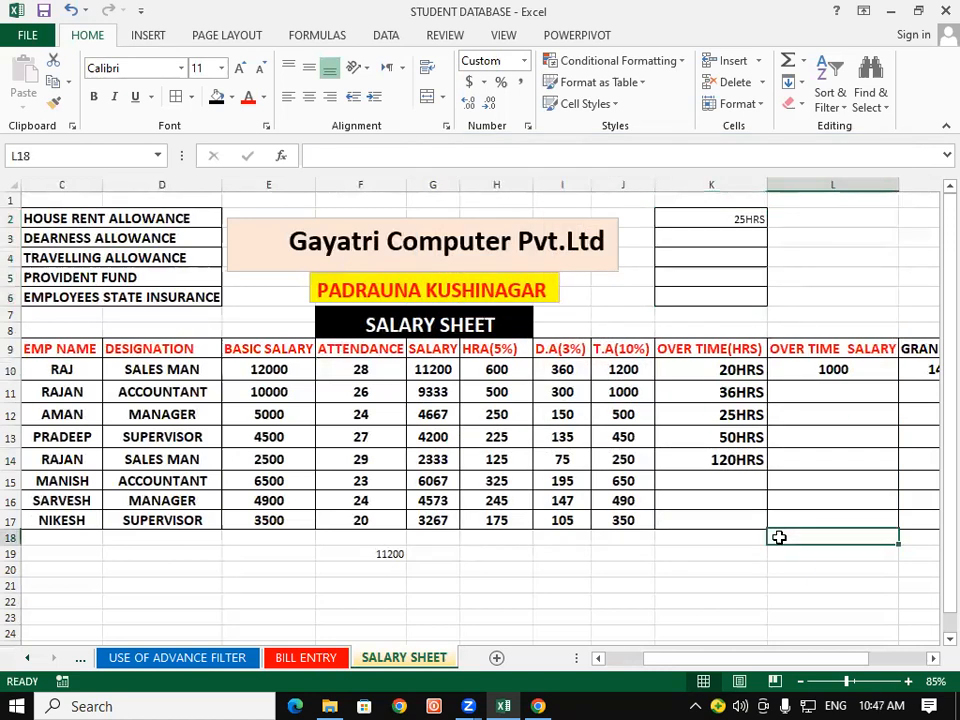
Step: Enter 10 in K3 and 20 in K4 to test the custom hours format
click(733, 233)
text(10)
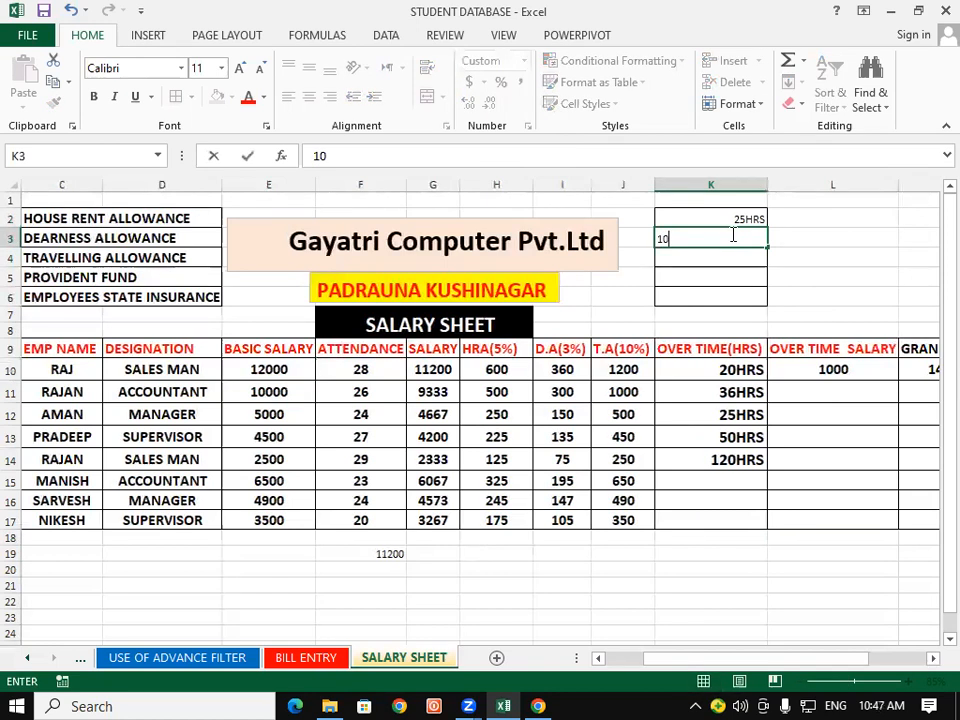
key(Return)
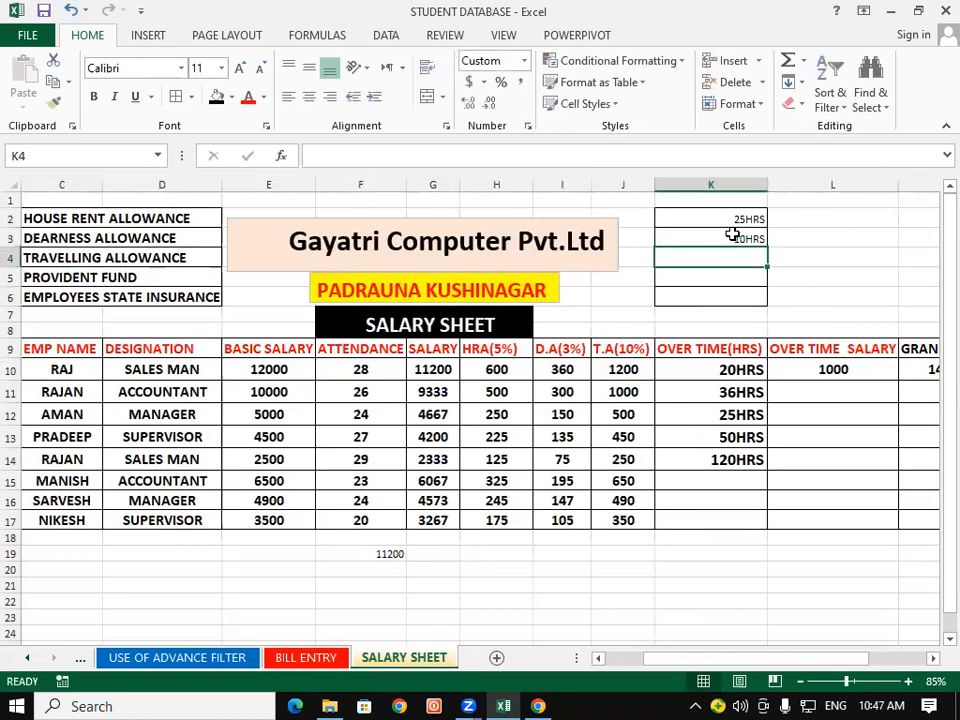
text(20)
key(Return)
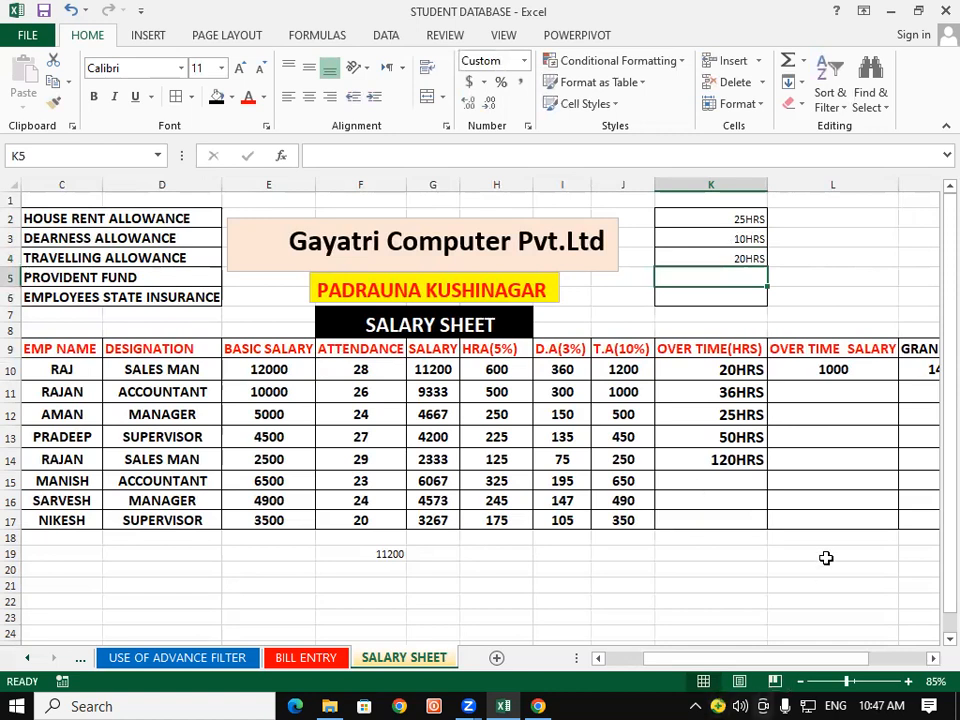
drag(727, 370, 739, 527)
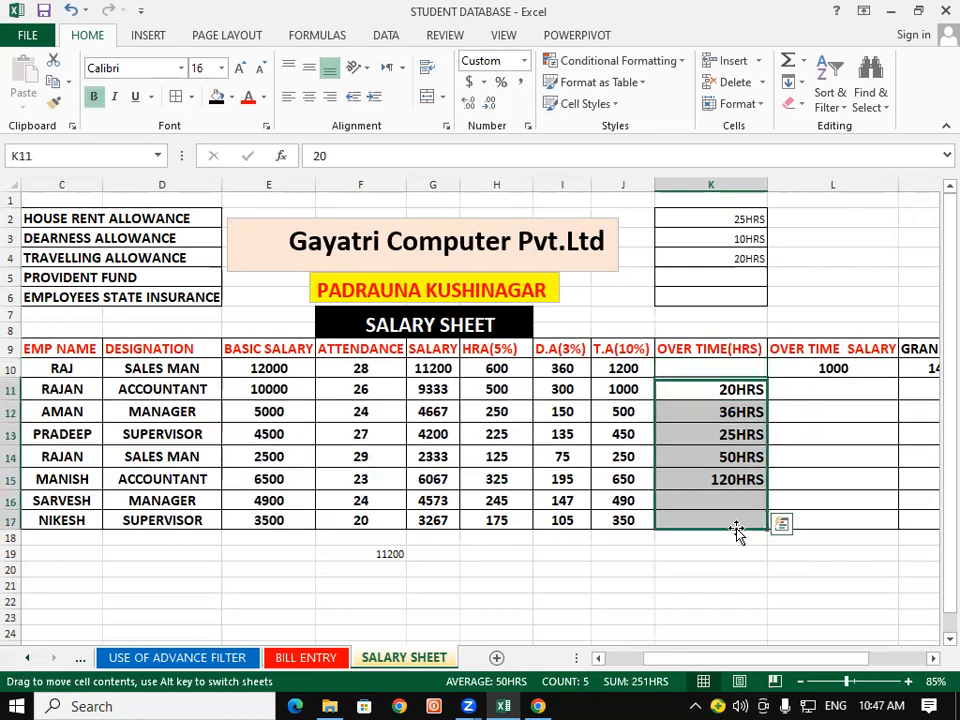
click(792, 460)
key(ctrl+z)
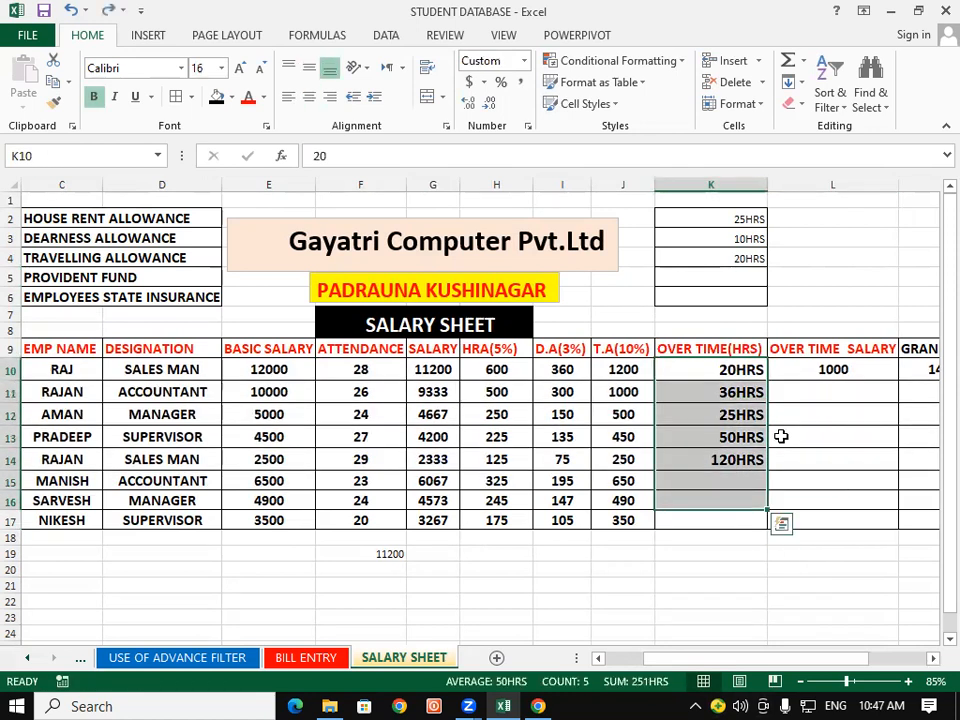
click(781, 436)
text(ZZZZZZZZZZZZZZZZZZZZZZZZZZZZZZZZZZZZZZZZZZZZZZZZZZZZ)
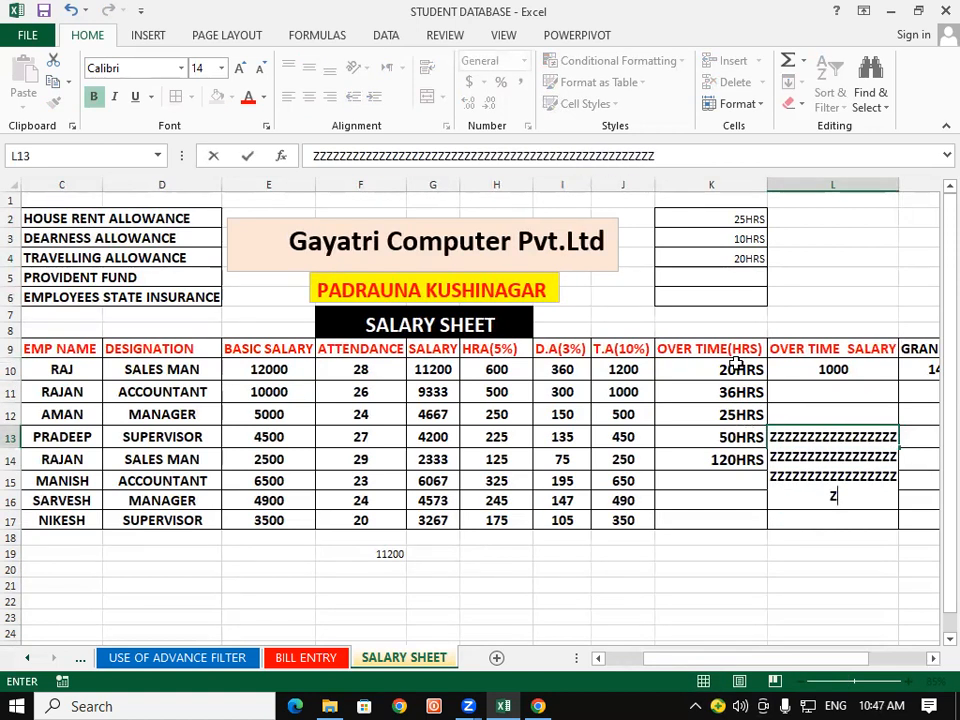
key(Escape)
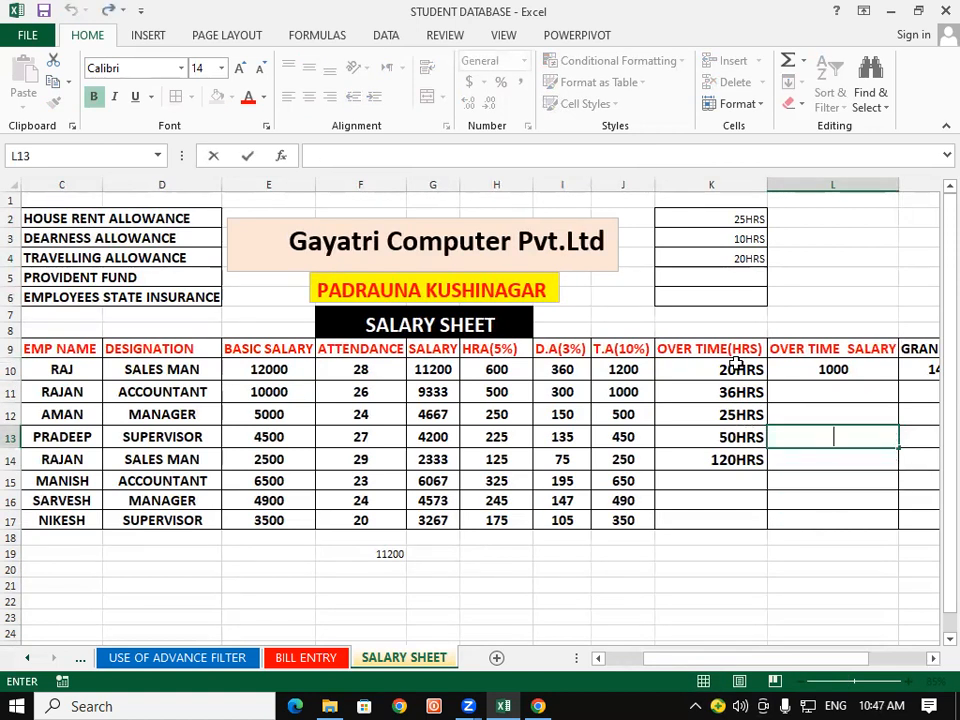
Step: Clear all contents and formatting from the overtime hours cells K10:K17
drag(737, 364, 731, 518)
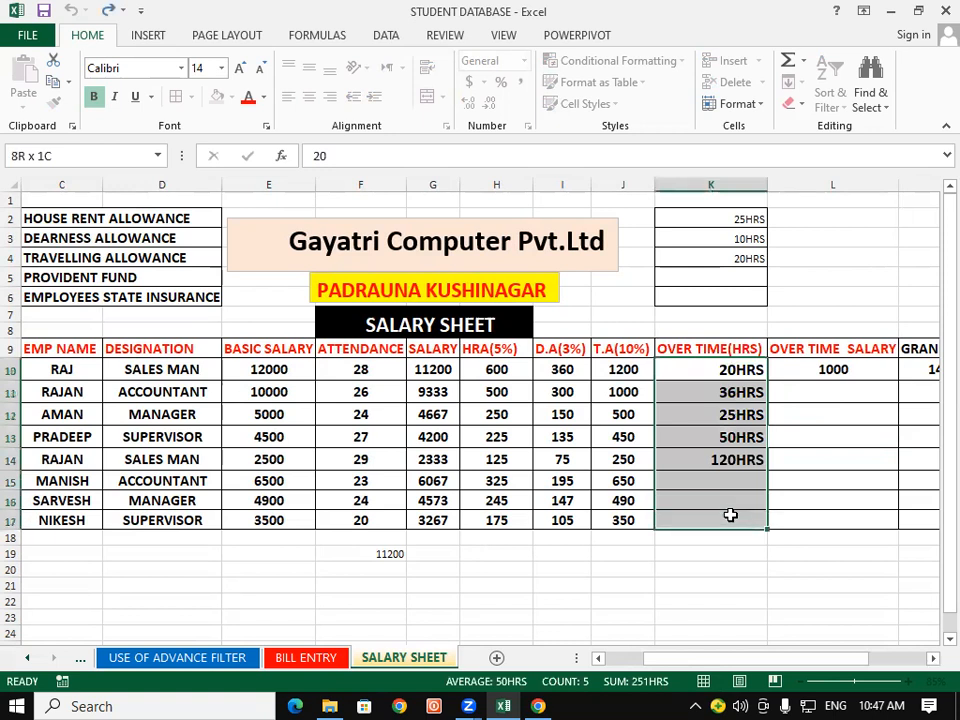
click(797, 103)
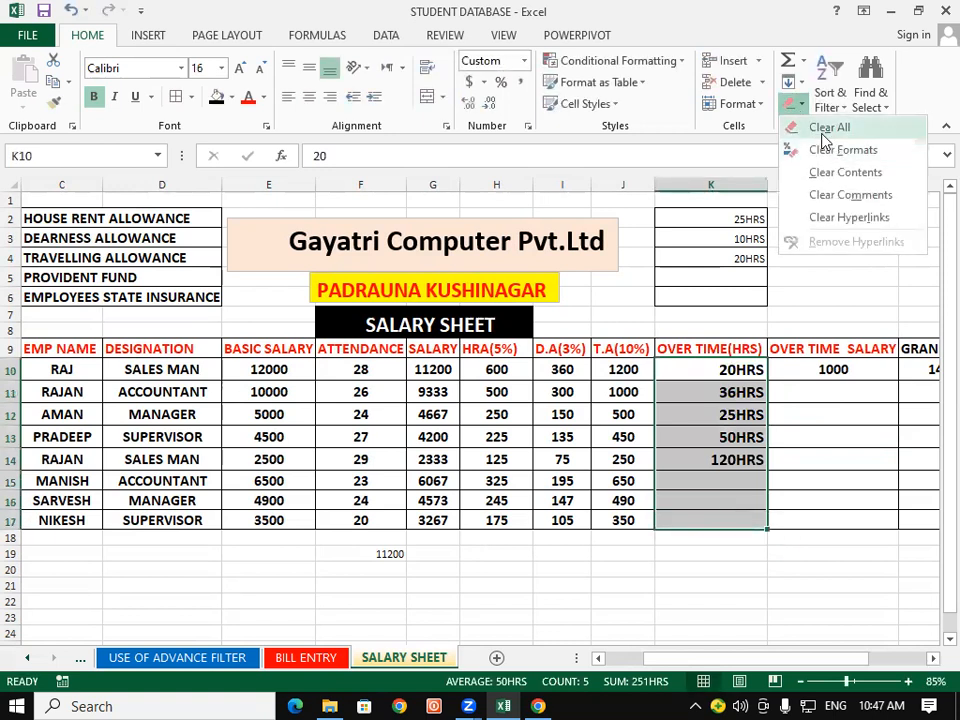
click(825, 130)
Step: Apply all borders to the salary table range I9:L17
click(806, 390)
drag(552, 352, 776, 502)
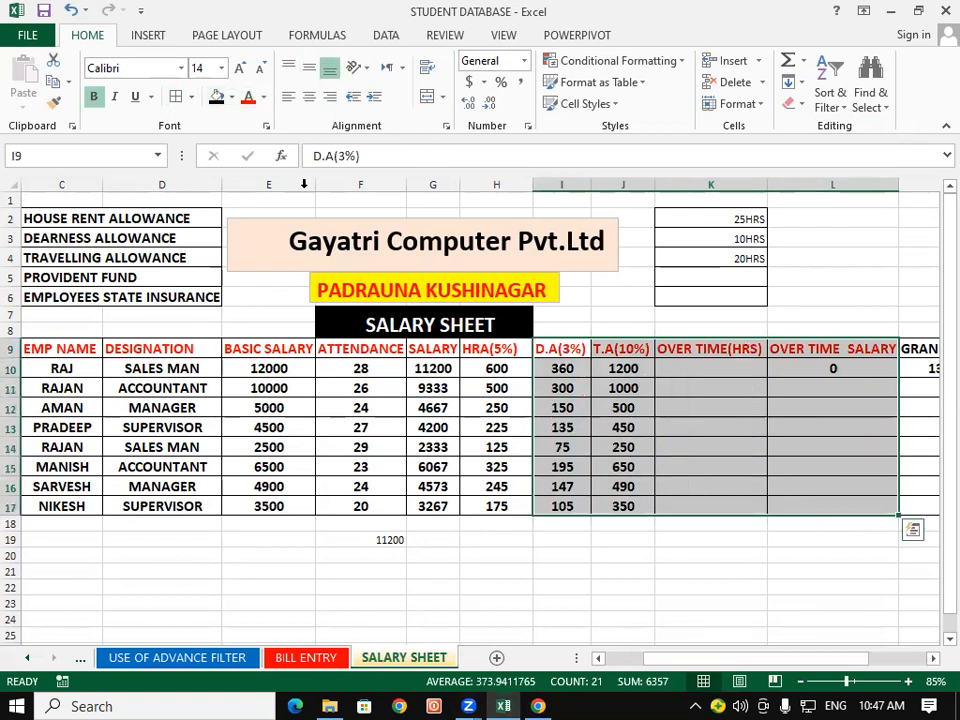
click(804, 387)
Step: Format the overtime hours cells K10:K17 with the custom number format 0 "HRS"
click(749, 366)
drag(749, 366, 747, 496)
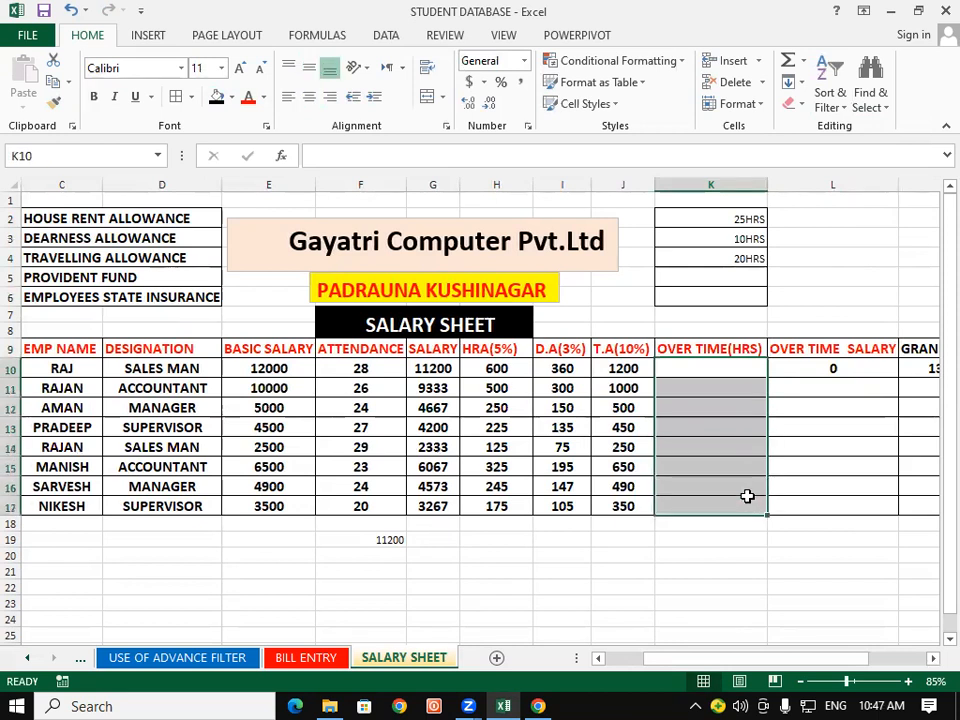
click(528, 127)
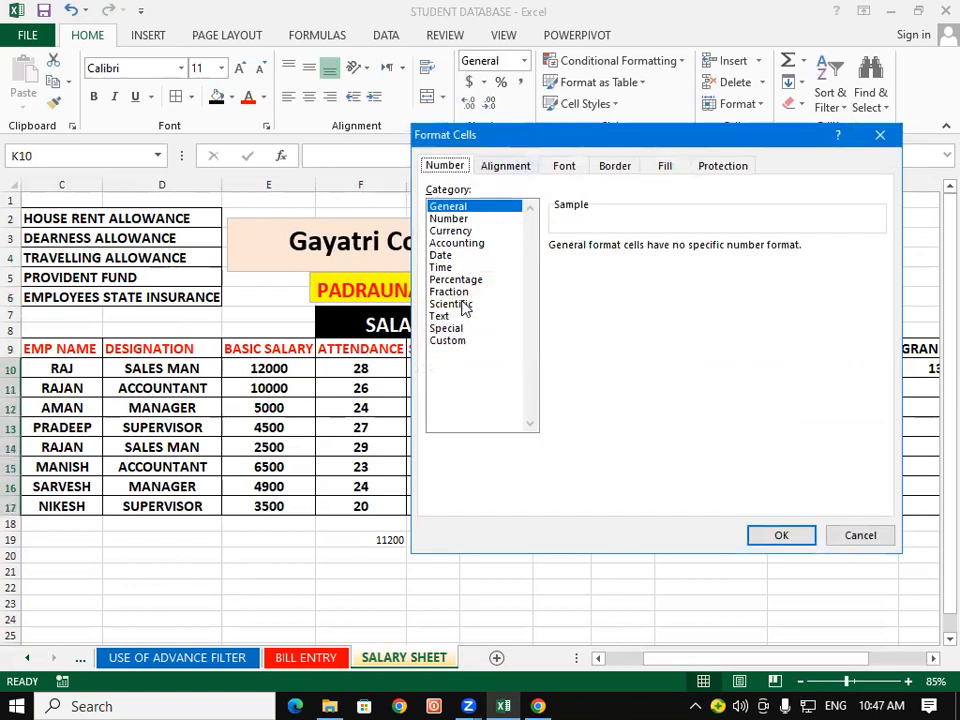
click(452, 341)
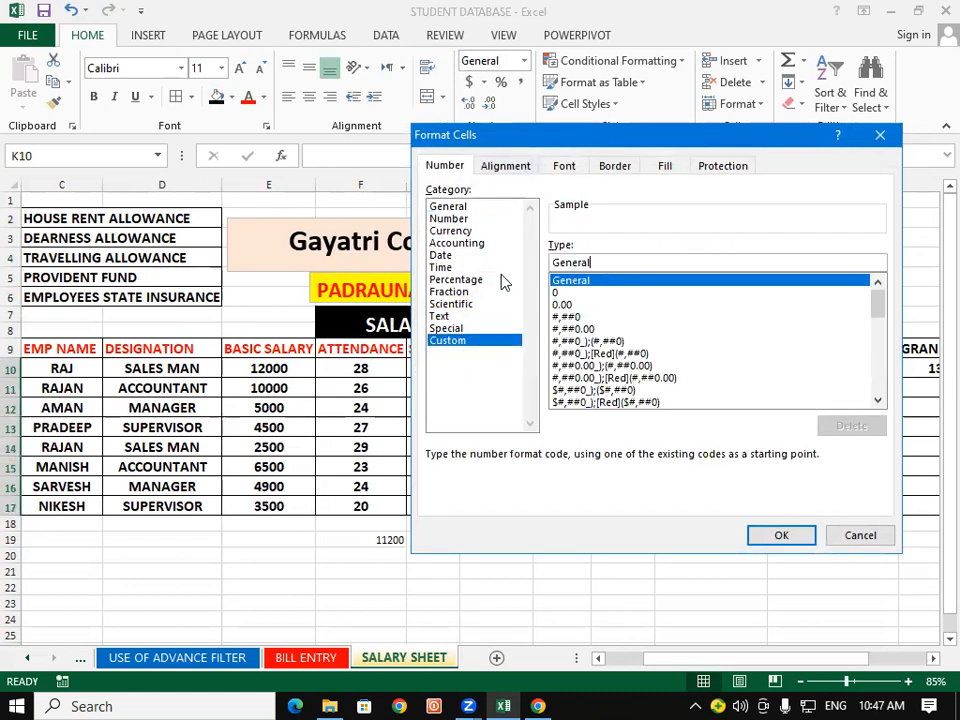
key(BackSpace)
key(BackSpace)
key(BackSpace)
key(BackSpace)
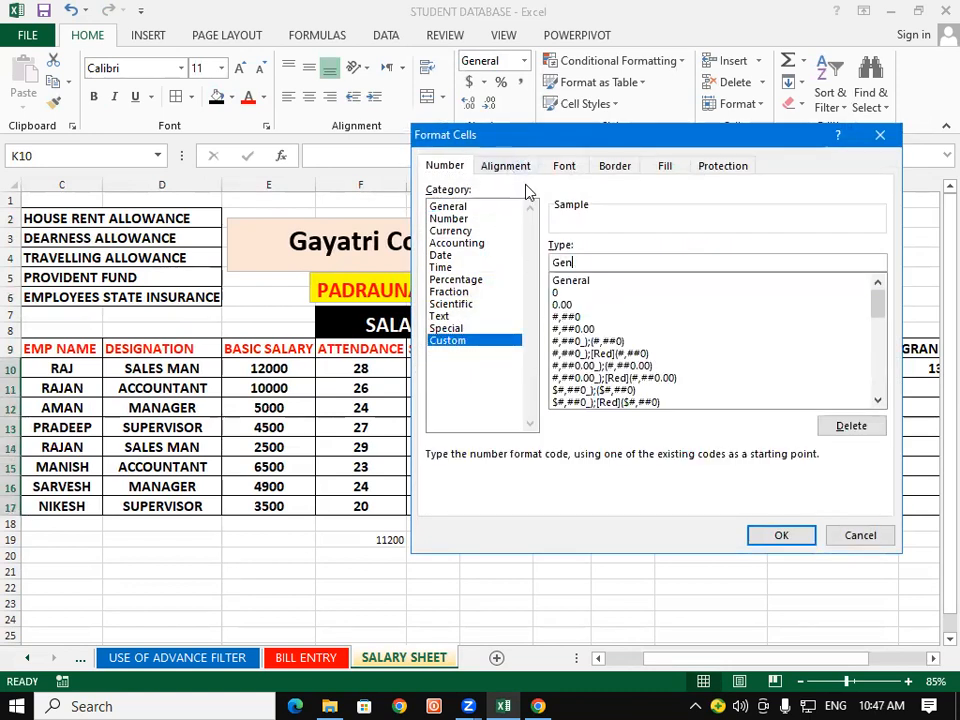
key(BackSpace)
key(BackSpace)
key(BackSpace)
text(0)
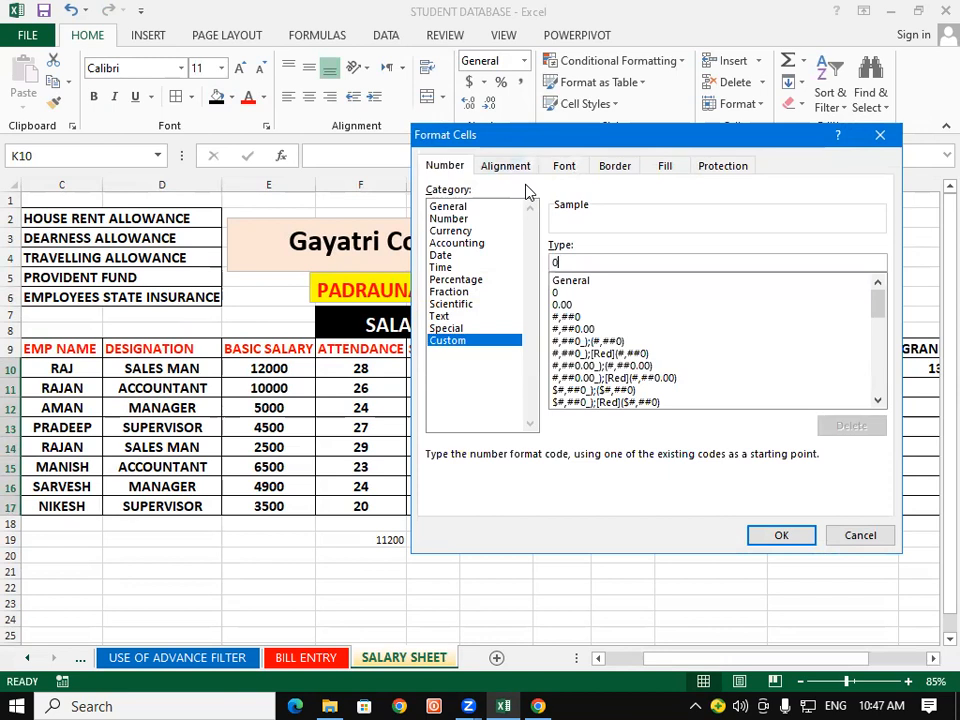
text( "HRS")
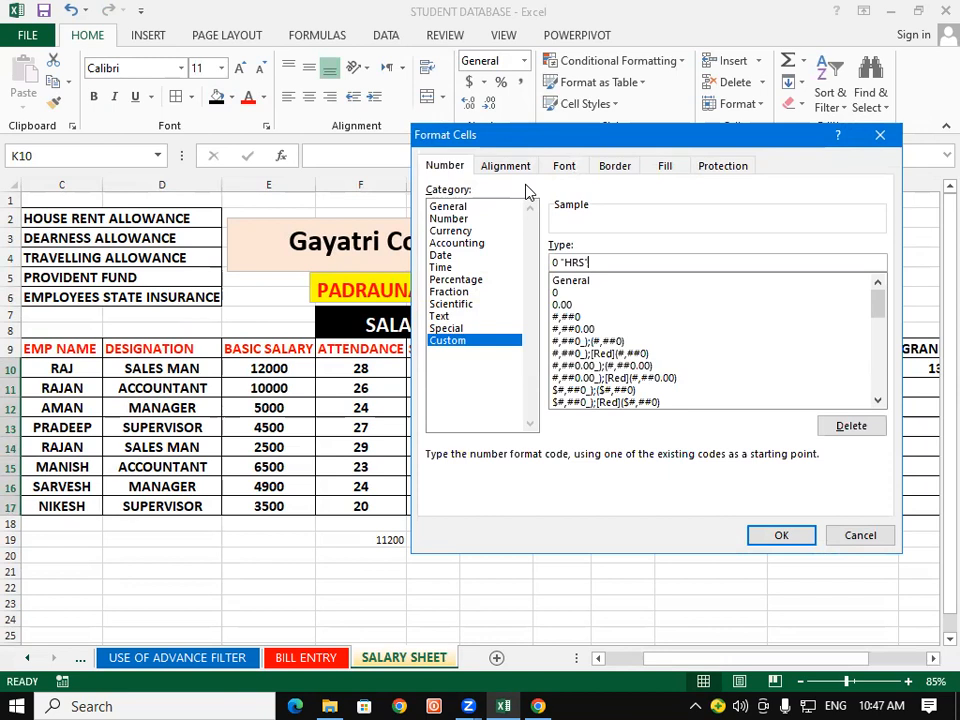
click(782, 535)
click(739, 446)
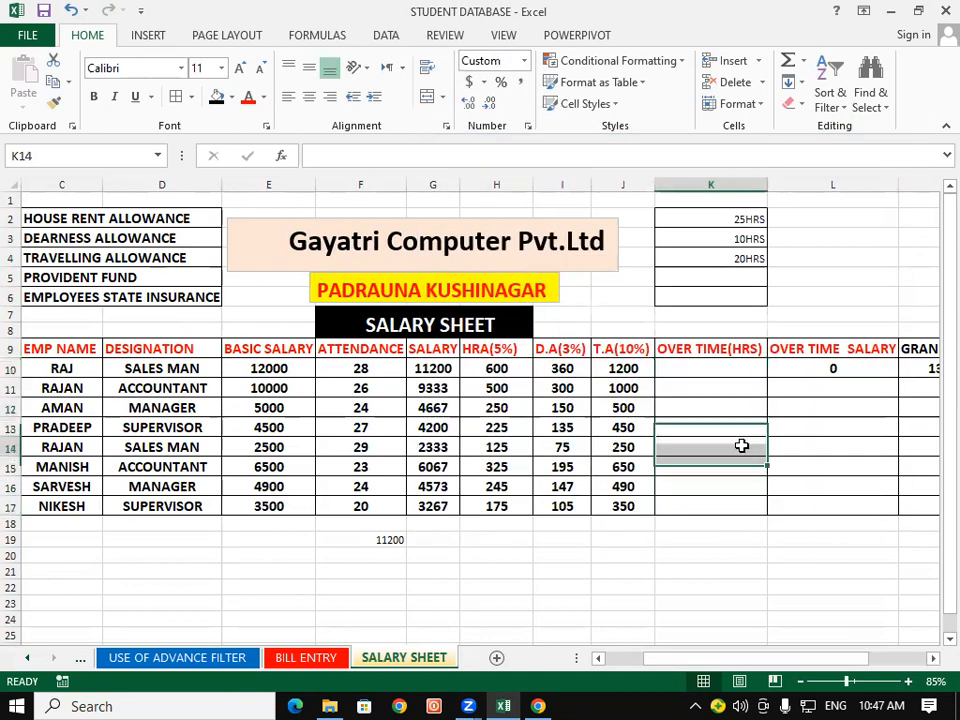
Step: Enter the overtime hours 20, 32, 12, 14, 17, 18, 19 and 26 in K10:K17
click(677, 369)
text(20)
key(Return)
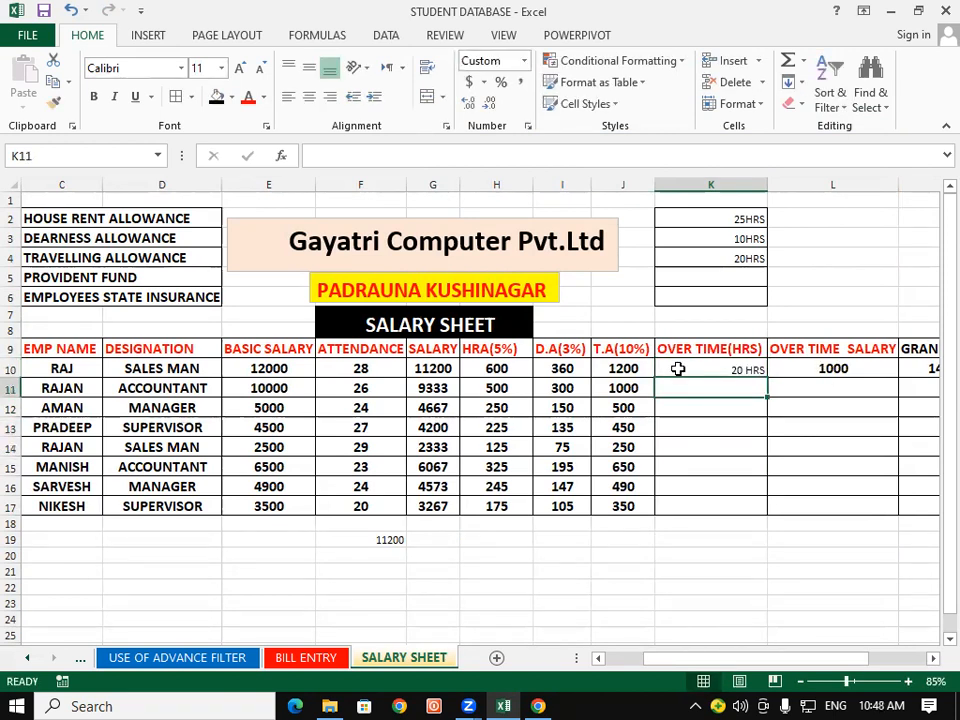
text(32)
key(Return)
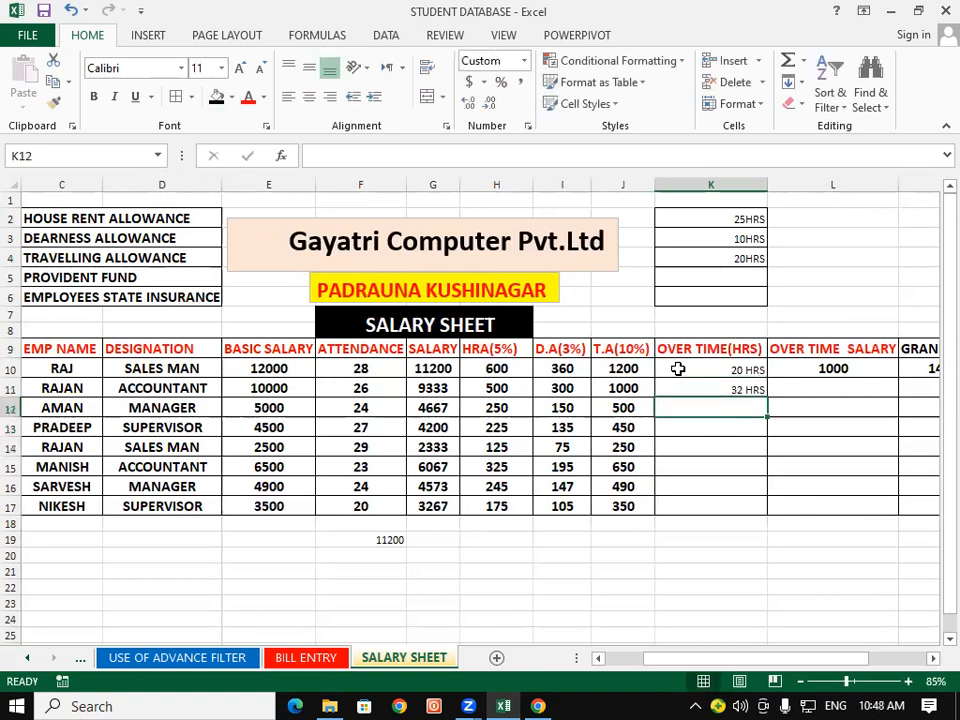
text(12)
key(Return)
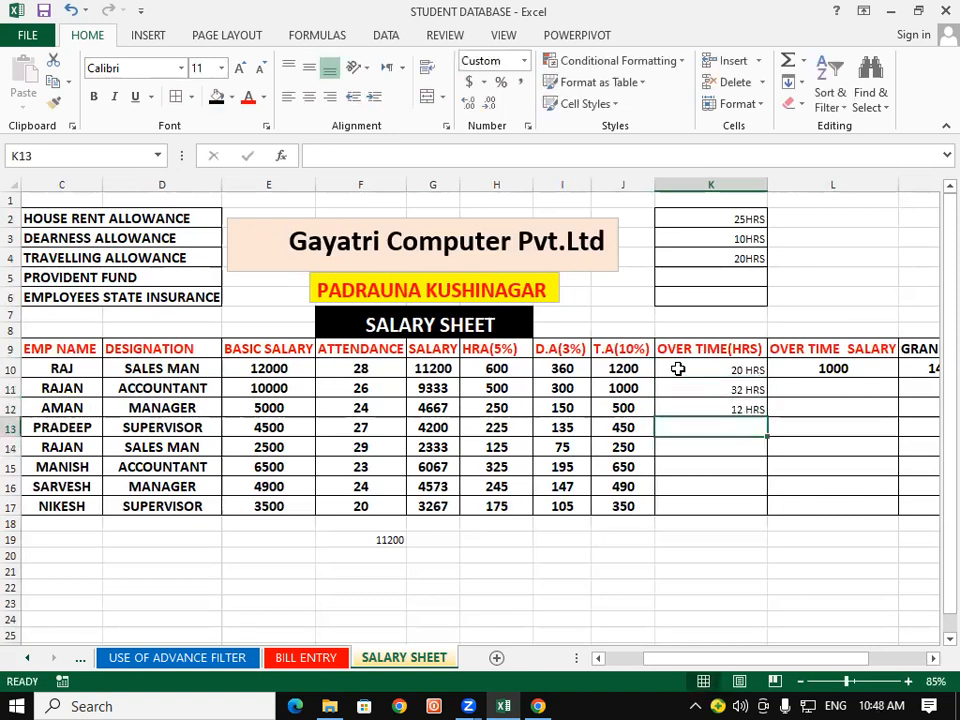
text(14)
key(Return)
text(17)
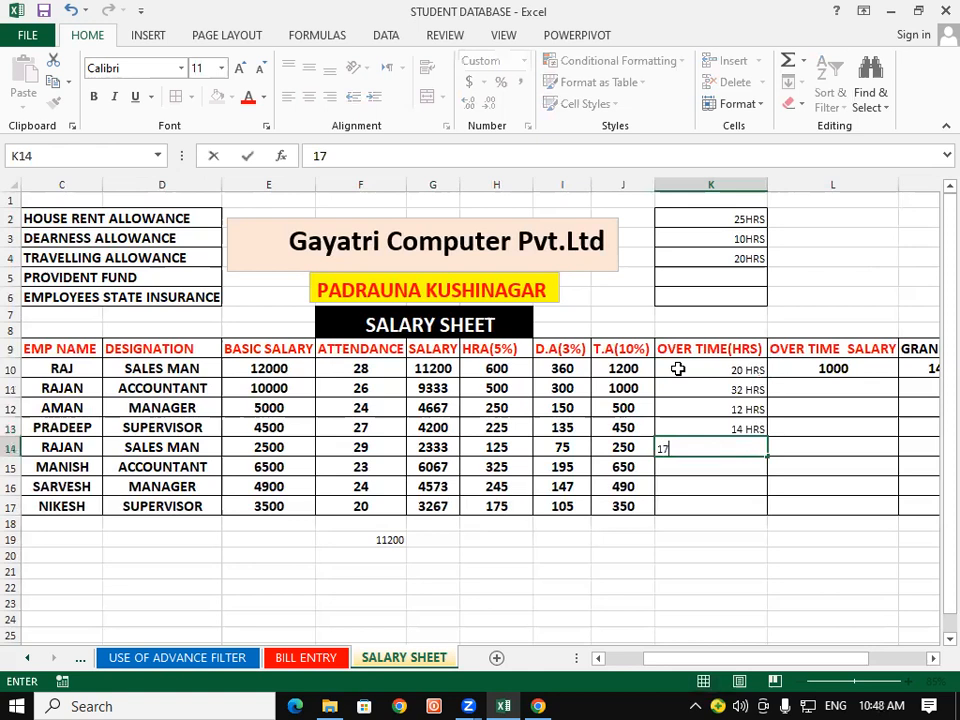
key(Return)
text(18)
key(Return)
text(19)
key(Return)
text(26)
click(777, 592)
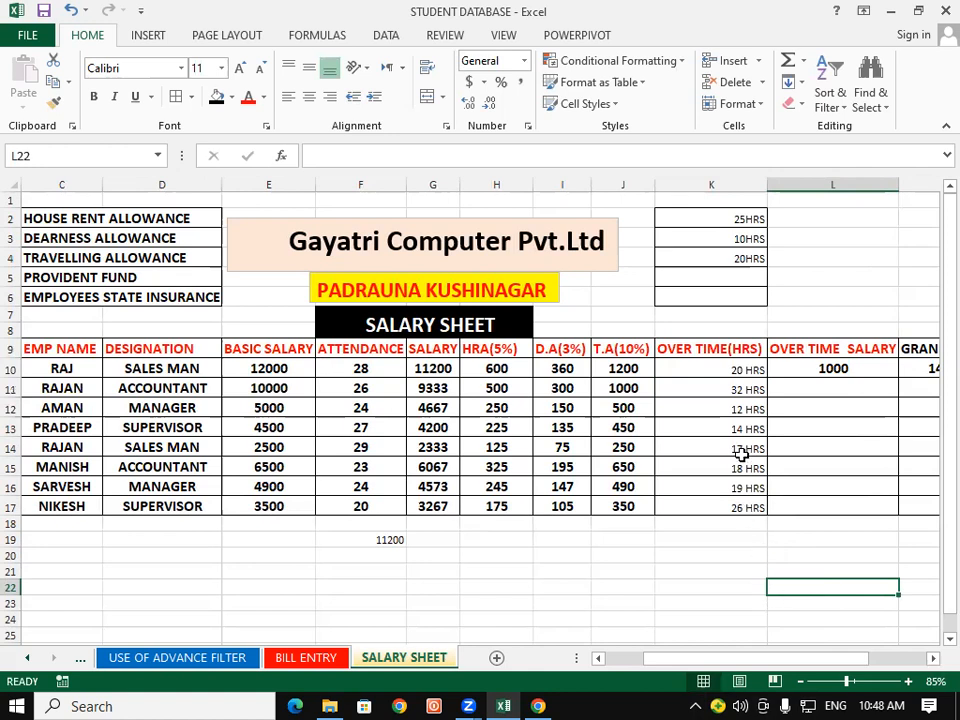
Step: Make the overtime hours in K10:K17 bold and set their font size to 14
drag(735, 372, 731, 508)
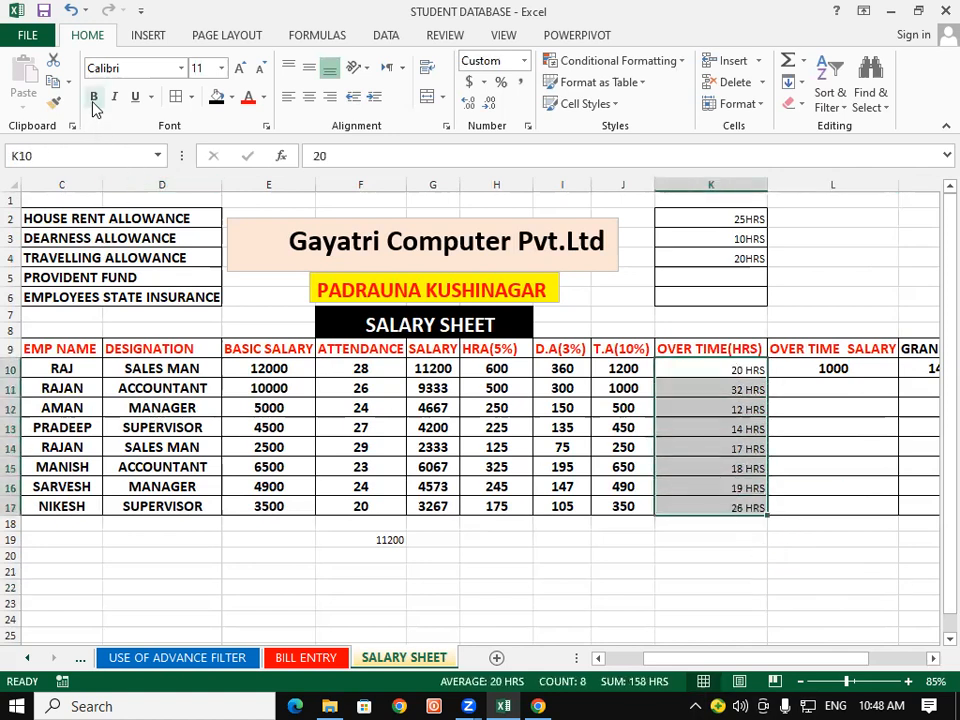
click(244, 68)
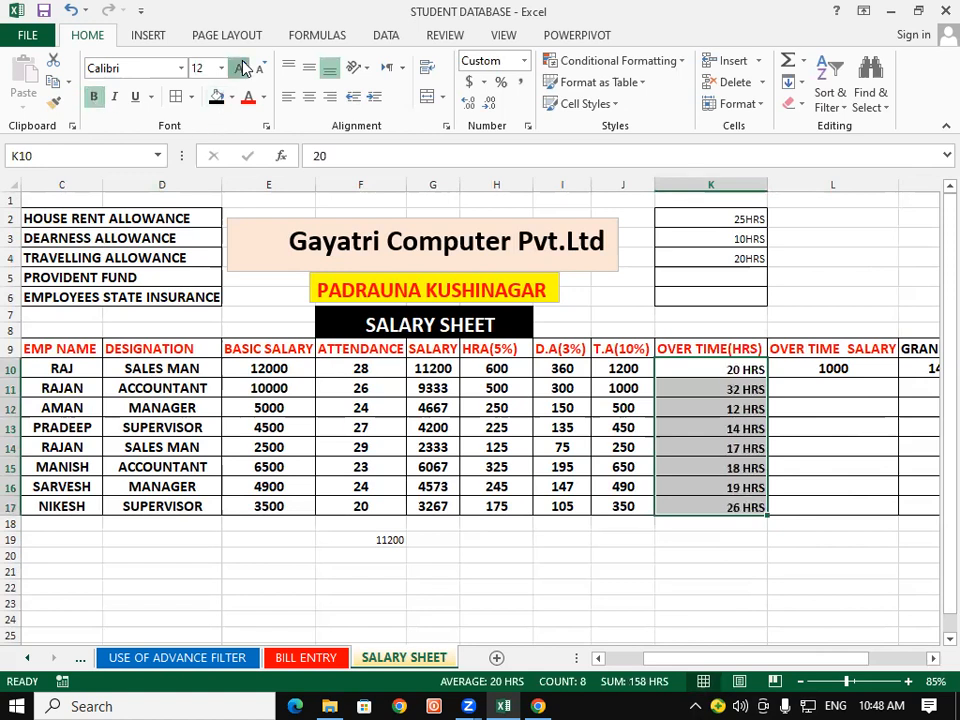
click(244, 68)
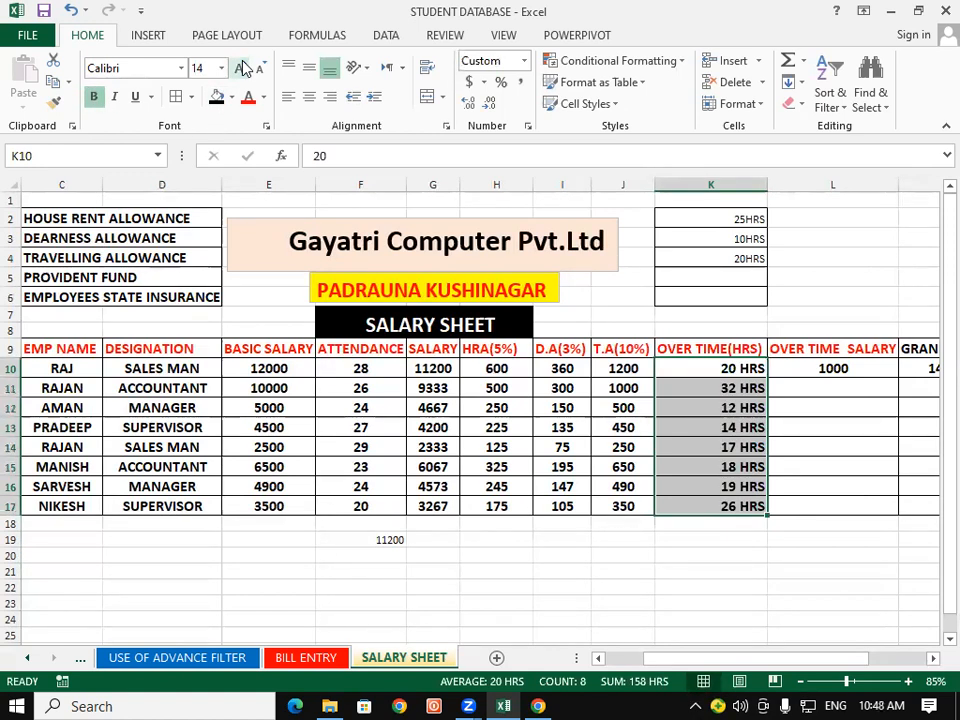
click(782, 448)
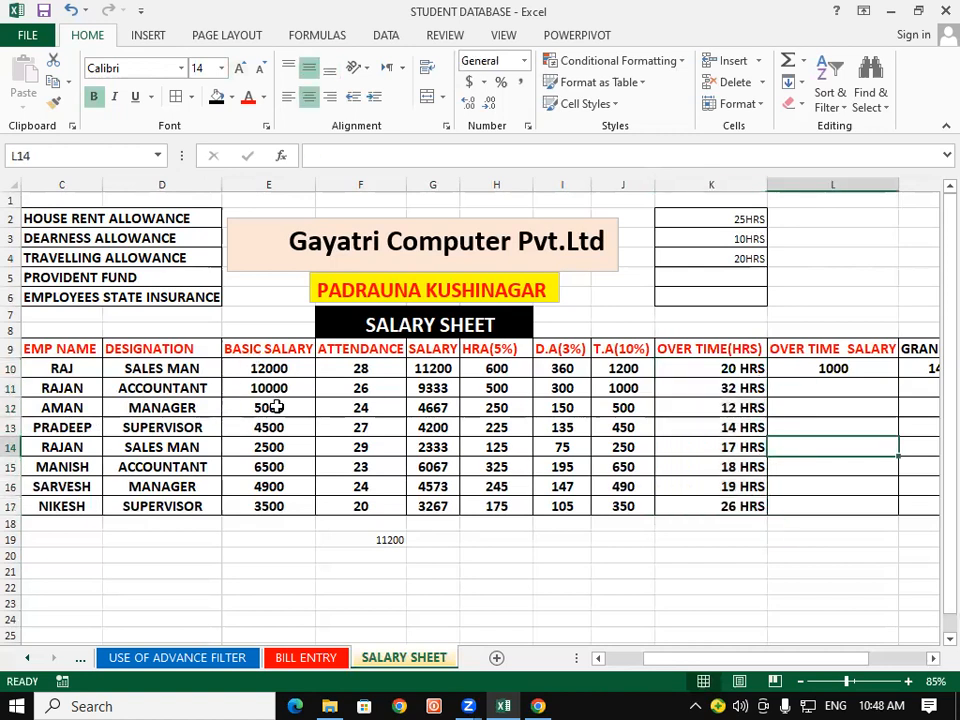
Step: Review the overtime salary formula in L10 and enter =E10/30/8*K11 in L11
click(817, 370)
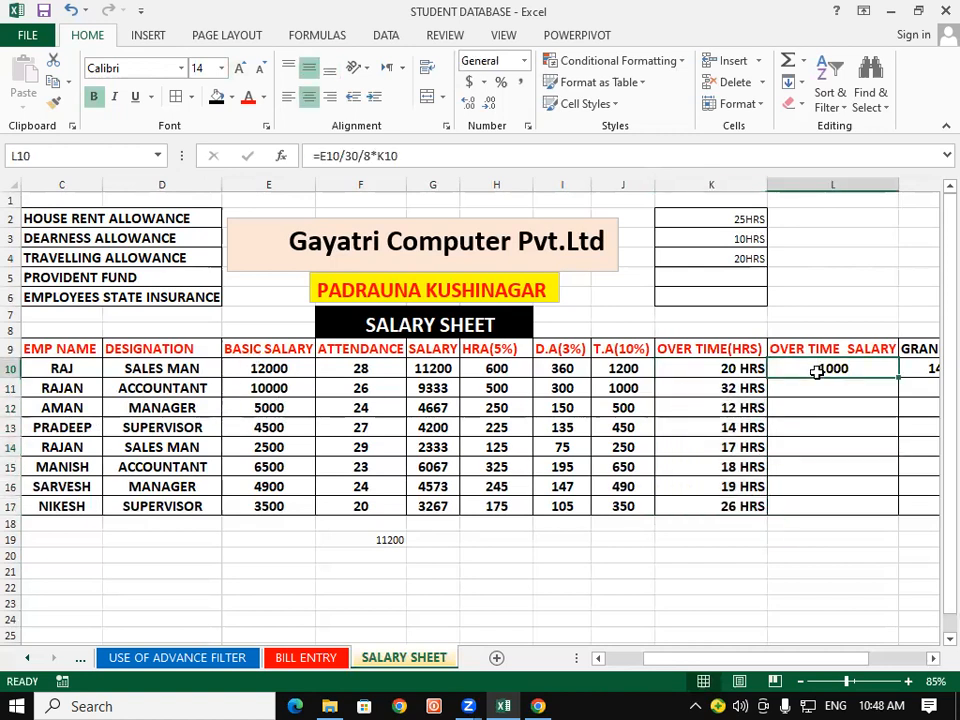
double_click(817, 370)
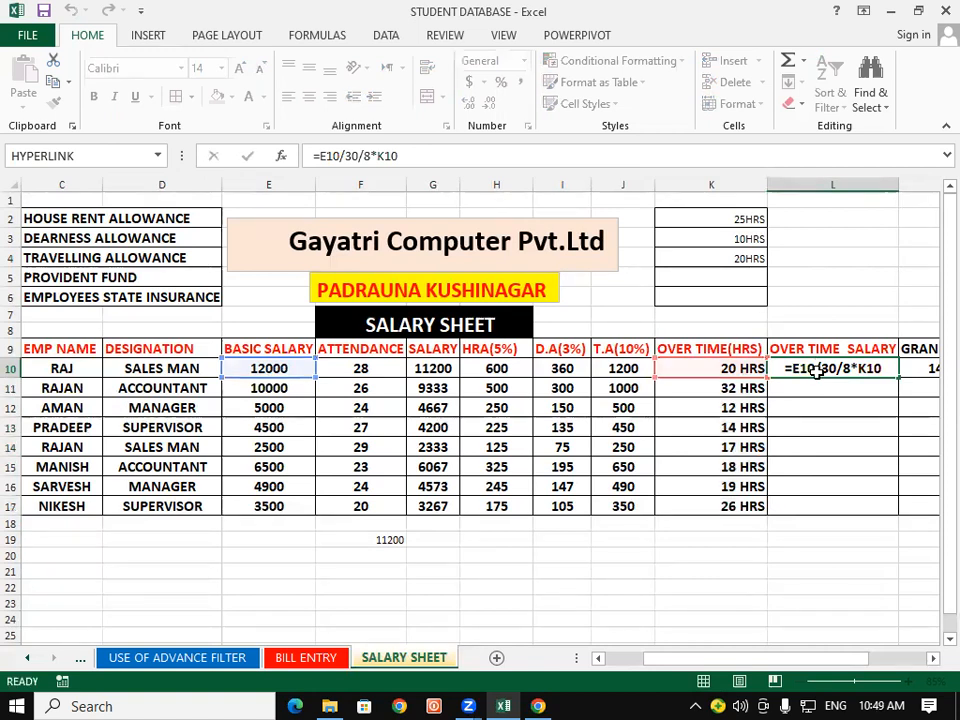
key(Return)
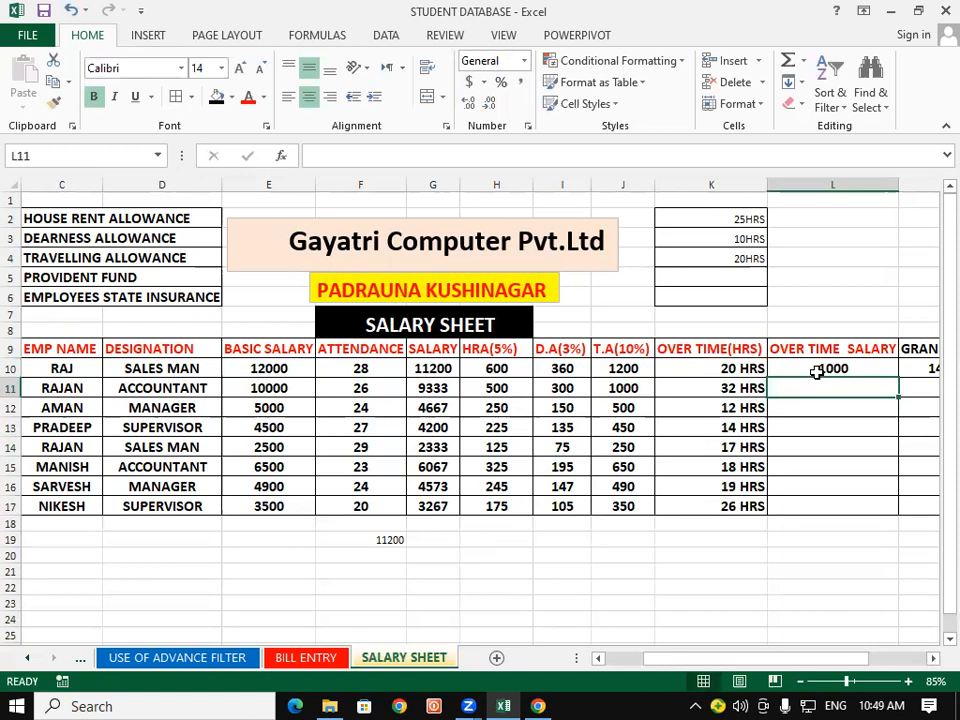
text(=)
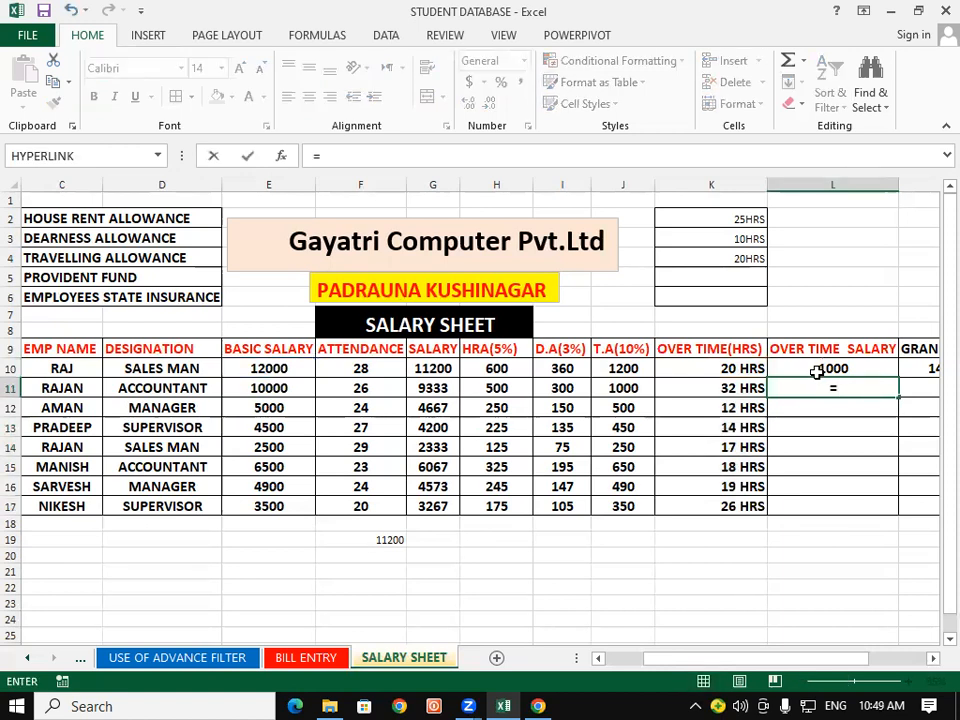
click(305, 369)
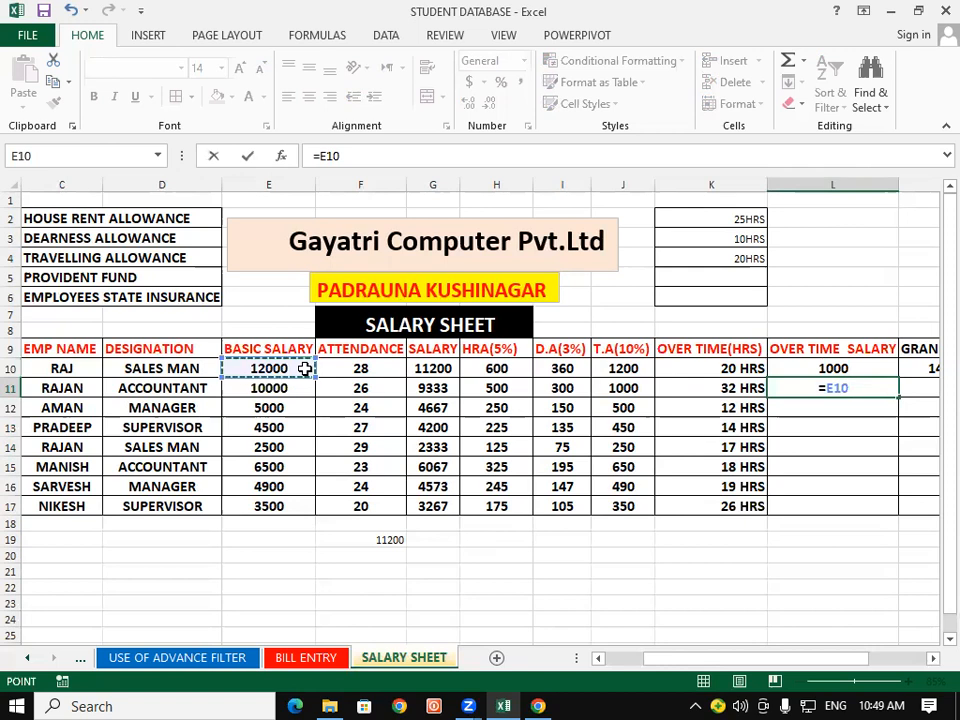
text(/3)
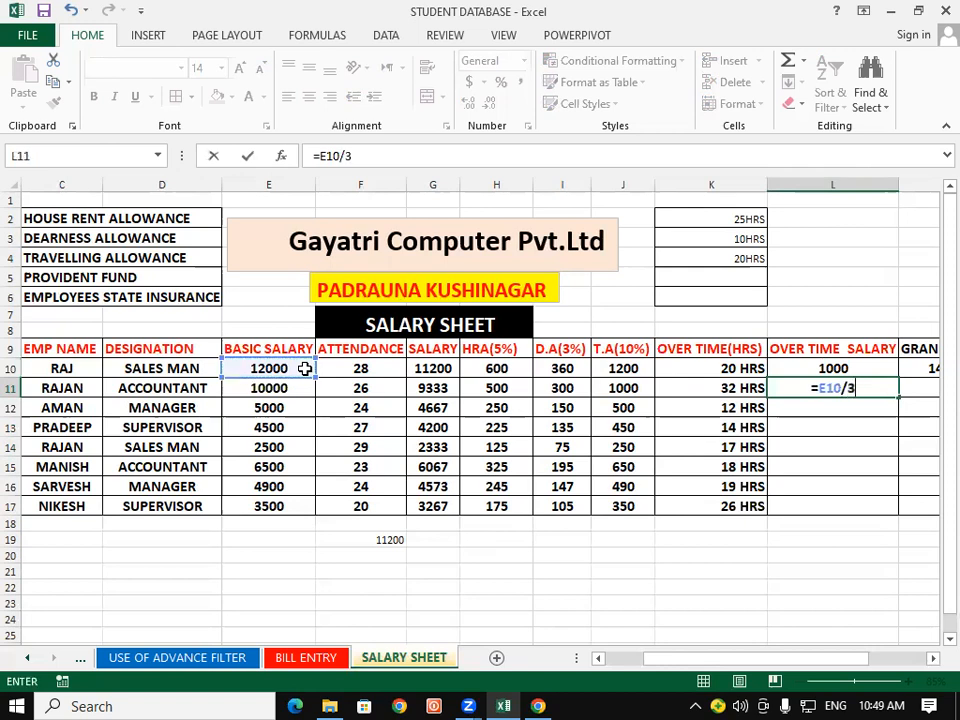
text(0/)
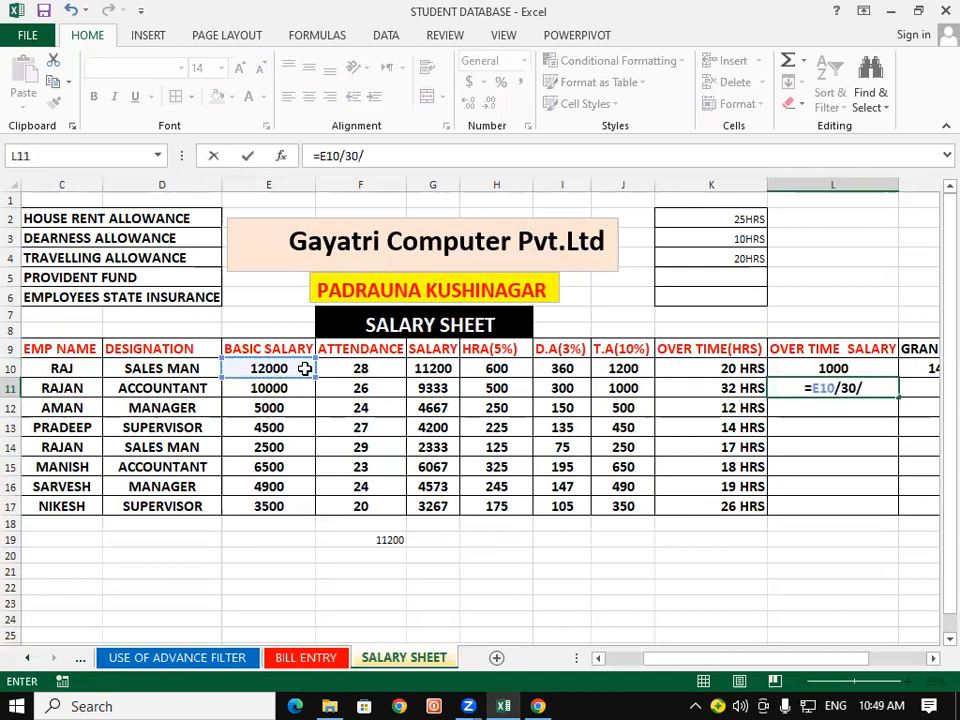
text(8)
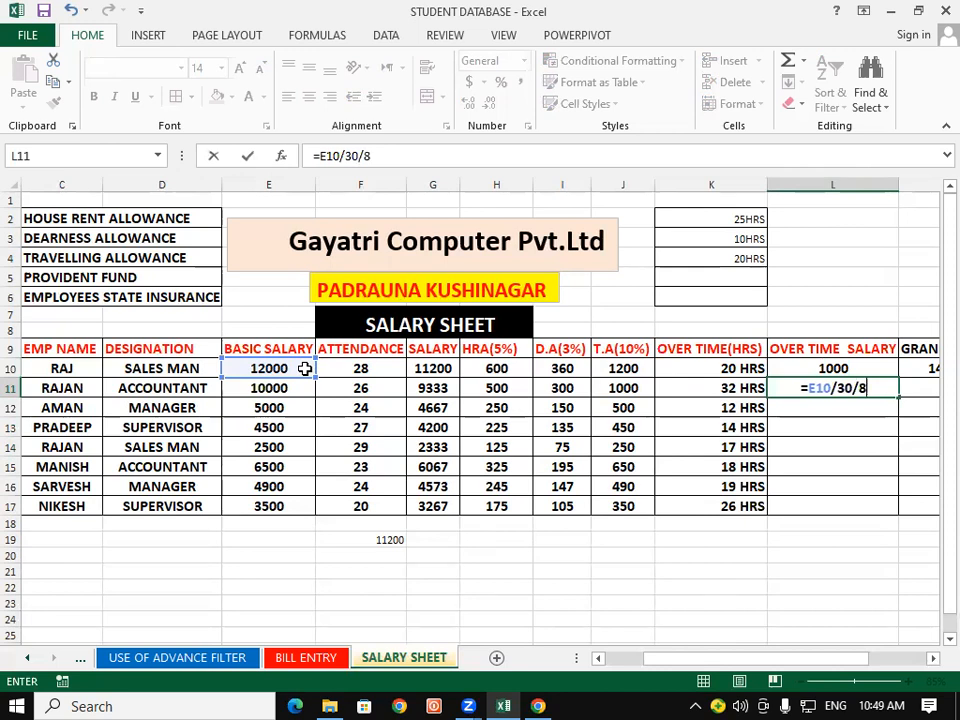
text(*)
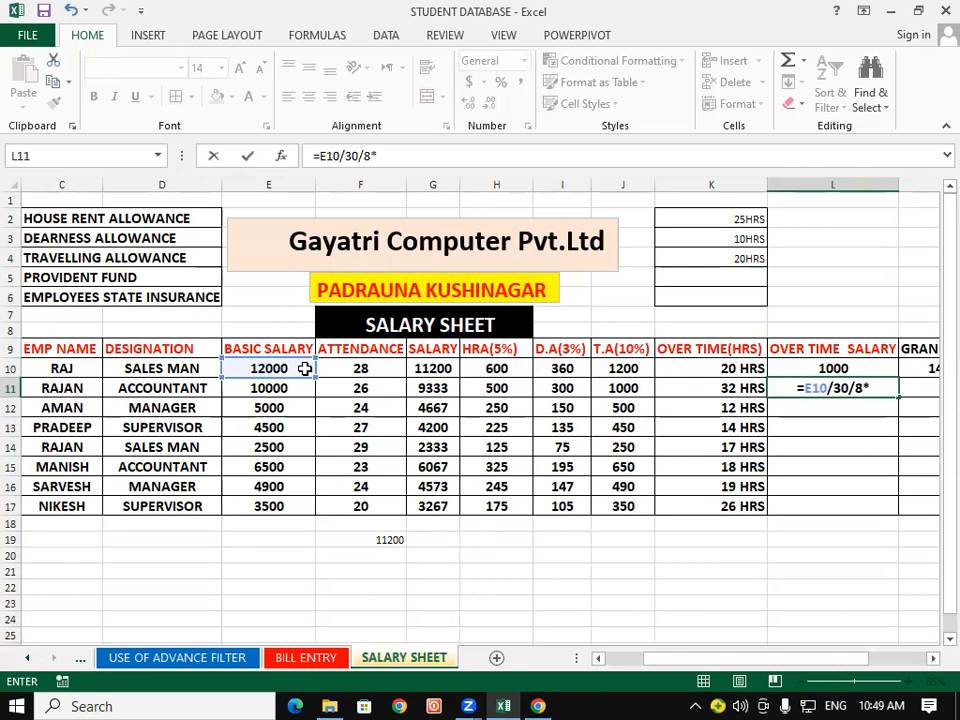
click(692, 387)
key(Return)
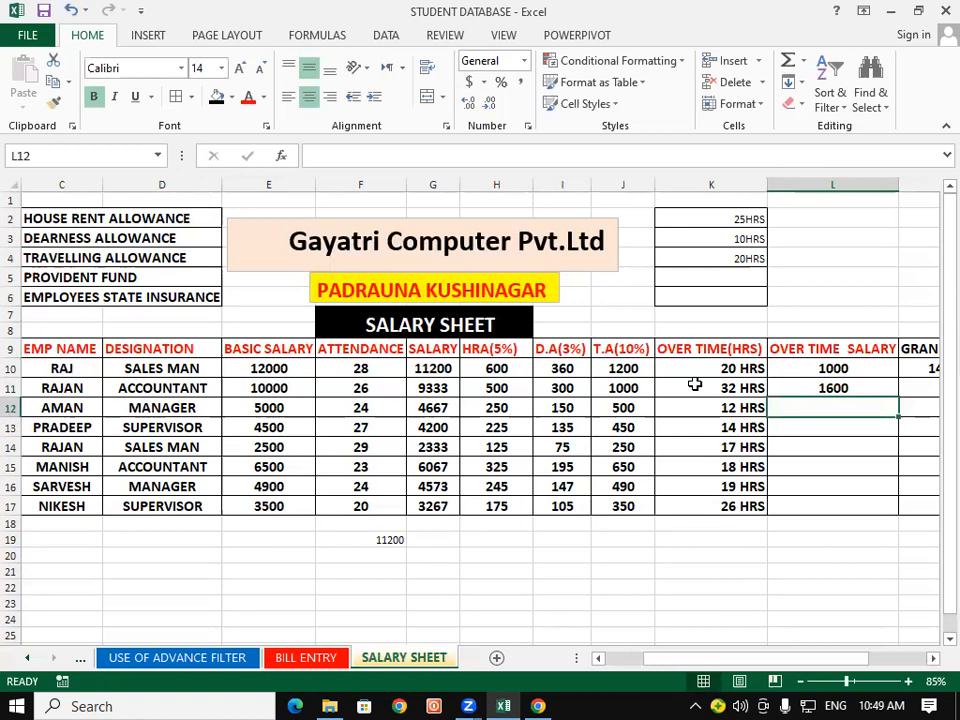
Step: Clear the contents of the overtime salary cells L10:L15
drag(816, 369, 817, 458)
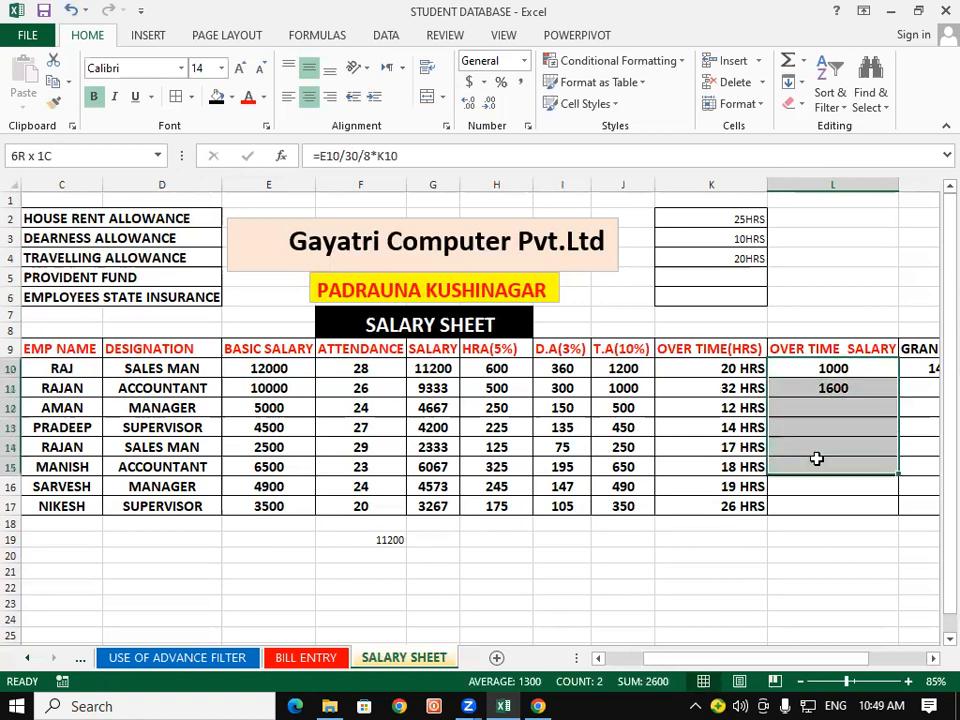
key(Delete)
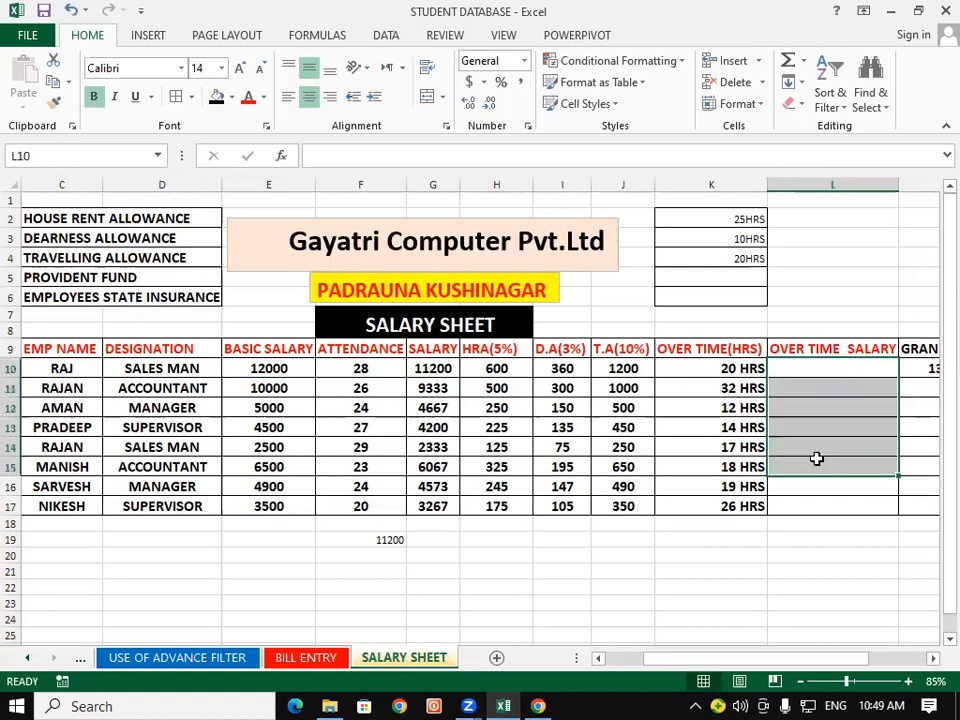
click(263, 393)
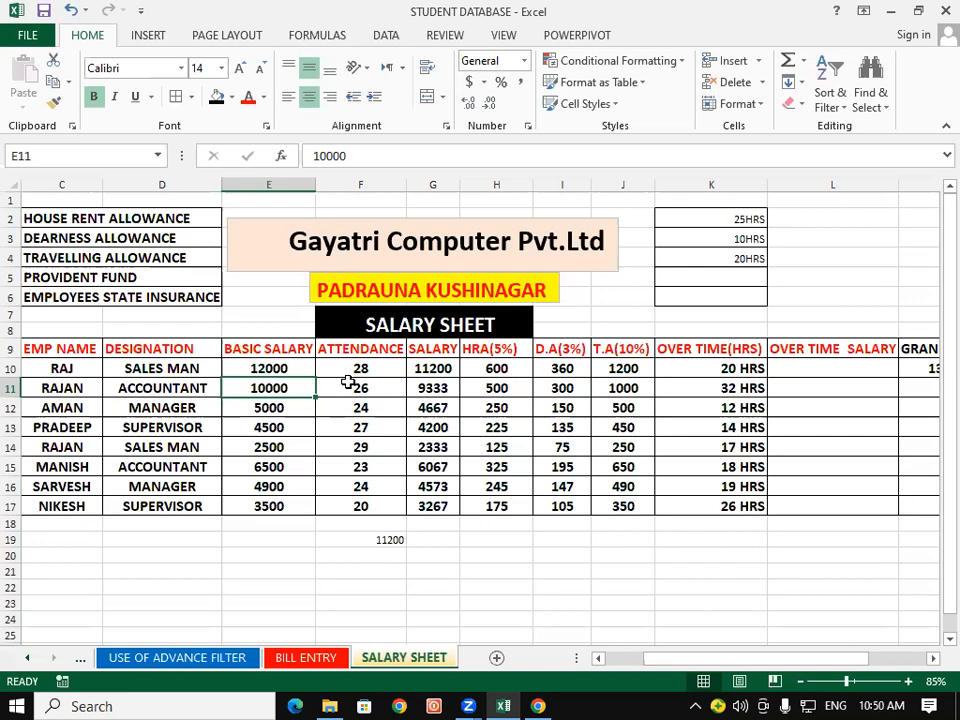
drag(800, 368, 790, 506)
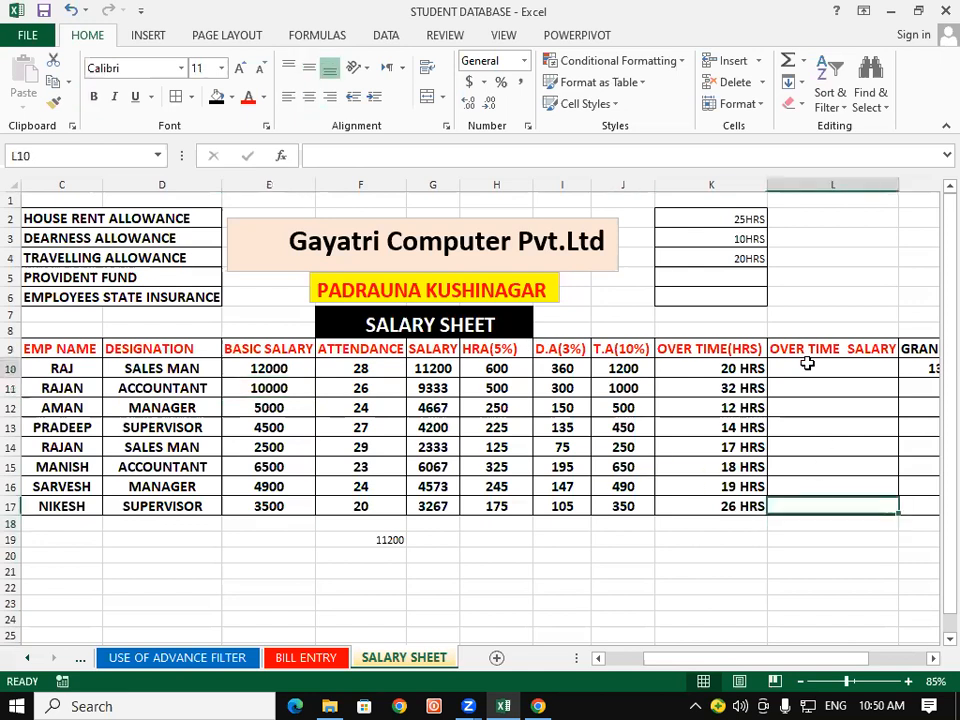
Step: Enter the overtime salary formula =E10/30/8*K10 in L10
click(807, 366)
text(=)
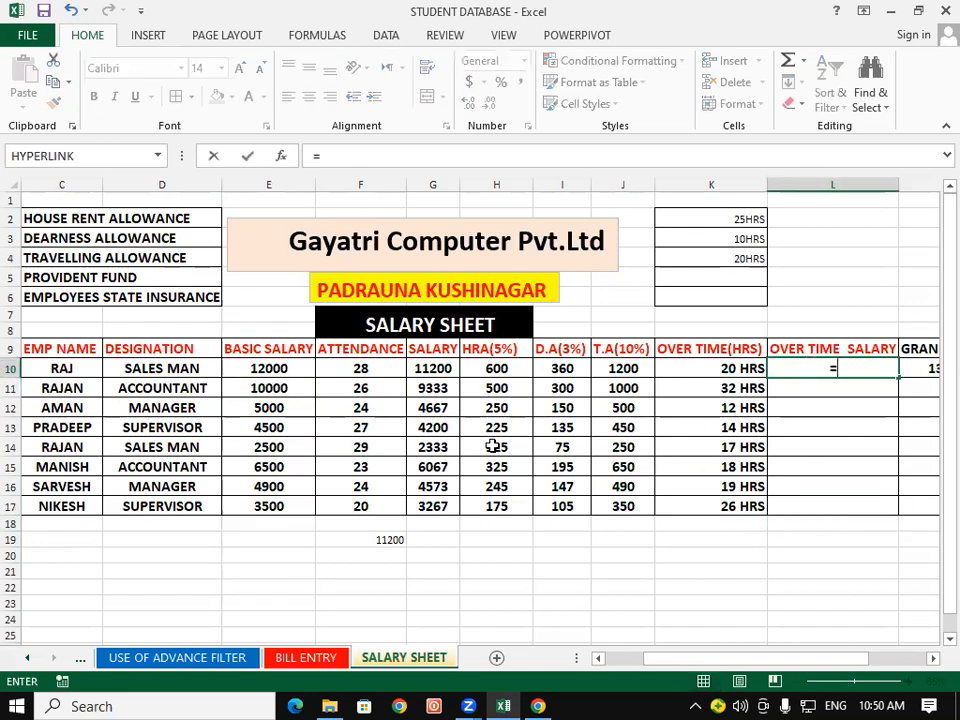
click(299, 369)
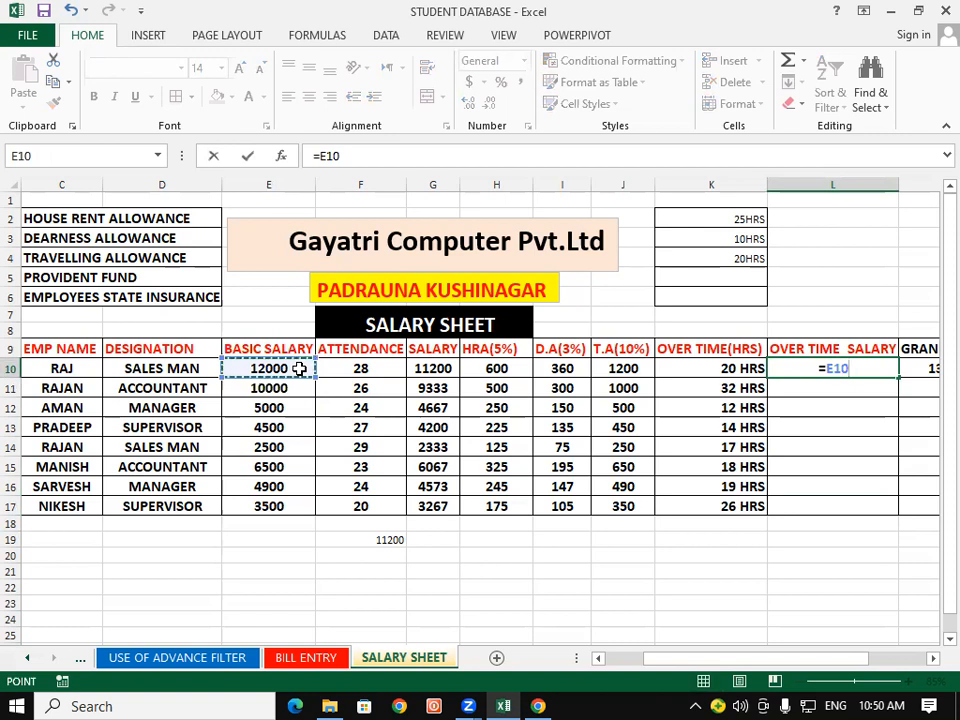
text(/30)
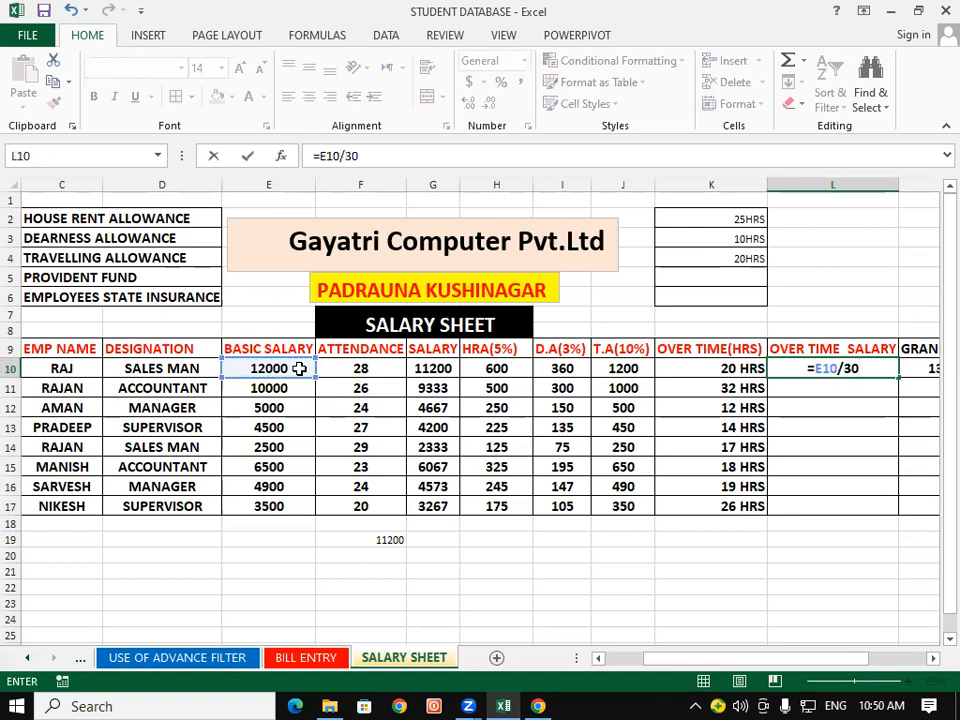
text(/8)
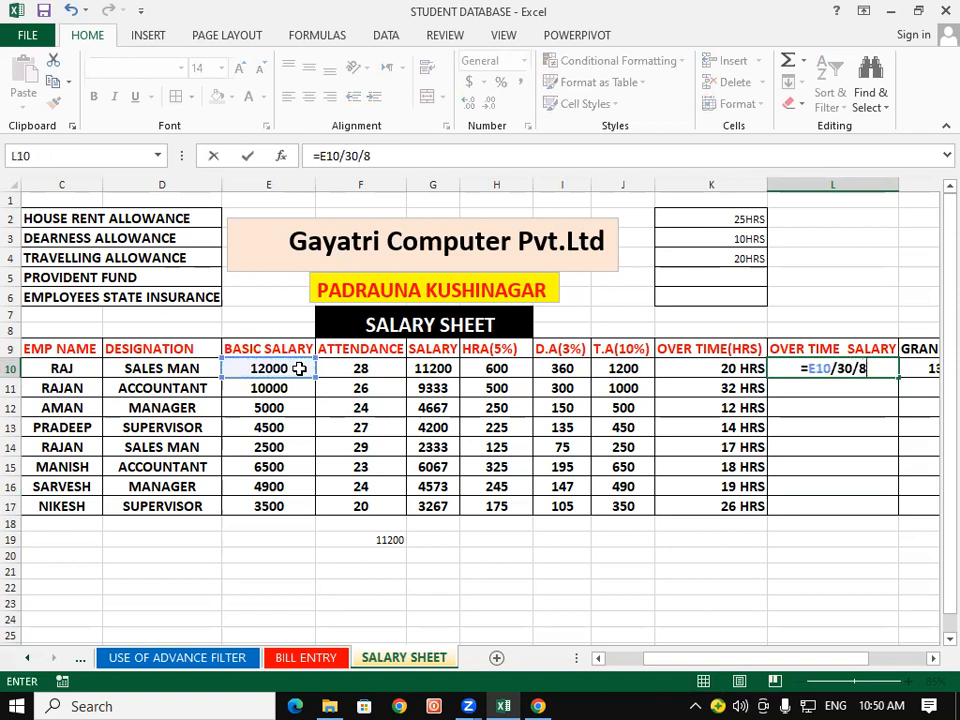
text(*)
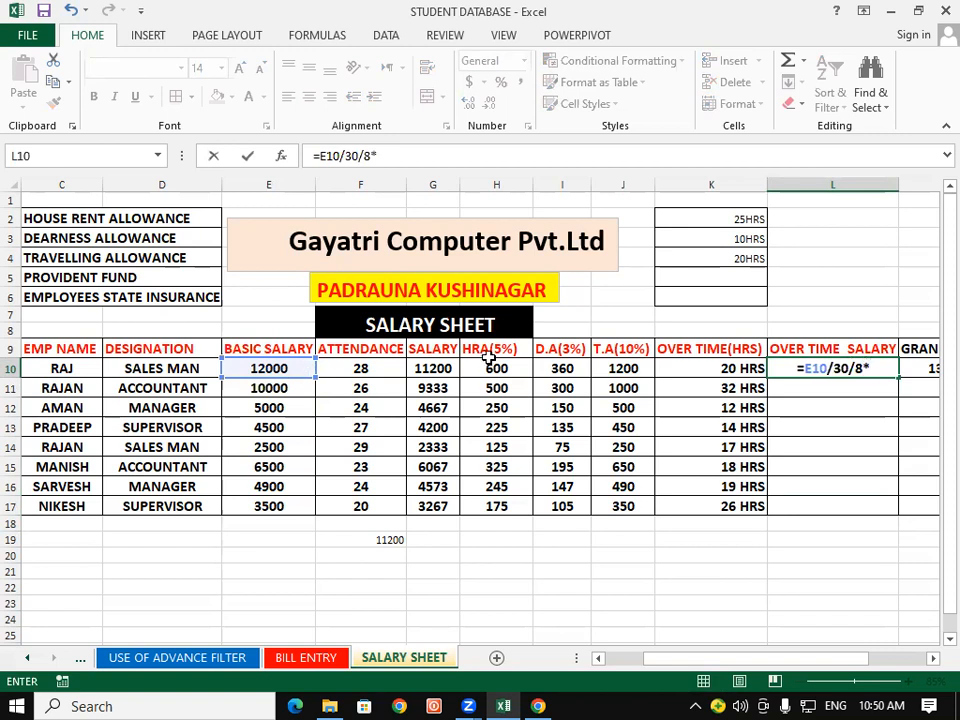
click(676, 366)
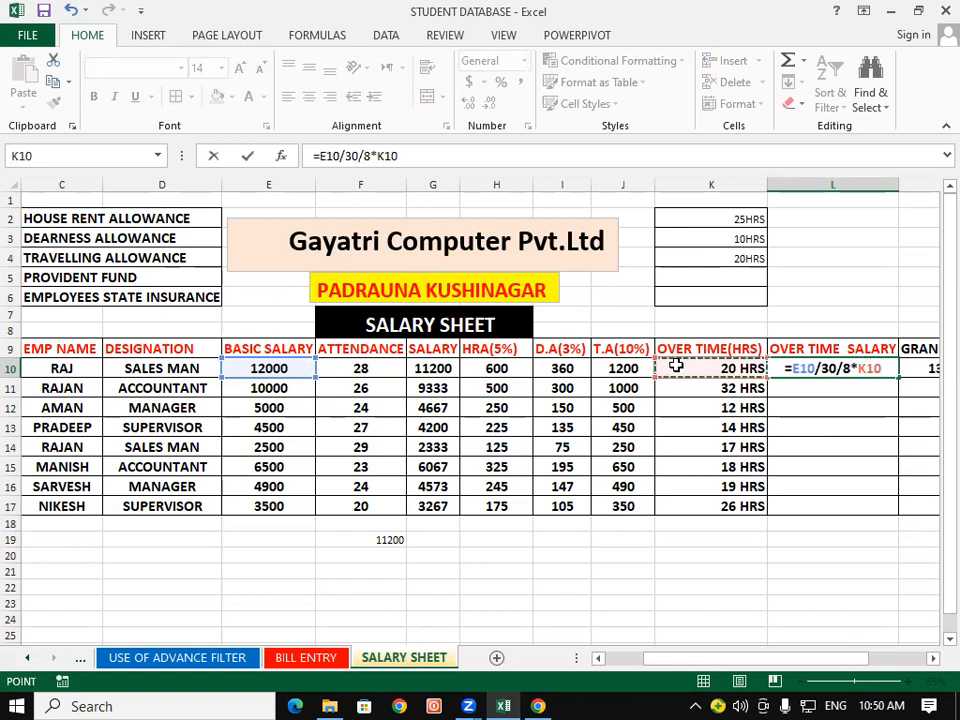
key(Return)
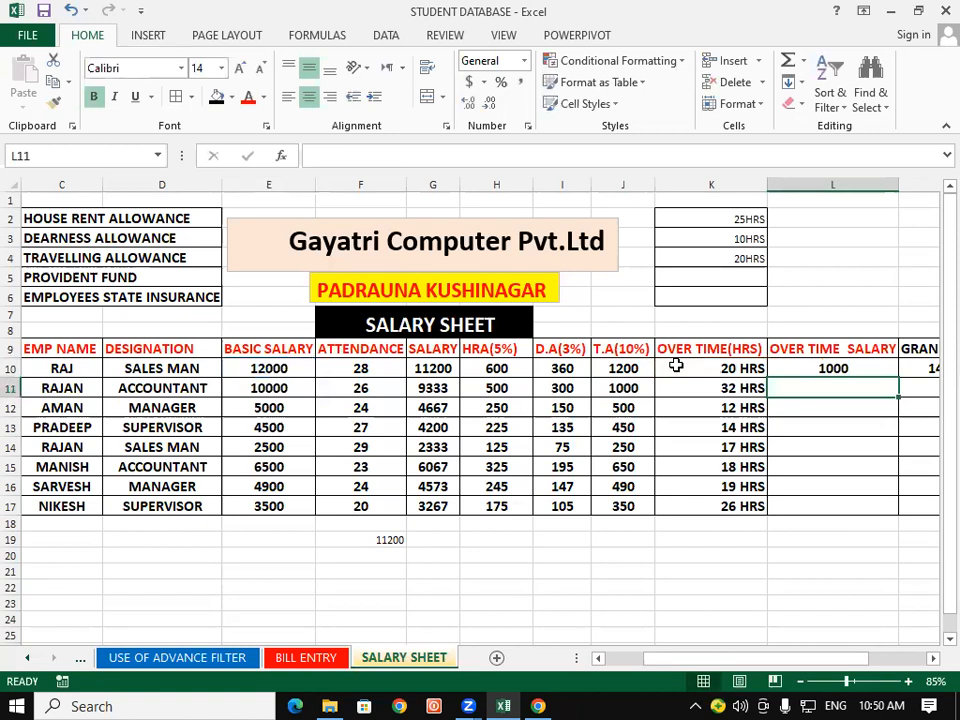
Step: Fill the overtime salary formula from L10 down to L17 and show the results without decimal places
click(866, 369)
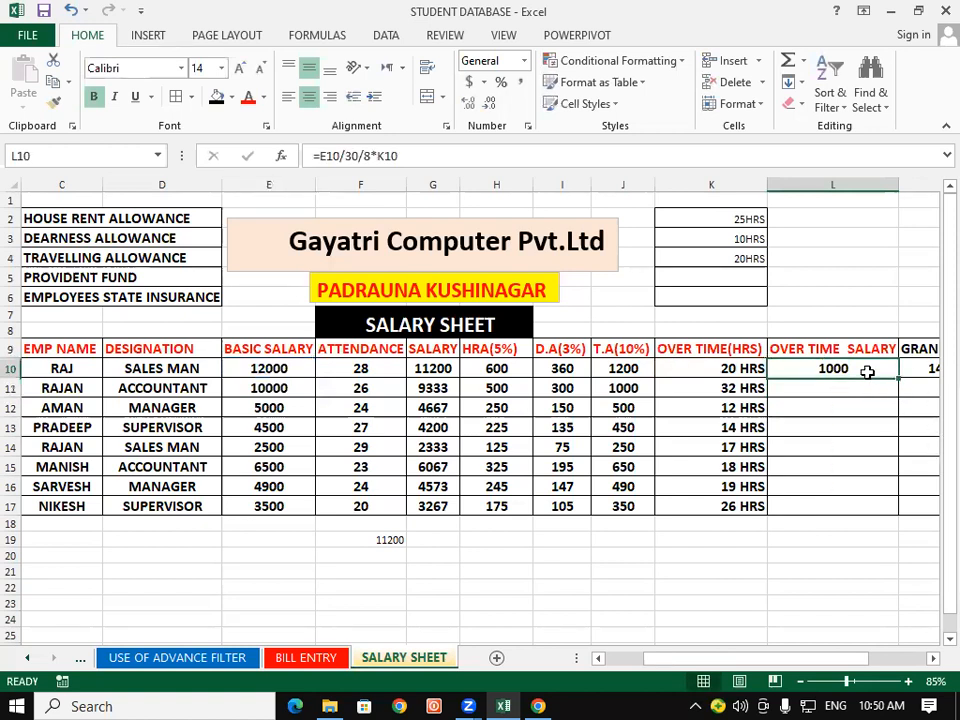
double_click(900, 379)
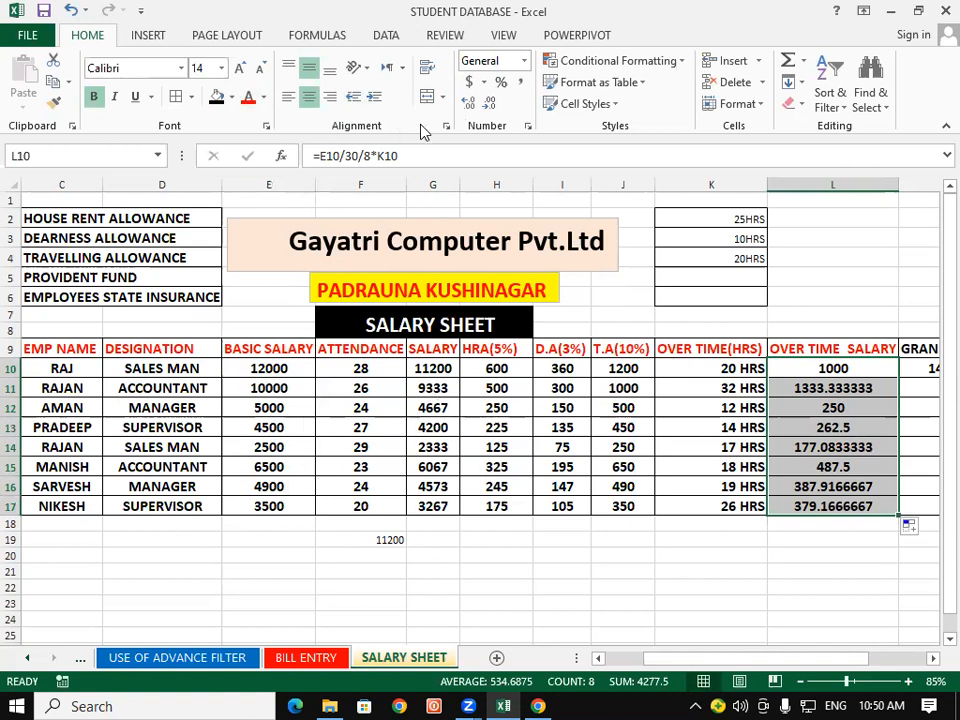
click(495, 105)
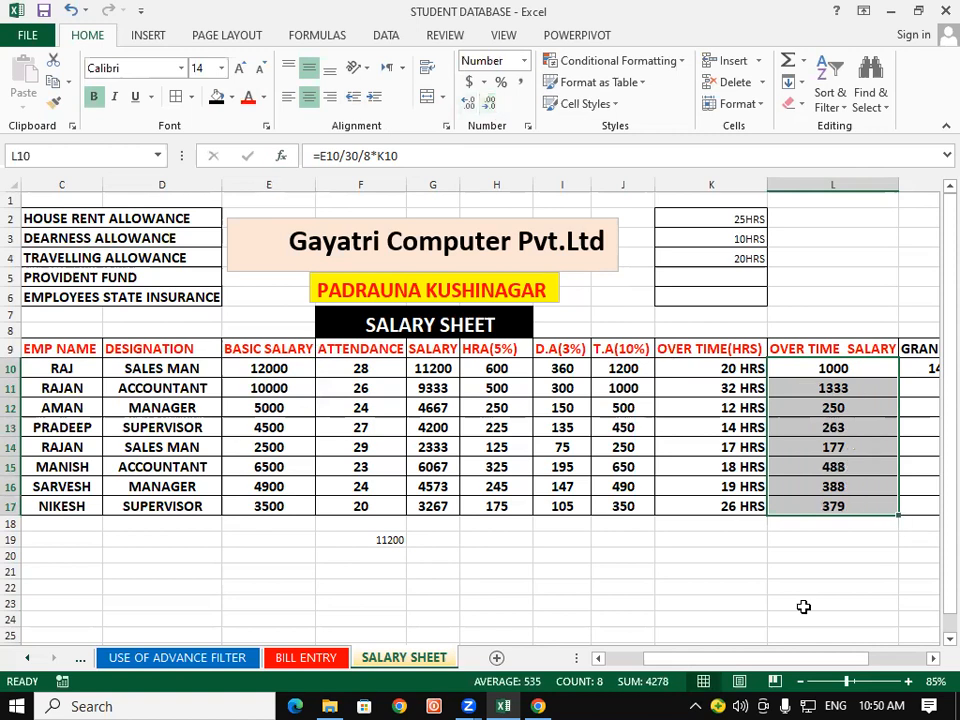
click(848, 589)
Step: Clear the grand total in M10
scroll(700, 500, right, 1)
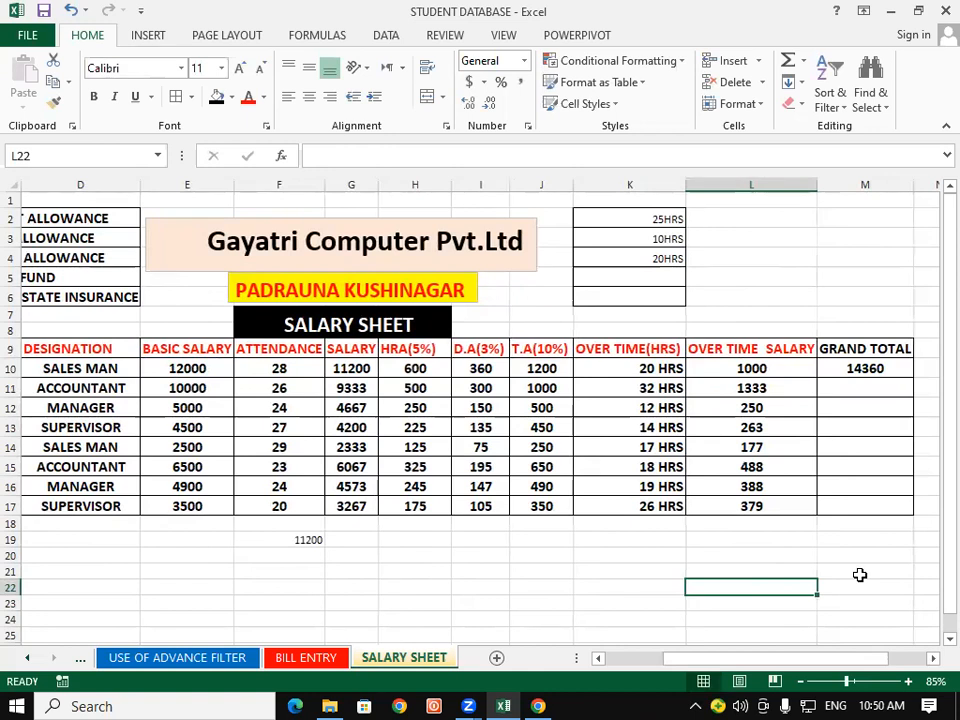
click(860, 368)
key(Delete)
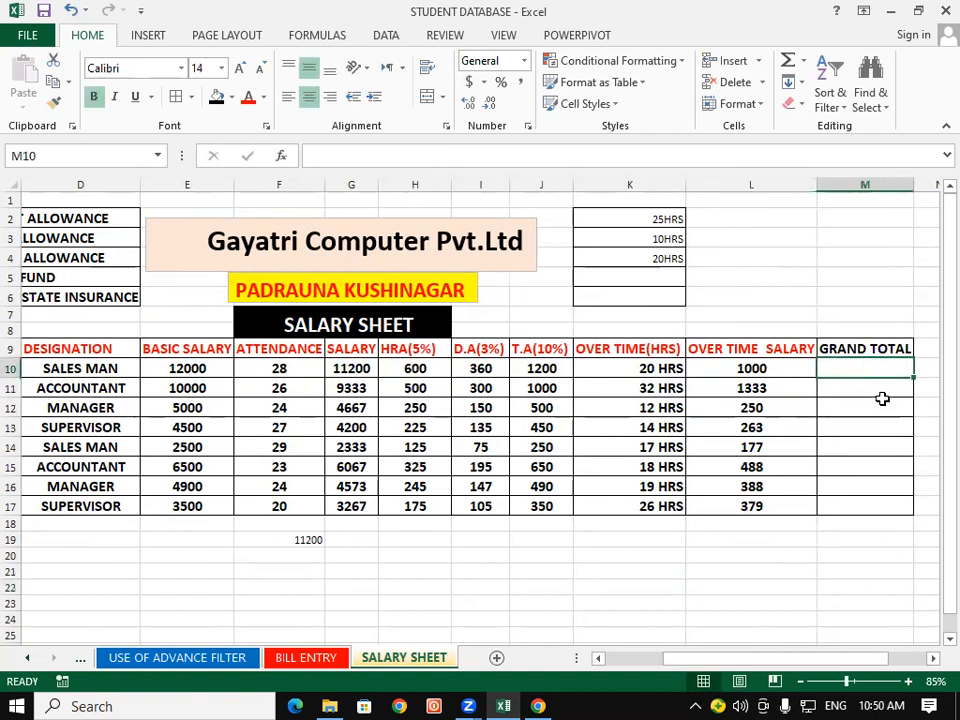
click(883, 399)
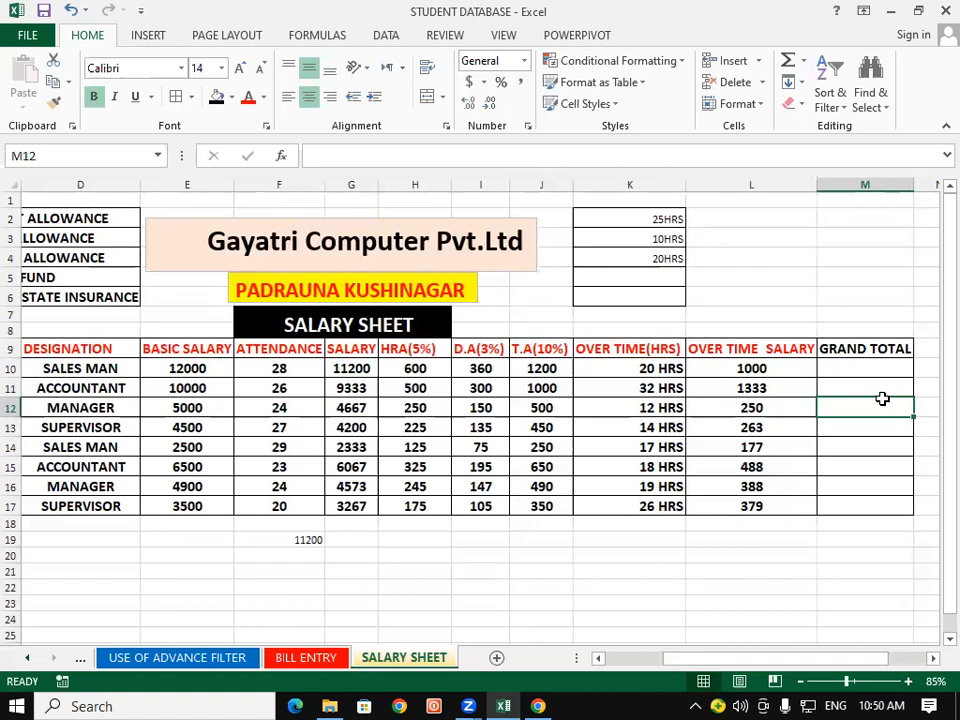
click(827, 538)
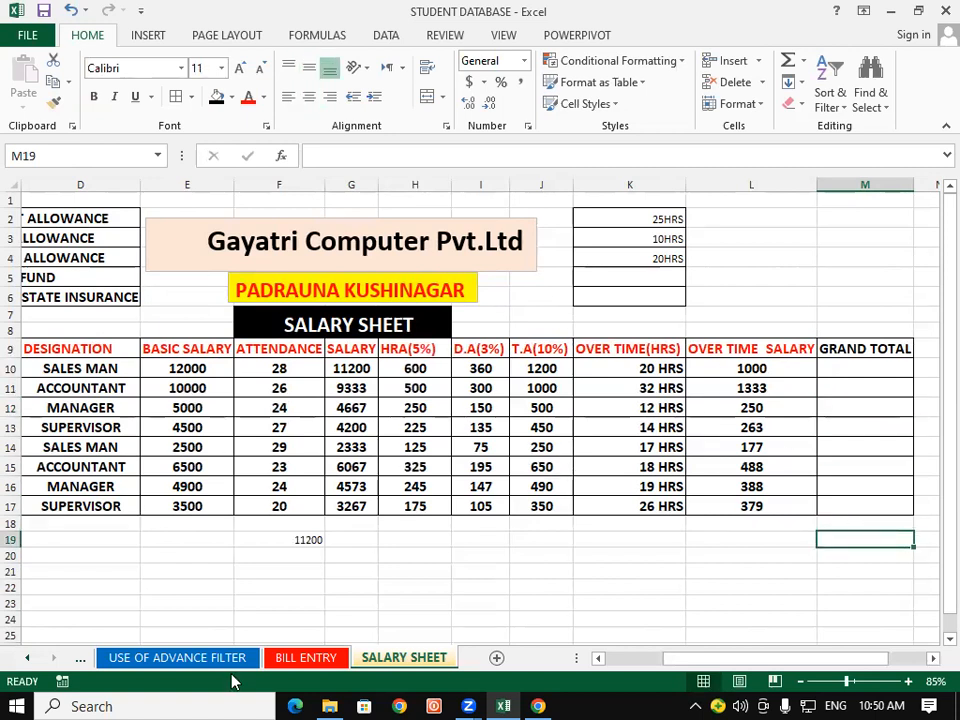
Step: Enter the grand total formula =G10+H10+I10+J10+L10 in M10, adding salary, the three allowances and overtime salary
click(355, 368)
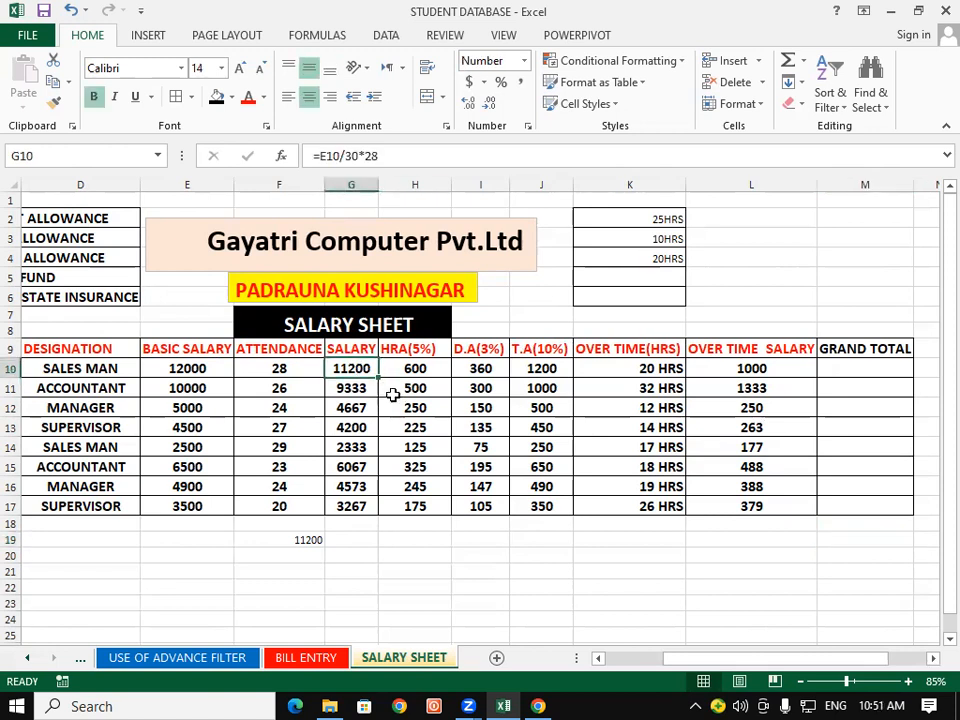
drag(418, 360, 541, 368)
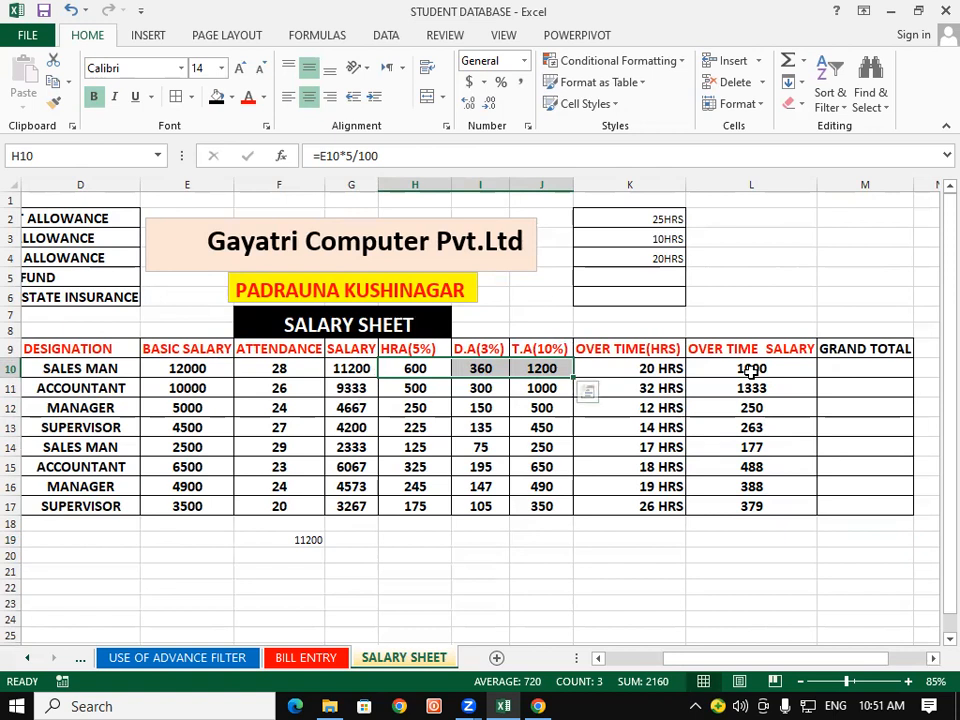
click(856, 366)
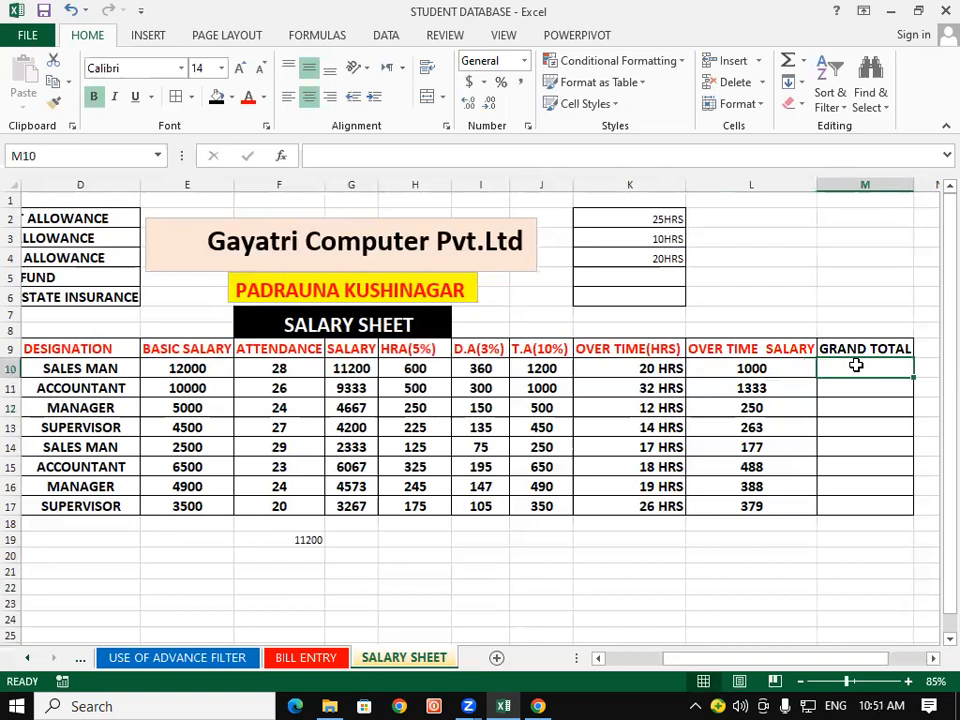
text(=)
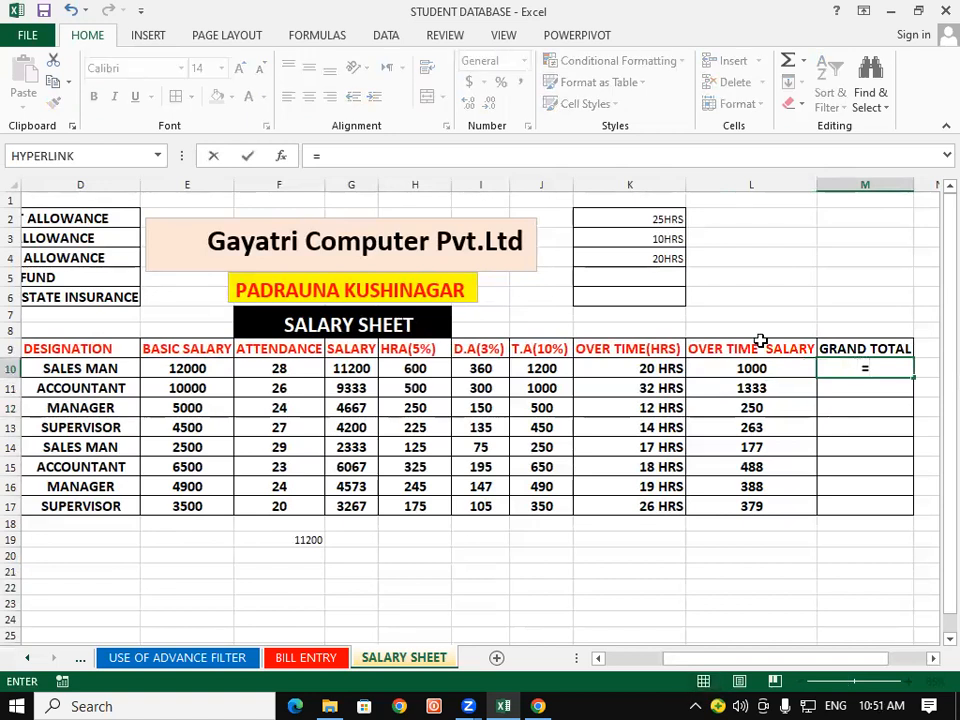
click(372, 368)
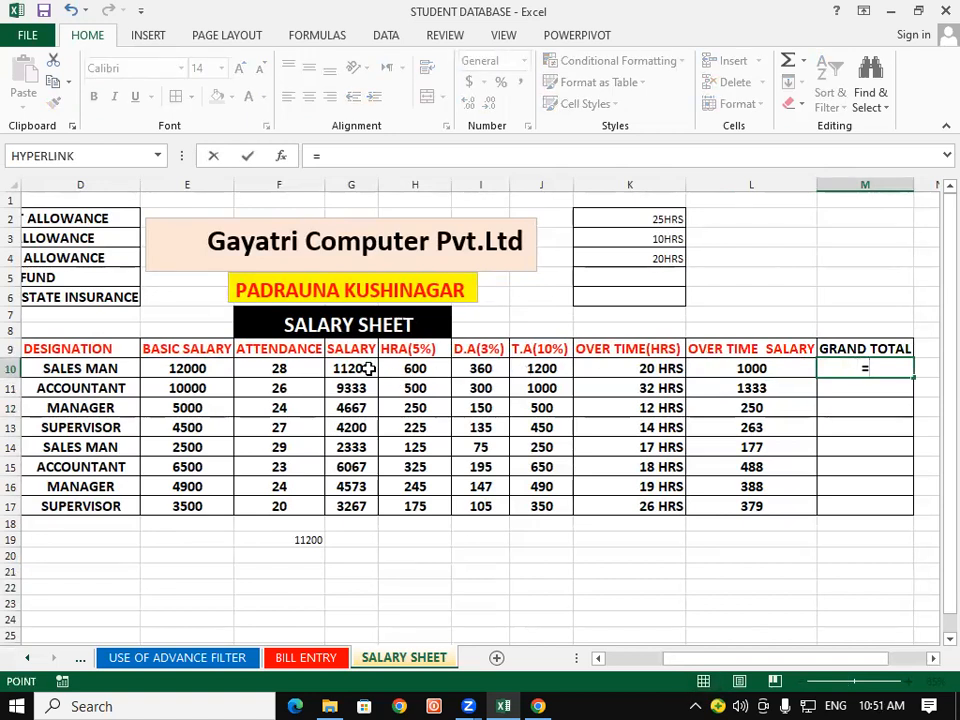
text(+)
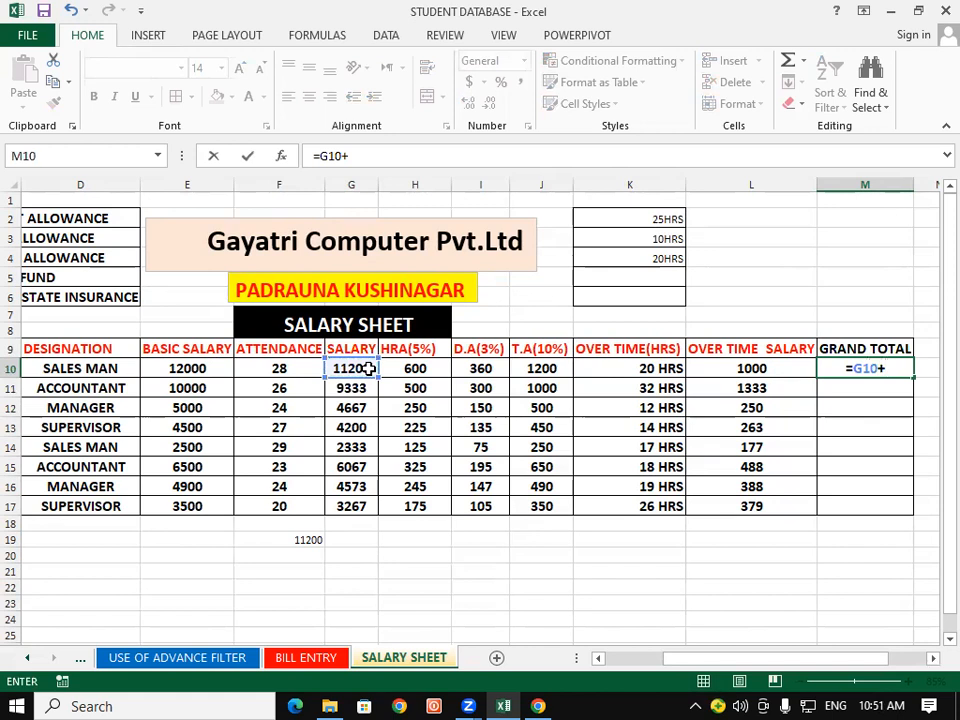
click(403, 374)
text(+)
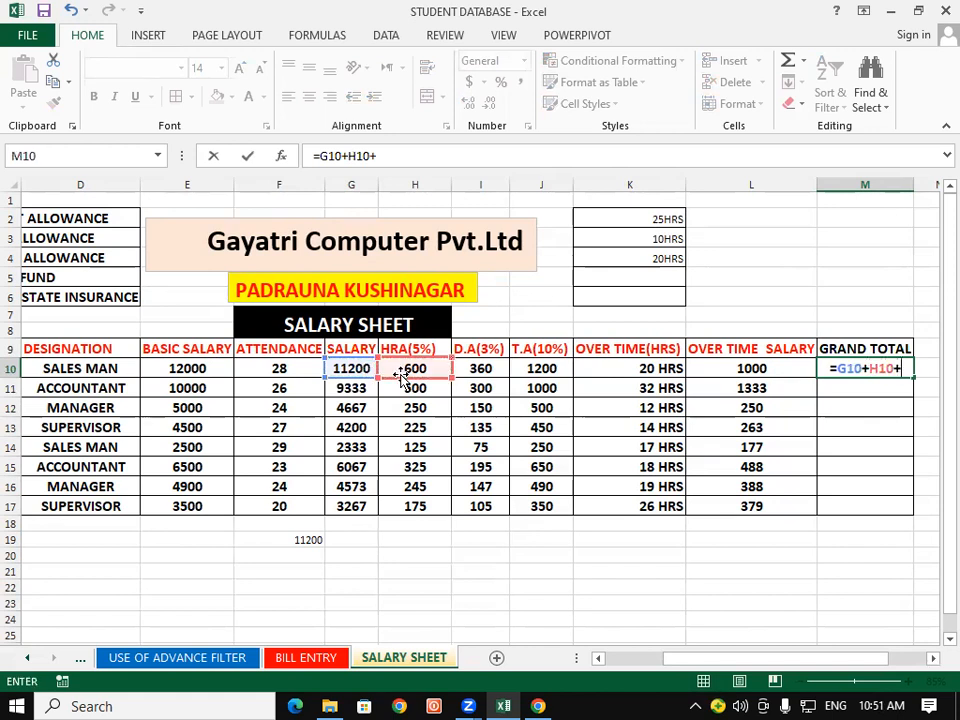
click(480, 368)
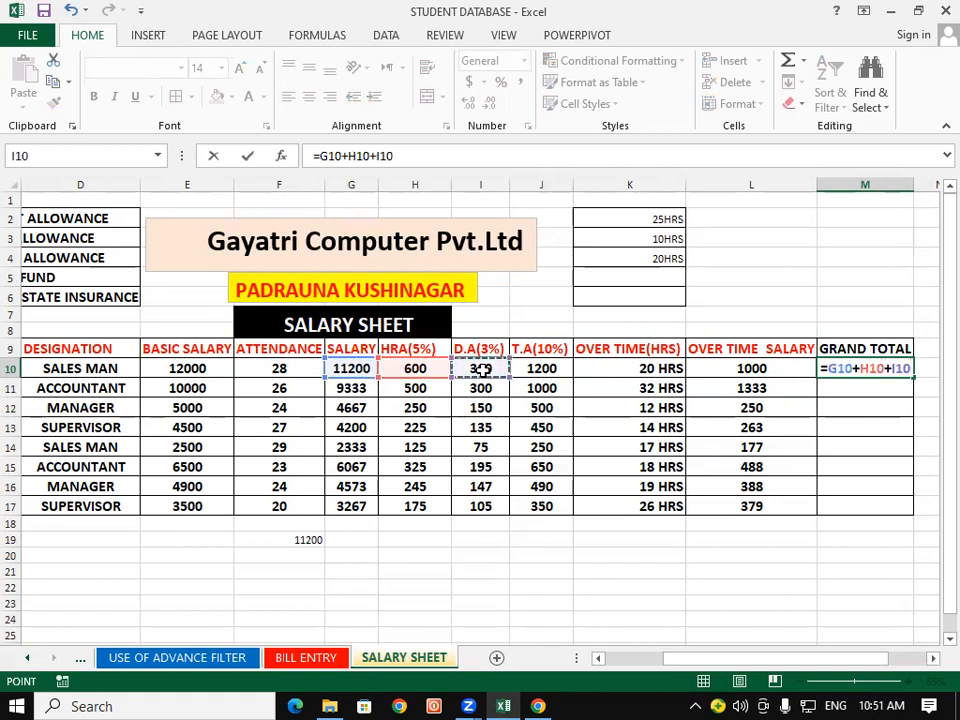
text(+)
click(531, 369)
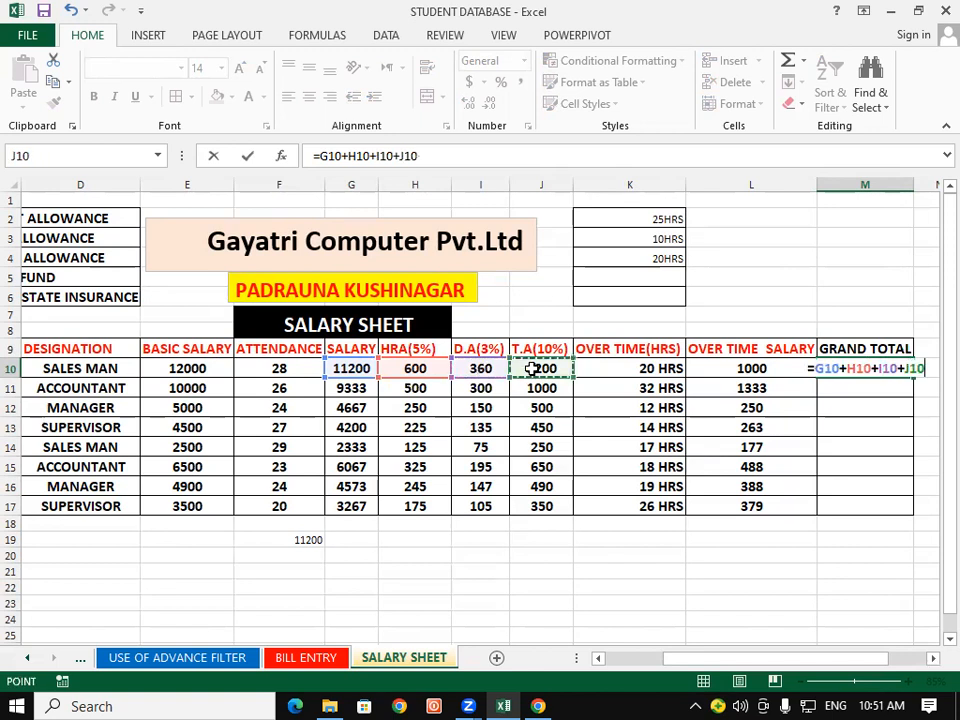
text(+)
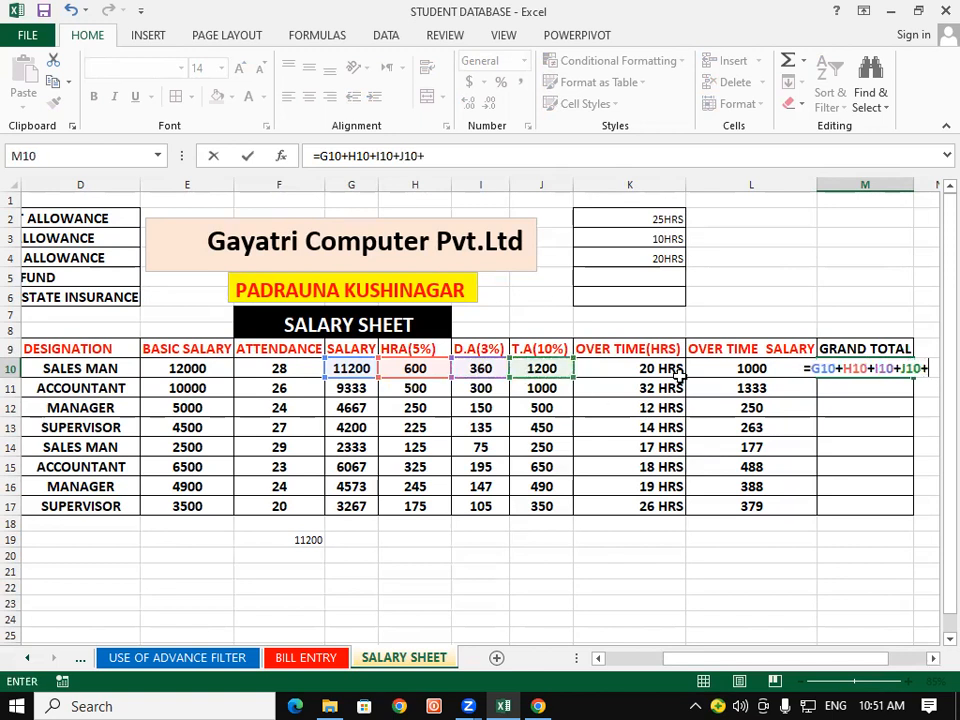
click(713, 364)
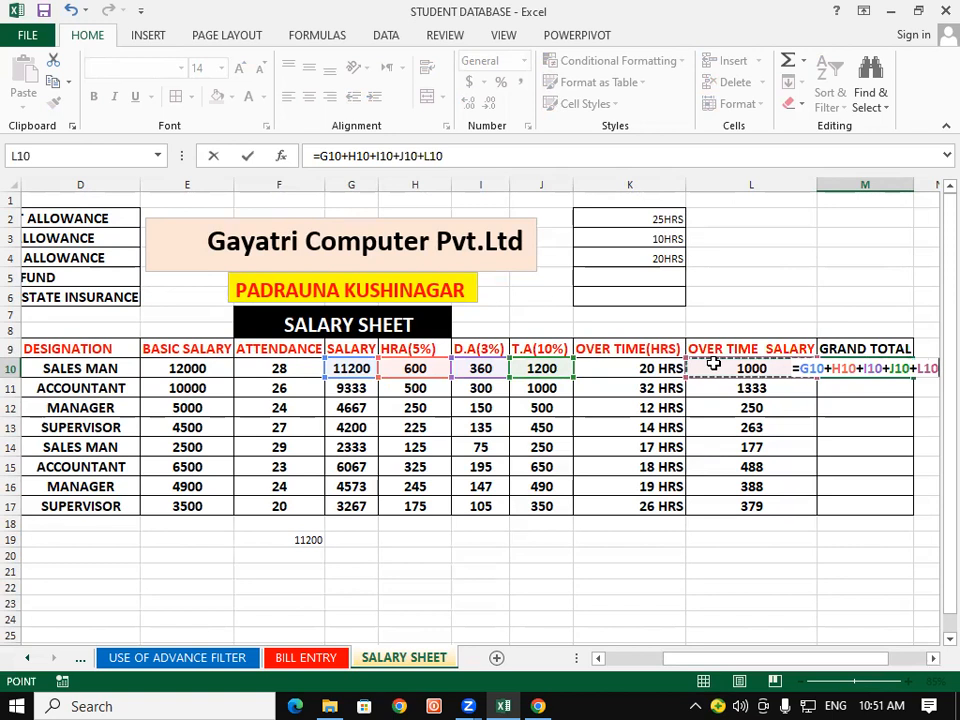
key(Return)
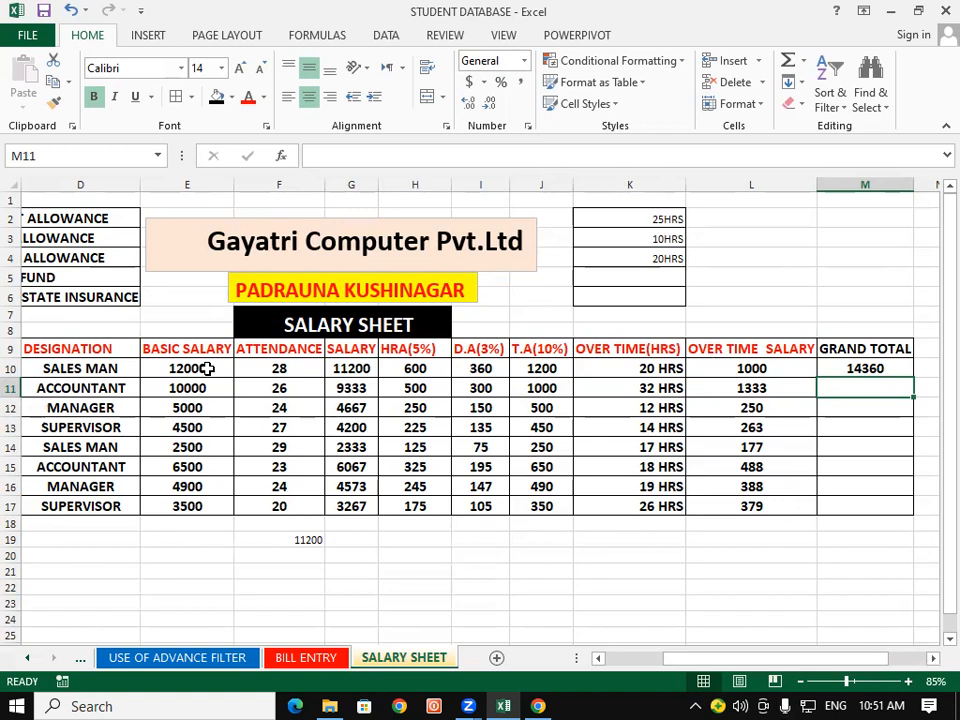
Step: Fill the grand total formula from M10 down to M17
click(876, 366)
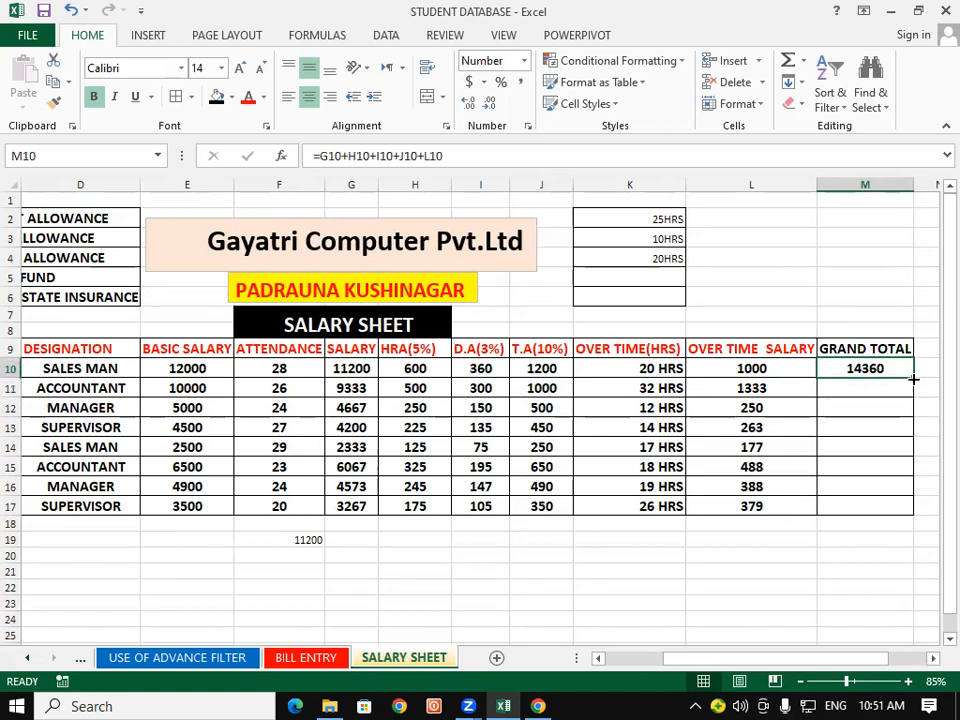
double_click(912, 378)
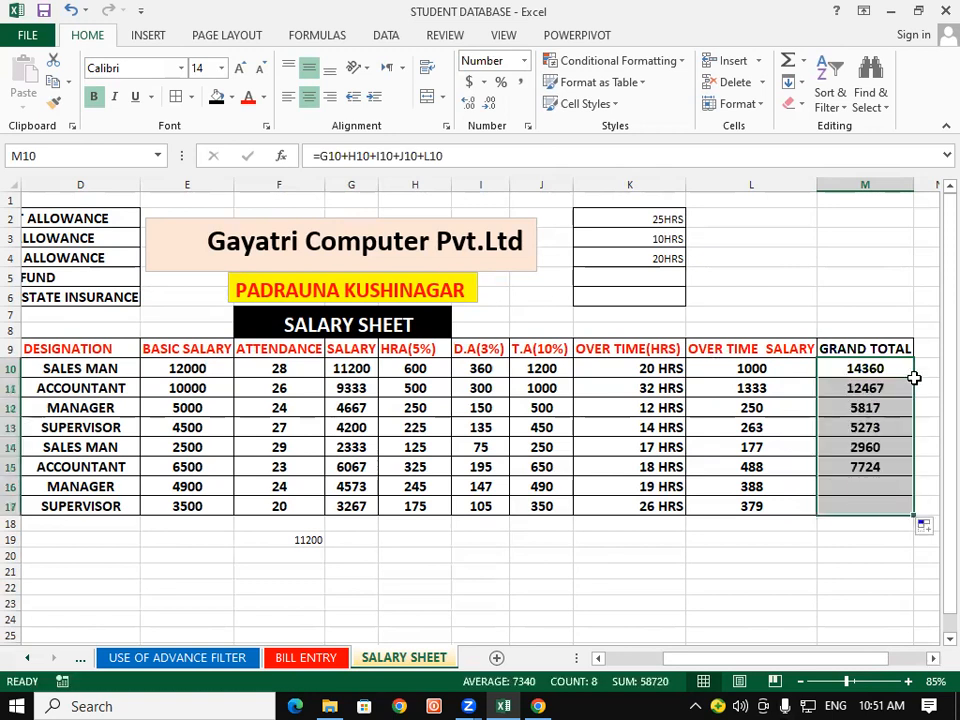
click(672, 541)
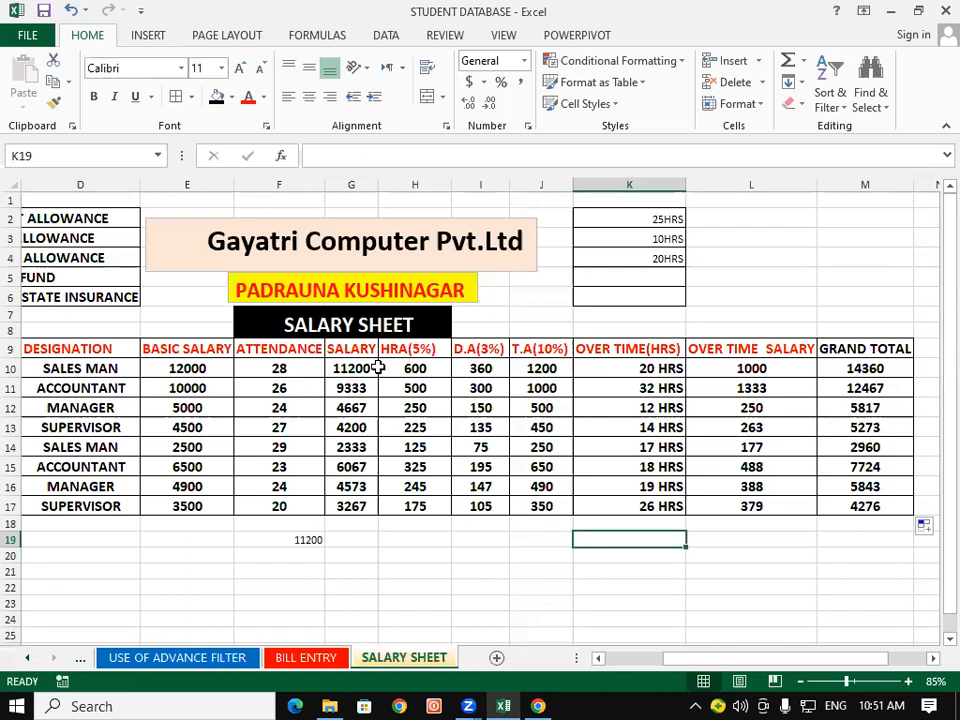